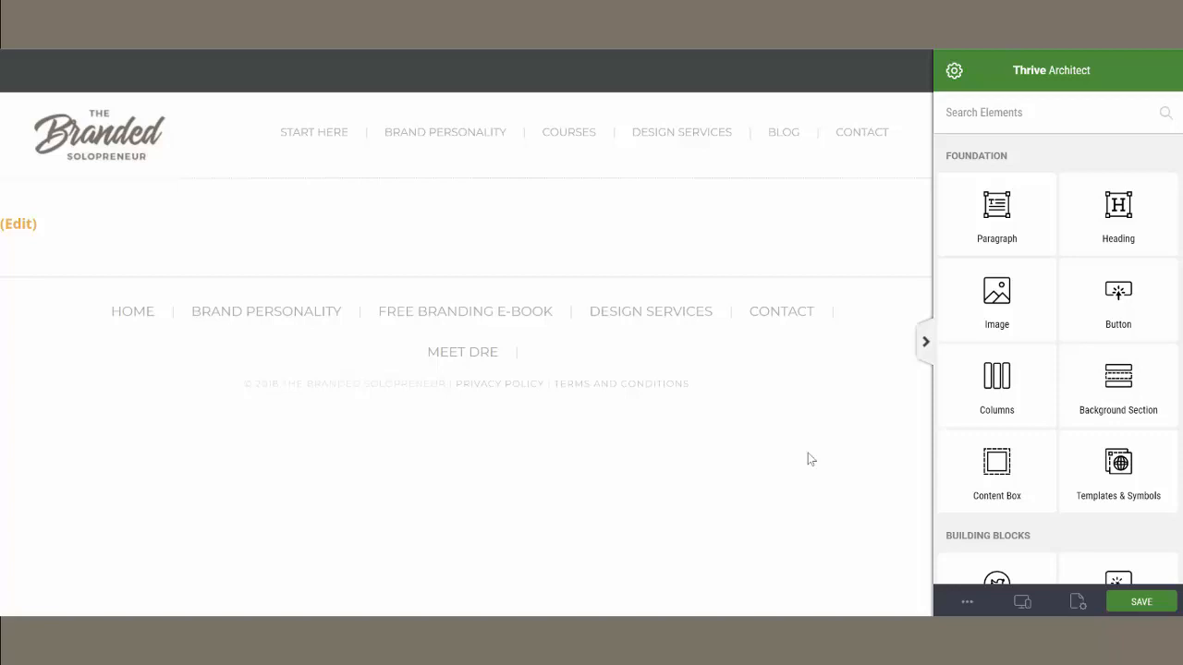
- Insert a background section below the site header and apply padding to it
{"action": "left_click", "coordinate": [1140, 379]}
{"action": "scroll", "coordinate": [1070, 411], "scroll_direction": "down", "scroll_amount": 5}
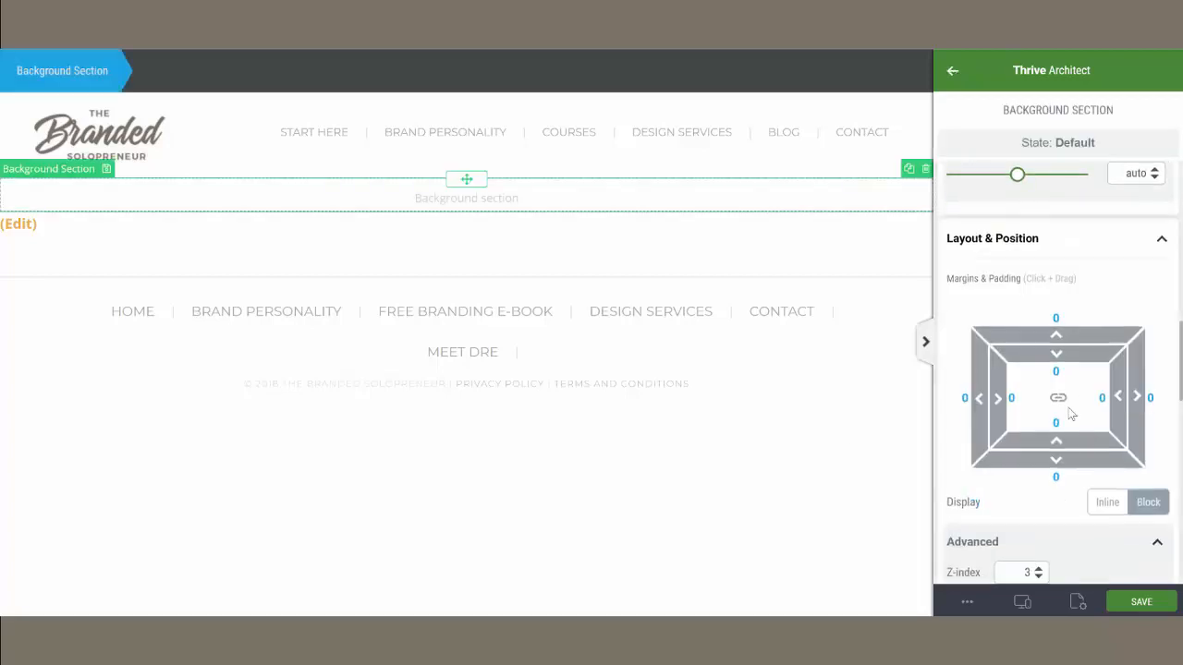
{"action": "left_click", "coordinate": [1058, 398]}
{"action": "left_click", "coordinate": [1057, 371]}
{"action": "type", "text": "20"}
{"action": "scroll", "coordinate": [1057, 372], "scroll_direction": "up", "scroll_amount": 10}
{"action": "left_click", "coordinate": [953, 71]}
- Insert a saved heading template in the background section, retitle it "TOOLS OF THE TRADE" and enlarge its font size
{"action": "left_click_drag", "start_coordinate": [1120, 465], "coordinate": [575, 205]}
{"action": "left_click", "coordinate": [871, 506]}
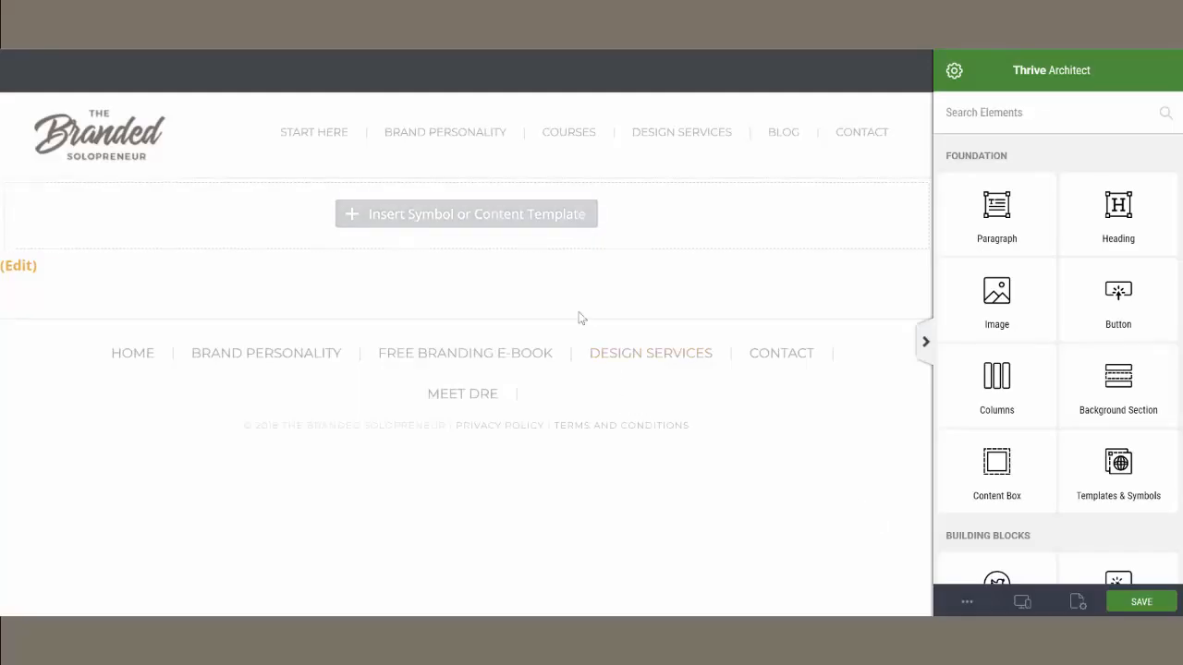
{"action": "left_click", "coordinate": [521, 201]}
{"action": "triple_click", "coordinate": [520, 200]}
{"action": "type", "text": "TOOLS OF THE TRADE"}
{"action": "left_click_drag", "start_coordinate": [1011, 346], "coordinate": [1067, 346]}
{"action": "left_click", "coordinate": [953, 70]}
- Insert a divider under the "TOOLS OF THE TRADE" heading and set its fill color to #efb14d
{"action": "left_click", "coordinate": [986, 113]}
{"action": "type", "text": "divi"}
{"action": "left_click_drag", "start_coordinate": [997, 211], "coordinate": [565, 242]}
{"action": "left_click", "coordinate": [1075, 243]}
{"action": "left_click", "coordinate": [1038, 393]}
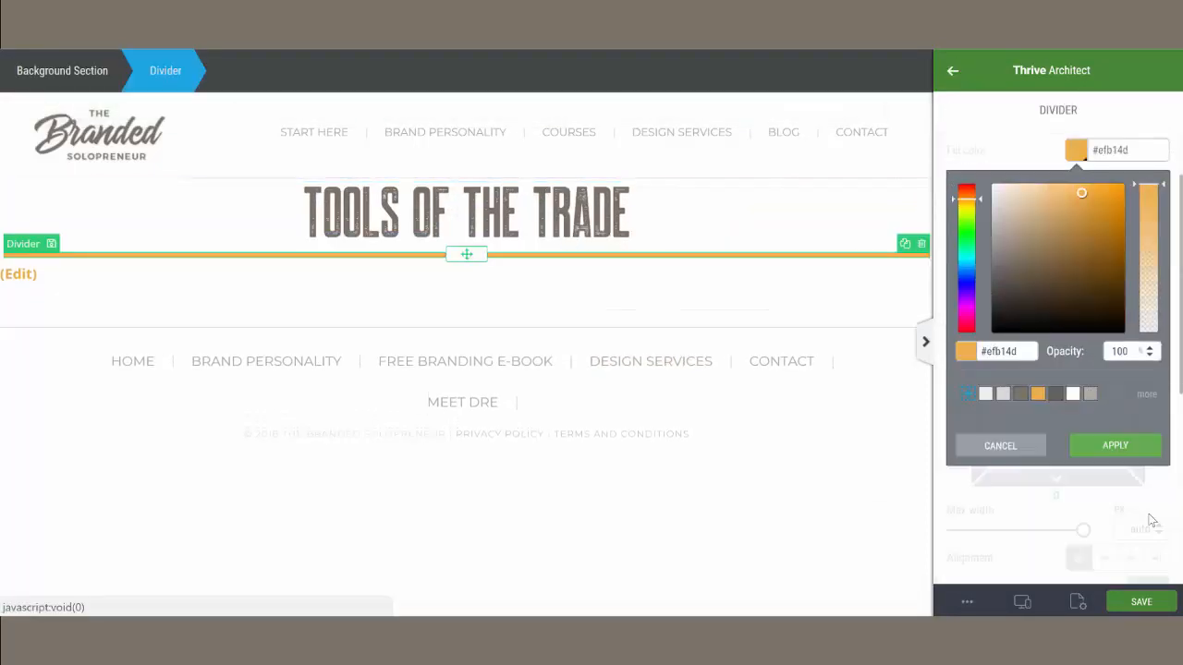
{"action": "left_click", "coordinate": [1116, 445]}
- Limit the divider to 150 px wide, center it, and set its top and bottom padding to 25
{"action": "scroll", "coordinate": [1151, 520], "scroll_direction": "down", "scroll_amount": 2}
{"action": "left_click", "coordinate": [1138, 344]}
{"action": "type", "text": "150"}
{"action": "left_click", "coordinate": [1131, 374]}
{"action": "left_click", "coordinate": [1055, 204]}
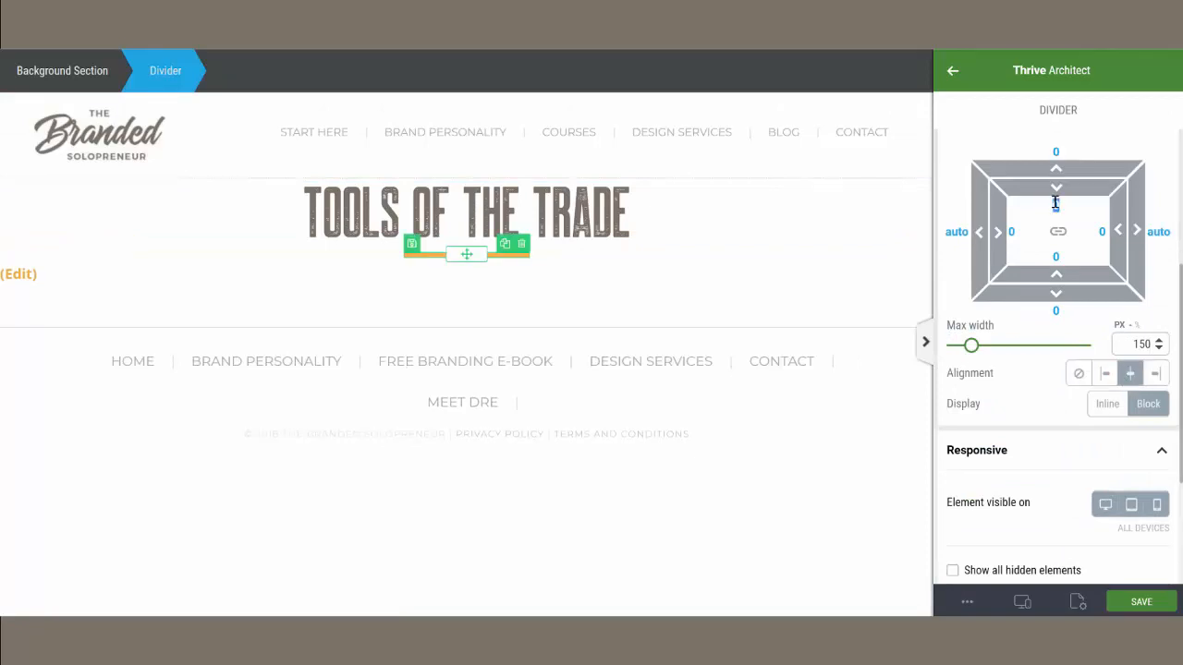
{"action": "type", "text": "25"}
{"action": "left_click", "coordinate": [1055, 257]}
{"action": "type", "text": "25"}
{"action": "left_click", "coordinate": [955, 72]}
- Insert the saved paragraph template below the divider and replace its text with the intro beginning "No matter where you are in your biz"
{"action": "left_click_drag", "start_coordinate": [1072, 451], "coordinate": [472, 301]}
{"action": "type", "text": "par"}
{"action": "left_click", "coordinate": [449, 311]}
{"action": "left_click", "coordinate": [844, 513]}
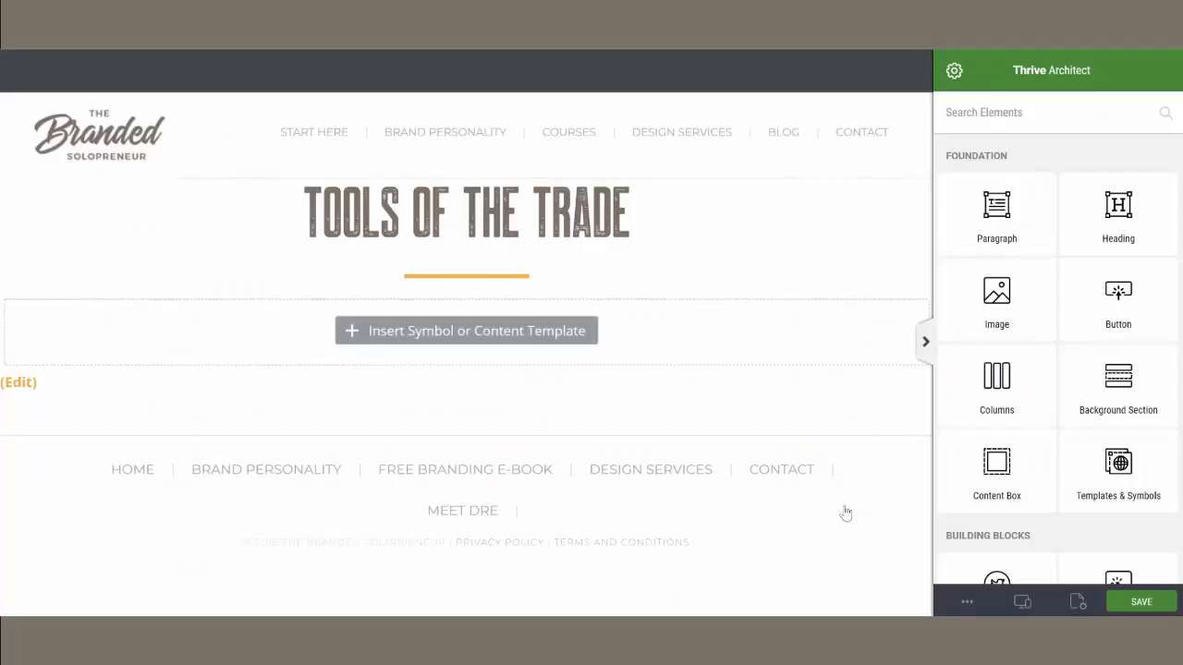
{"action": "left_click", "coordinate": [354, 335]}
{"action": "key", "text": "ctrl+a"}
{"action": "type", "text": "No matter where you are in your biz, there are amazing tools that can save you dozens of hours per week, automate key marketing activities, and save you thousands of dollars on pricey freelancers.  The trick is knowing the right ones to use at the right stage so that you don’t end up with a stack of expensive, unused software that collect digital dust while you wait for your annual account to run its course.  My commitment to you is that I will always go first. I continually explore what’s needed to build an online business. I experiment with what works and what doesn’t and then report back to you what you need (and when you need it) to create a profitable business you absolutely love.  Many of these links are affiliate links, which means I may get a commission if you purchase. However, none of the fees of these resources have been increased to compensate me. In fact, many of the creators of these tools have given me special discounts that I get to extend to you! You'll see all the special deals below."}
- Set the intro paragraph's maximum width to 1050 px and center the block
{"action": "scroll", "coordinate": [1030, 440], "scroll_direction": "down", "scroll_amount": 5}
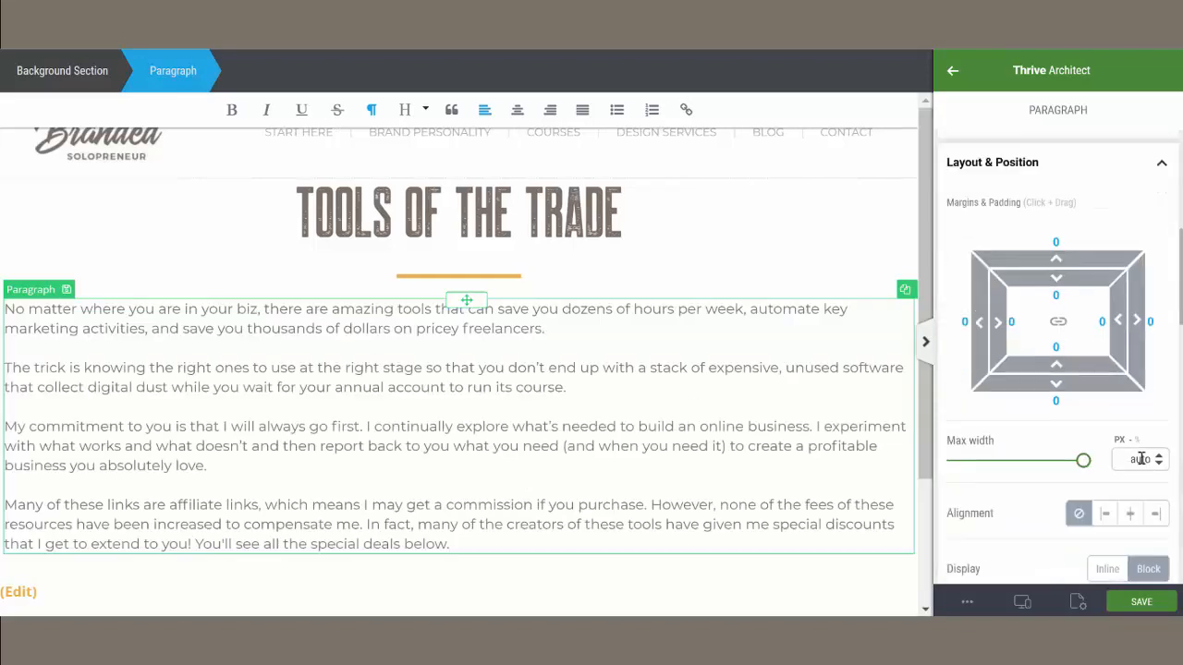
{"action": "left_click", "coordinate": [1143, 459]}
{"action": "type", "text": "1050"}
{"action": "left_click", "coordinate": [1130, 513]}
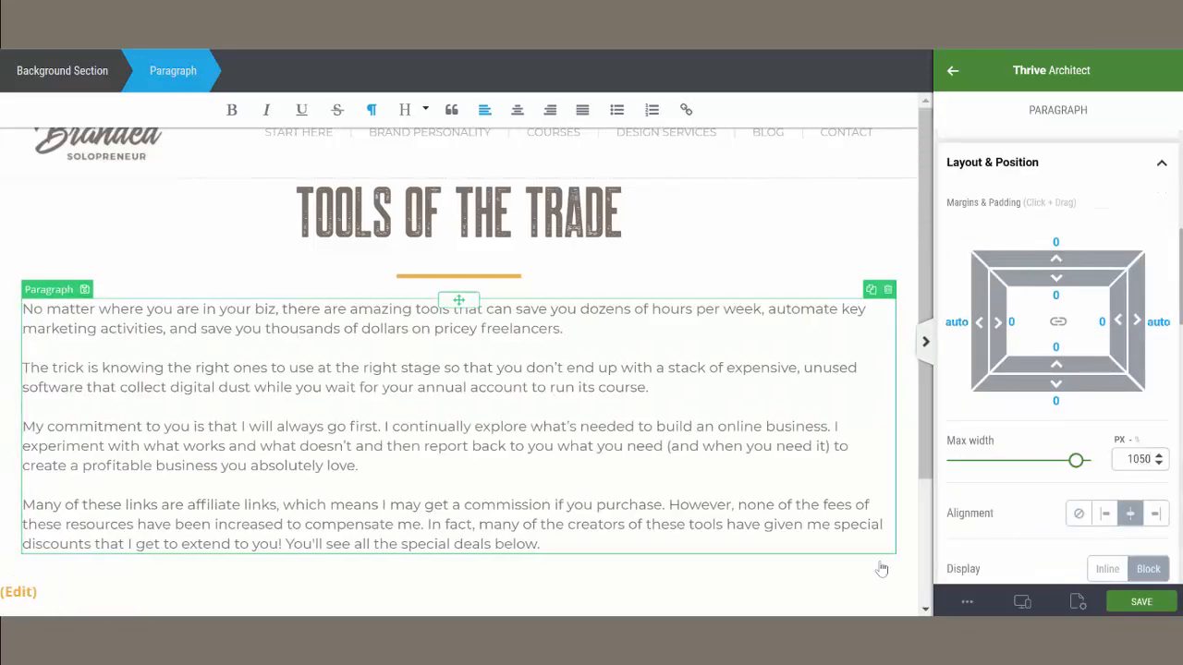
{"action": "left_click", "coordinate": [798, 196]}
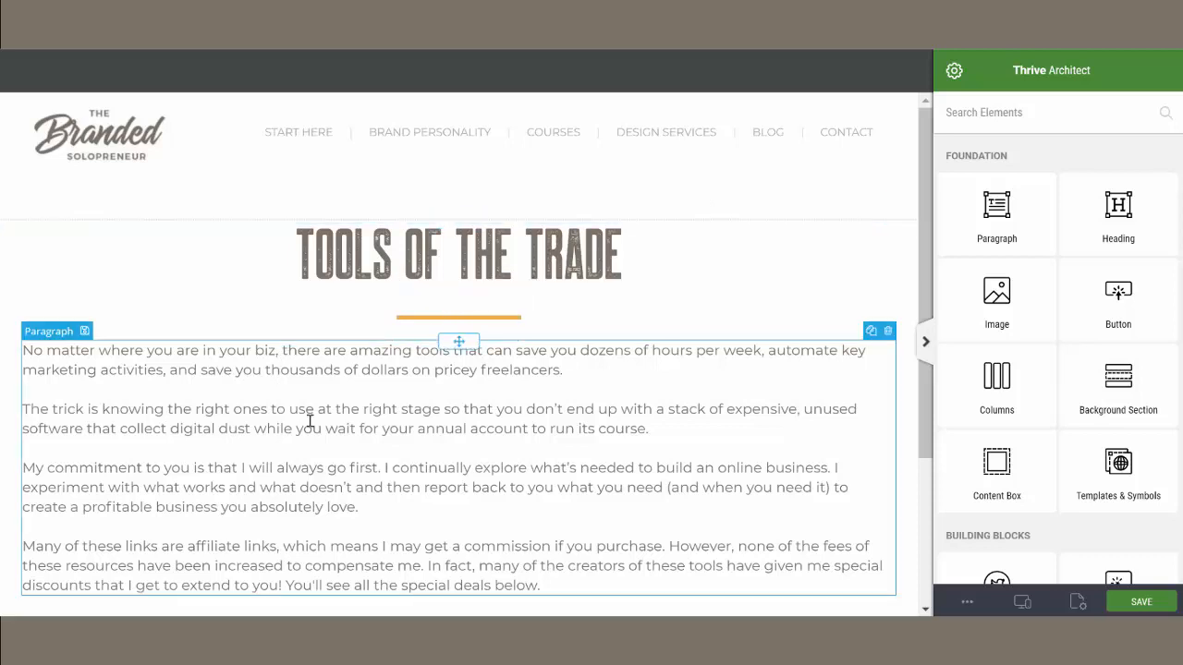
- Add a second background section below the intro paragraph with a top margin of 50 and 5 px padding on all sides
{"action": "scroll", "coordinate": [311, 420], "scroll_direction": "down", "scroll_amount": 2}
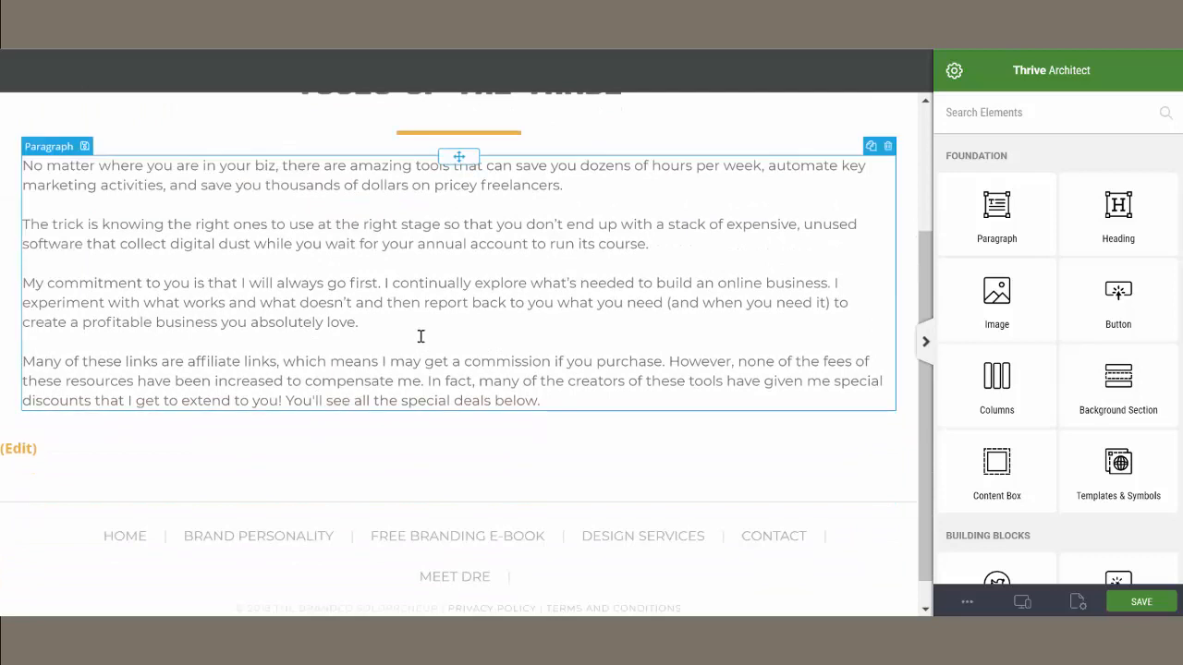
{"action": "left_click", "coordinate": [1100, 396]}
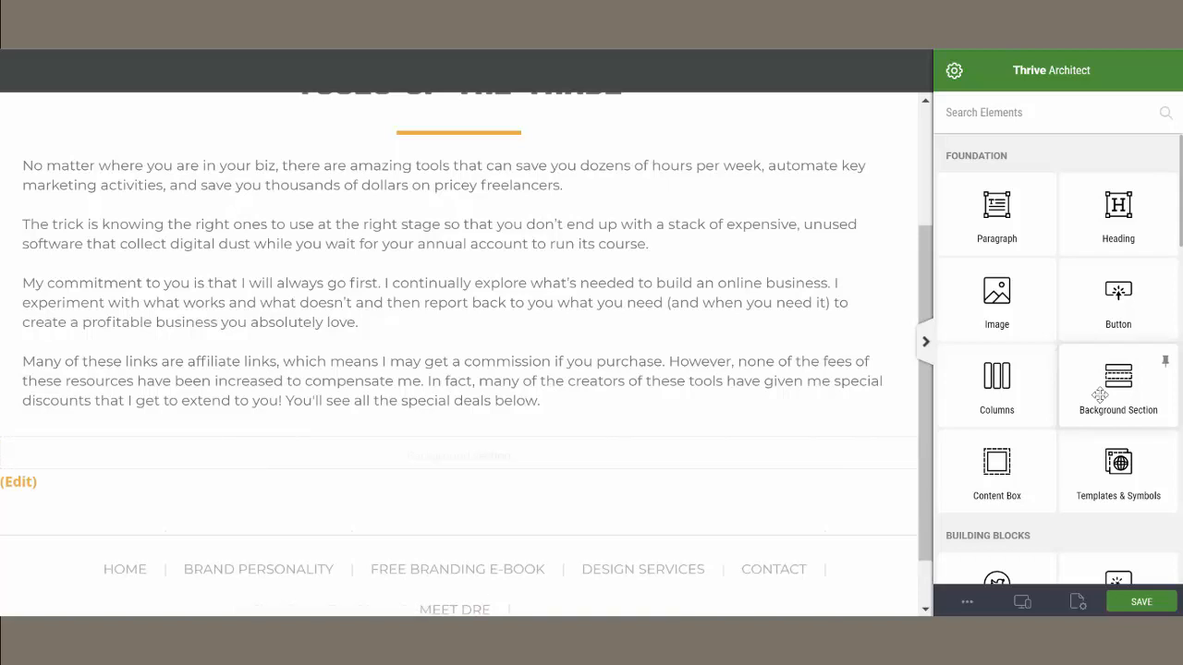
{"action": "scroll", "coordinate": [1100, 399], "scroll_direction": "down", "scroll_amount": 5}
{"action": "scroll", "coordinate": [1100, 399], "scroll_direction": "down", "scroll_amount": 7}
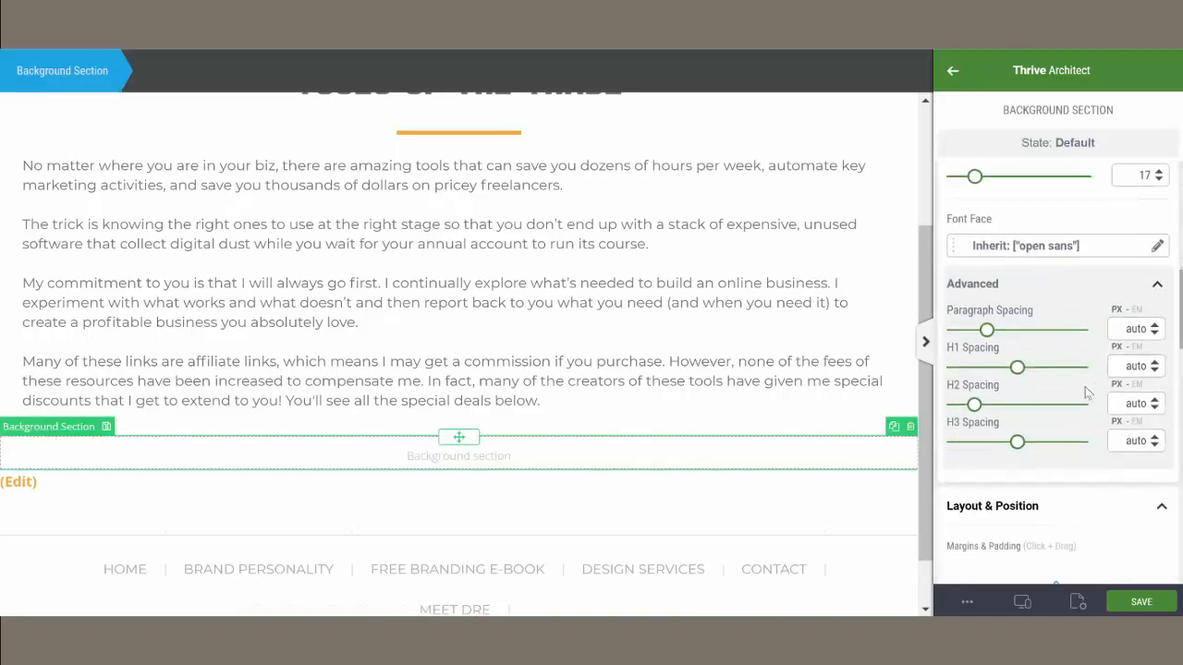
{"action": "scroll", "coordinate": [1043, 259], "scroll_direction": "up", "scroll_amount": 2}
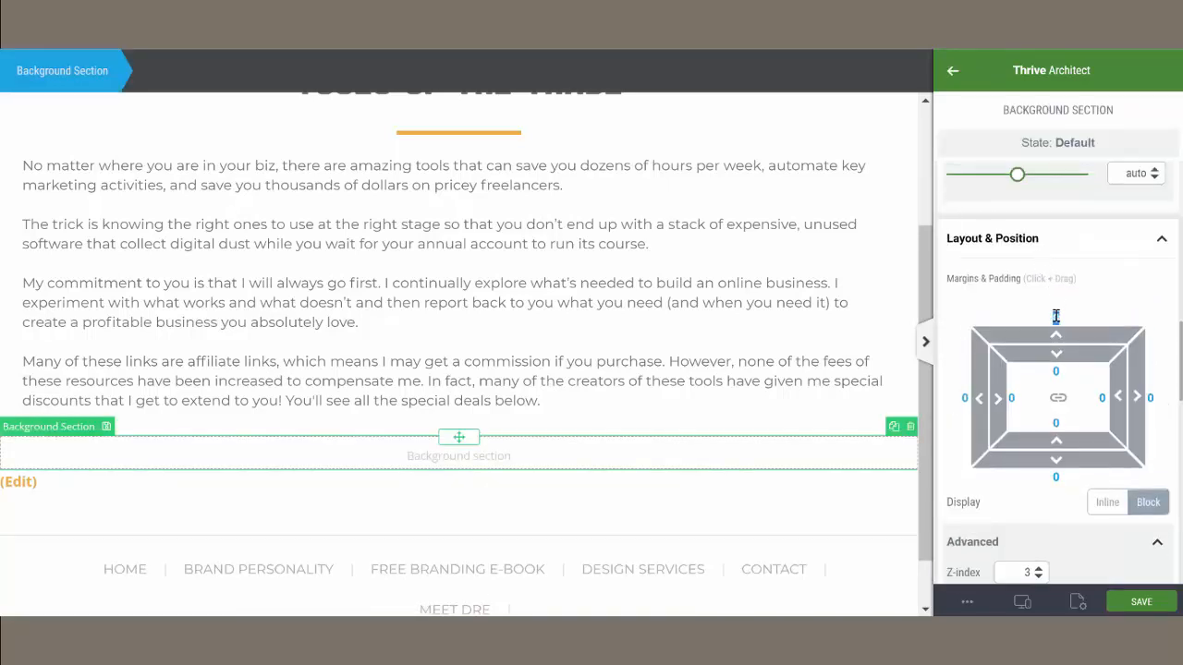
{"action": "left_click_drag", "start_coordinate": [1055, 317], "coordinate": [1055, 312]}
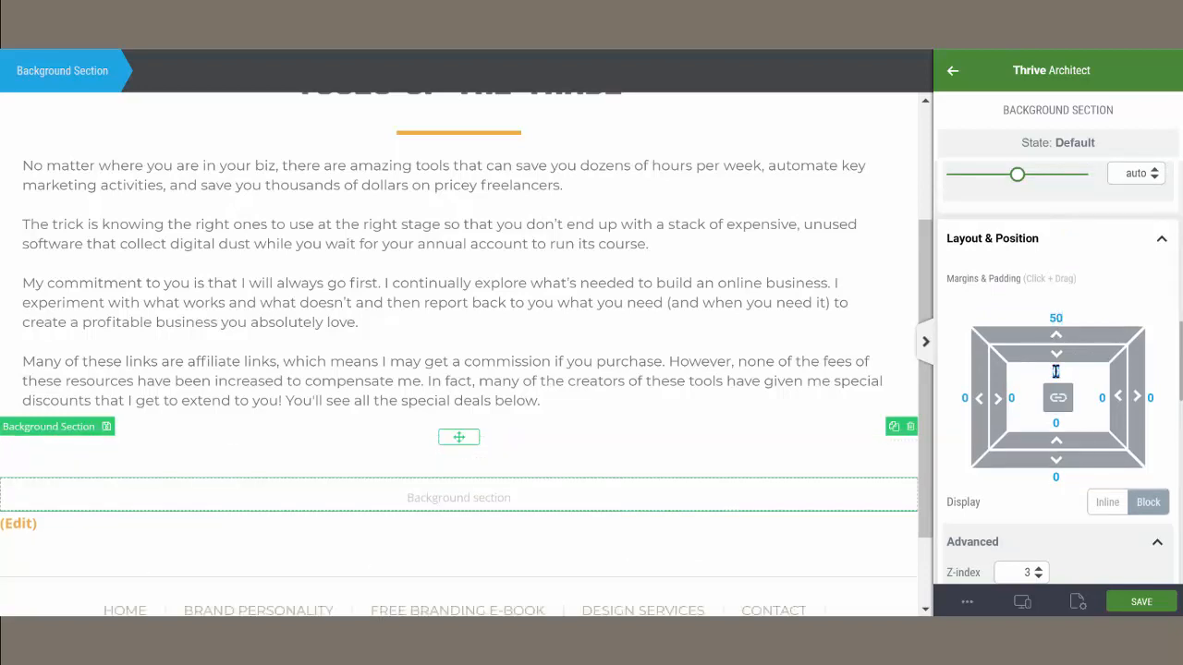
{"action": "left_click_drag", "start_coordinate": [1055, 372], "coordinate": [1056, 367]}
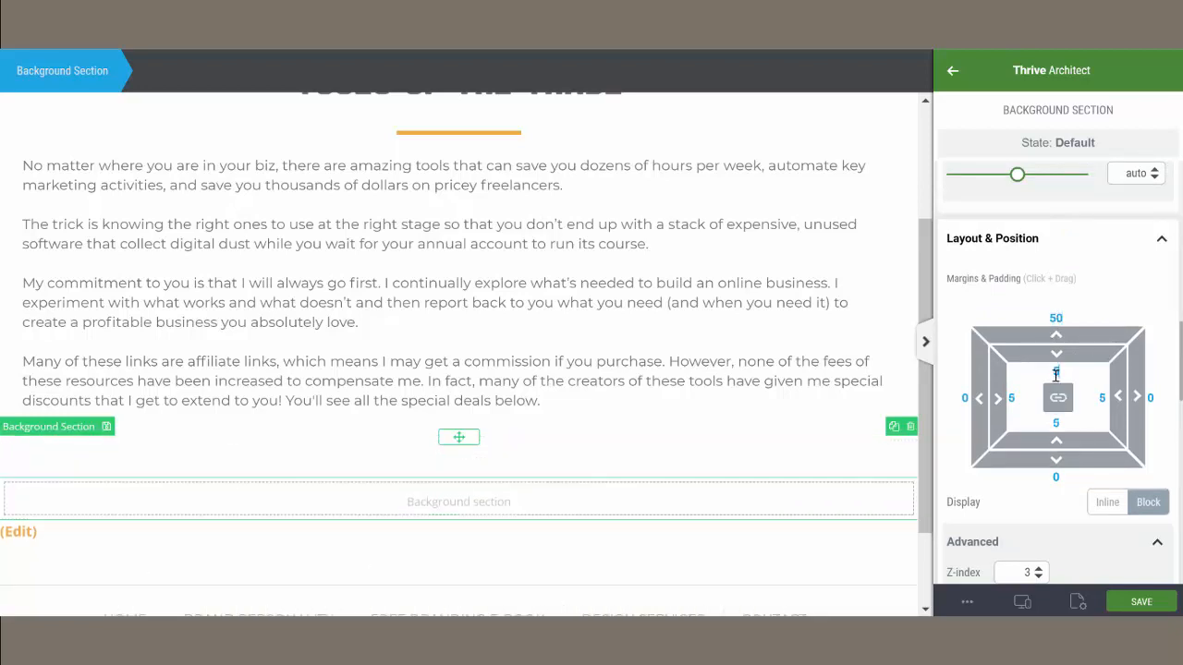
{"action": "left_click", "coordinate": [953, 74]}
- Insert a centered Heading 5 reading "Web Design" in the new background section with a font size of 63 px
{"action": "left_click_drag", "start_coordinate": [1101, 213], "coordinate": [539, 510]}
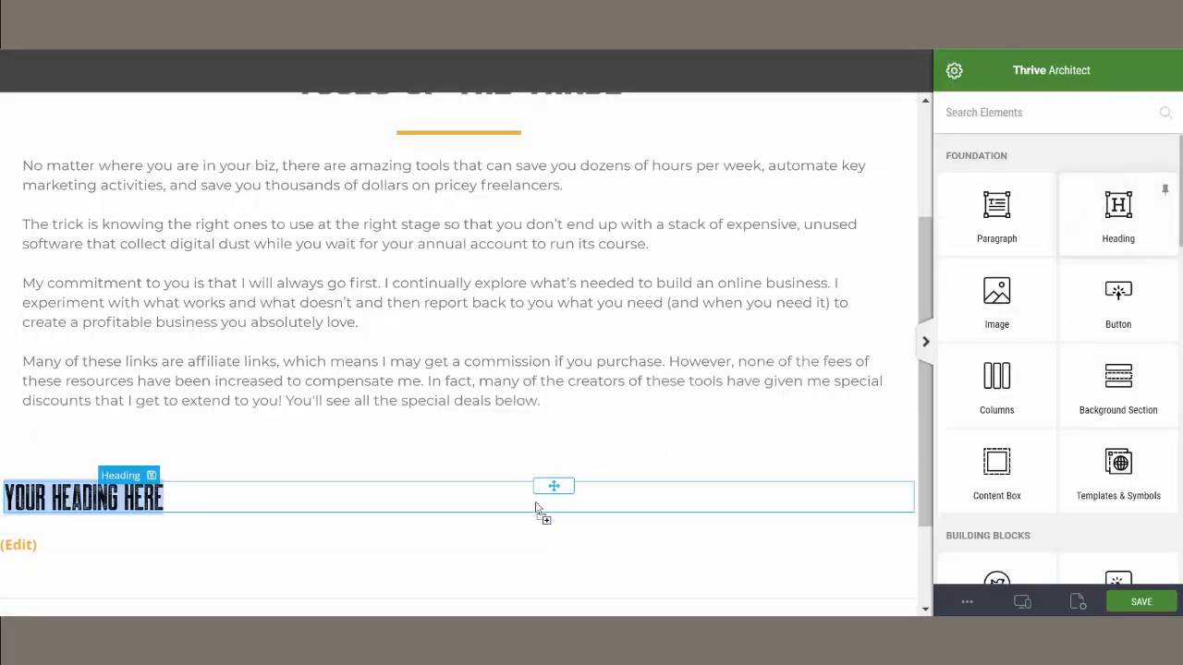
{"action": "left_click", "coordinate": [445, 110]}
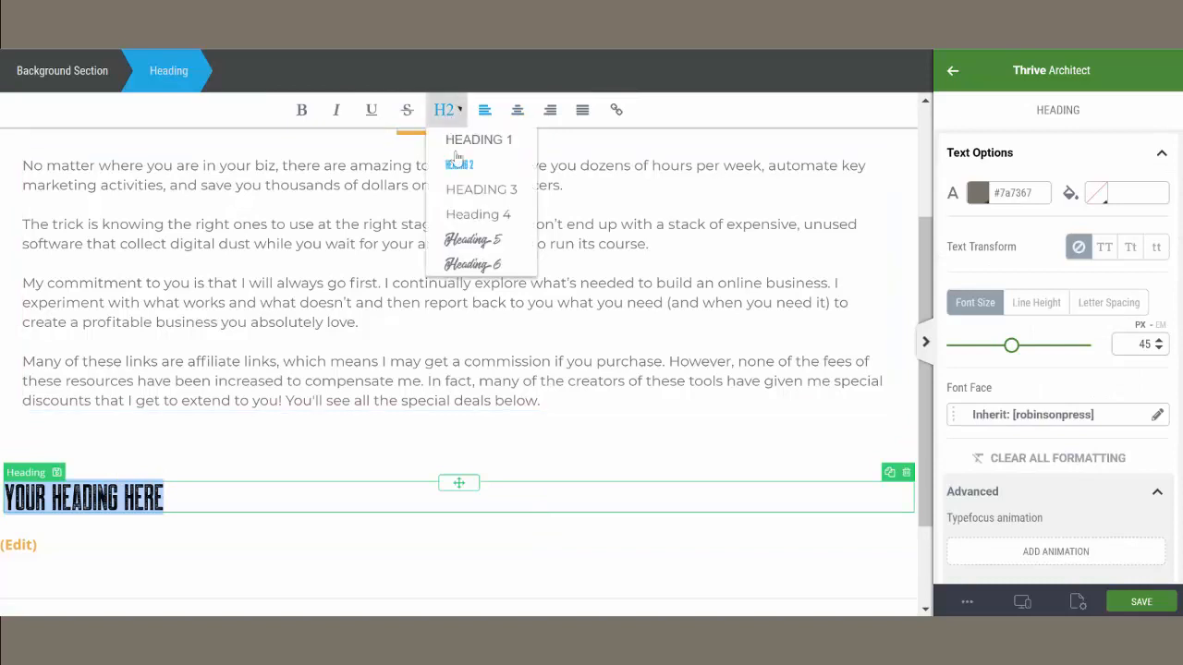
{"action": "left_click", "coordinate": [473, 240]}
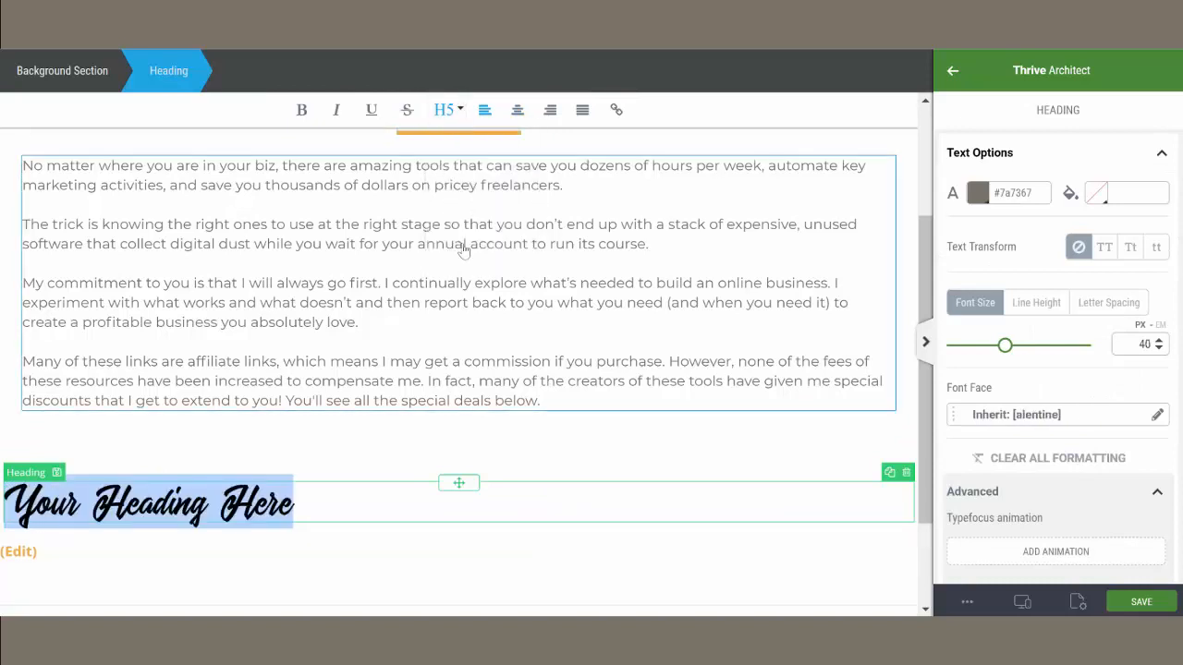
{"action": "left_click", "coordinate": [517, 110]}
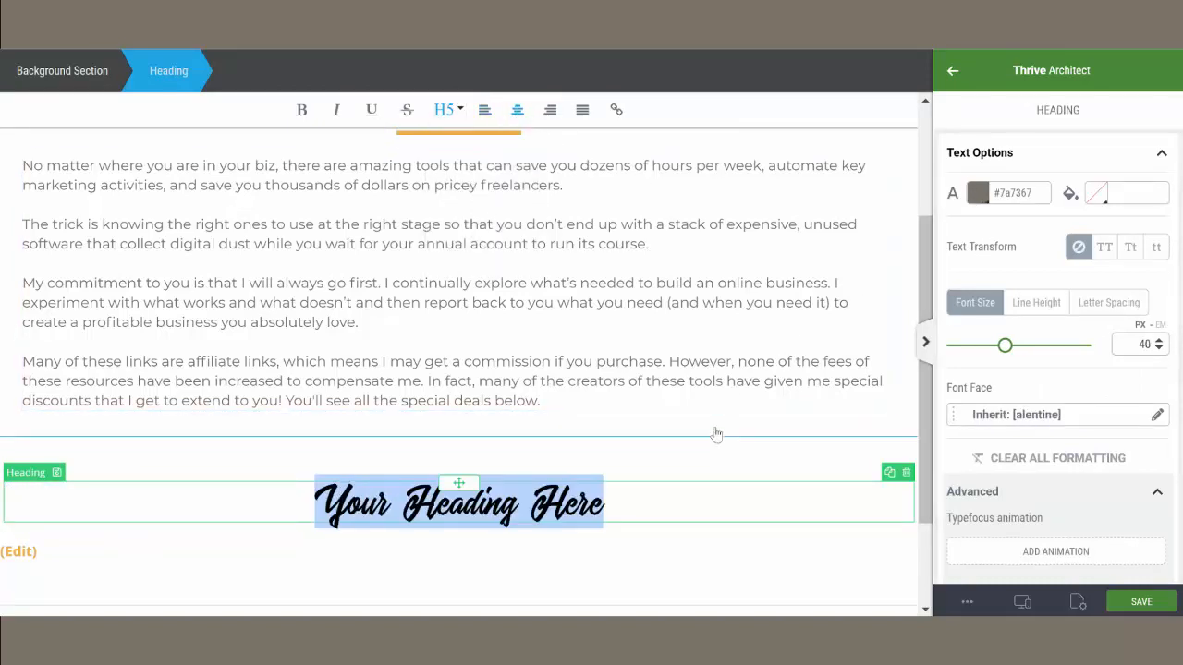
{"action": "type", "text": "Web Design"}
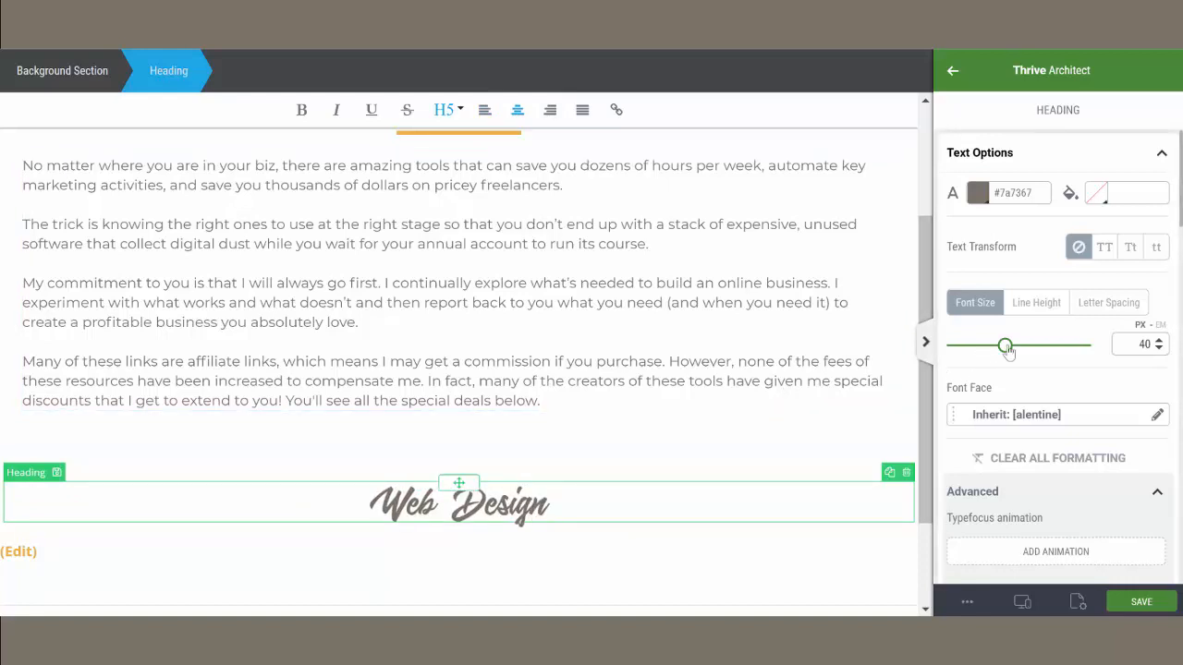
{"action": "left_click_drag", "start_coordinate": [1006, 346], "coordinate": [1043, 353]}
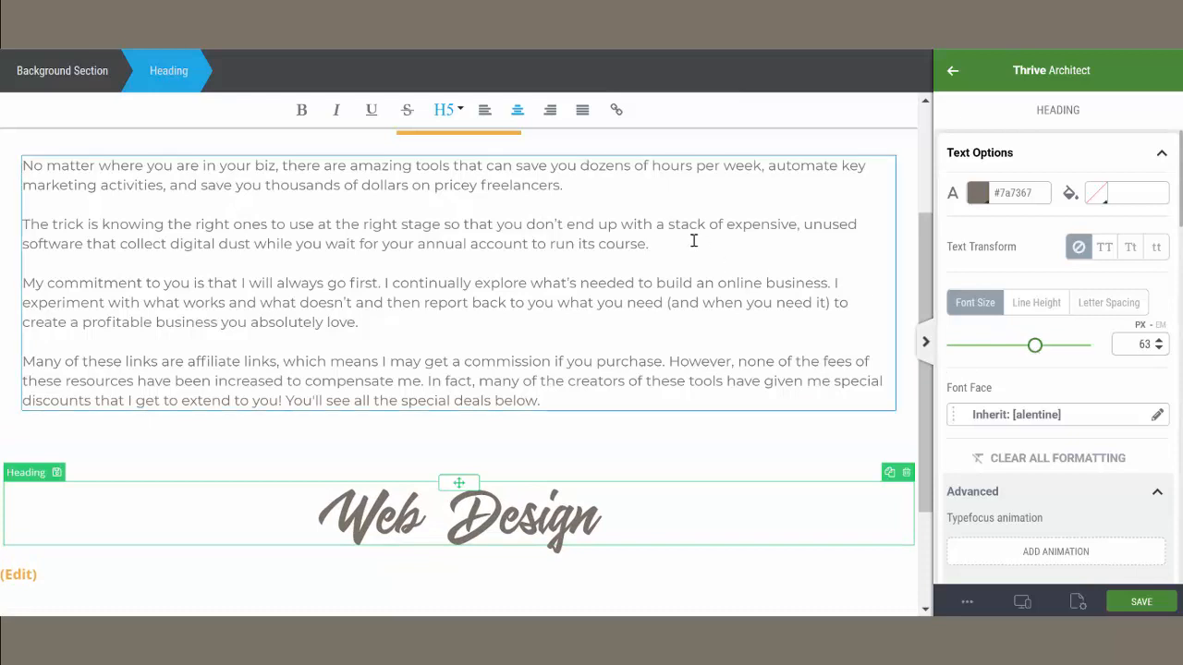
- Duplicate the orange divider and move one of the two under the "Web Design" heading
{"action": "scroll", "coordinate": [554, 190], "scroll_direction": "up", "scroll_amount": 1}
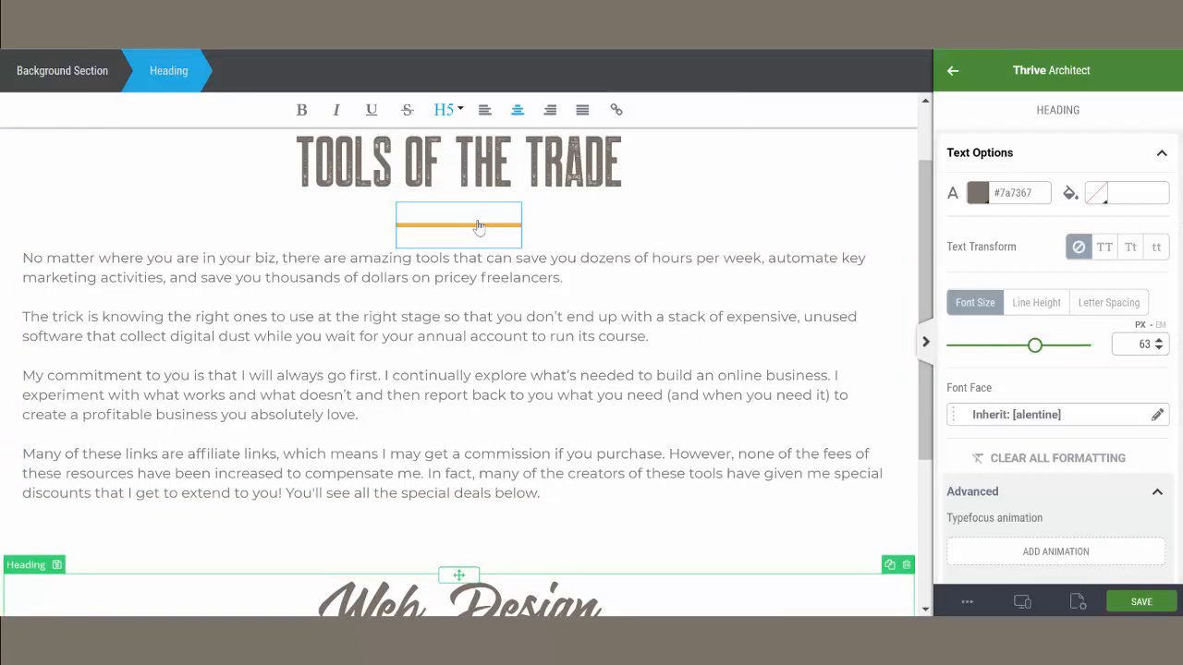
{"action": "left_click", "coordinate": [479, 227]}
{"action": "left_click", "coordinate": [498, 195]}
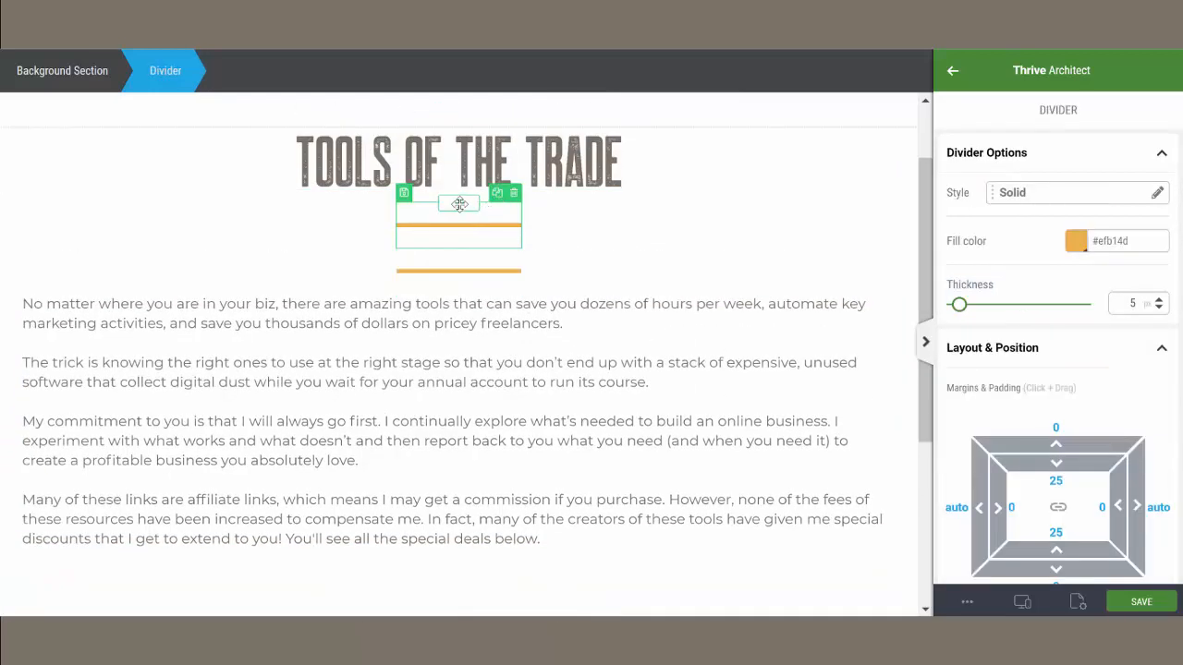
{"action": "scroll", "coordinate": [463, 555], "scroll_direction": "down", "scroll_amount": 3}
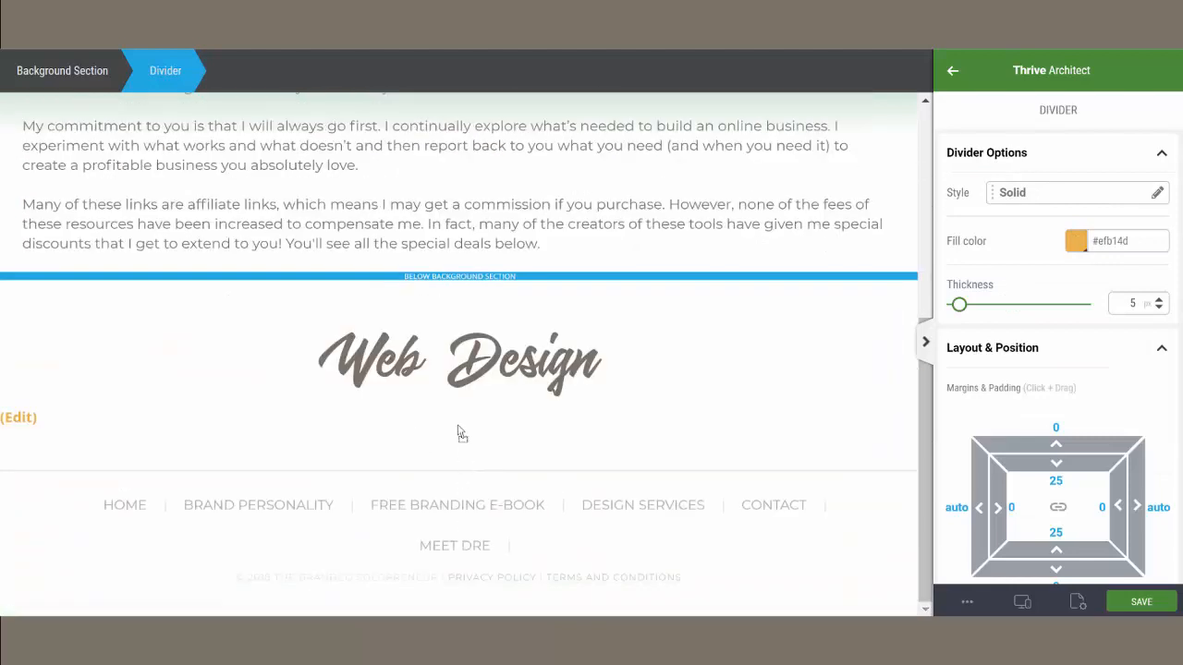
{"action": "left_click_drag", "start_coordinate": [459, 433], "coordinate": [459, 404]}
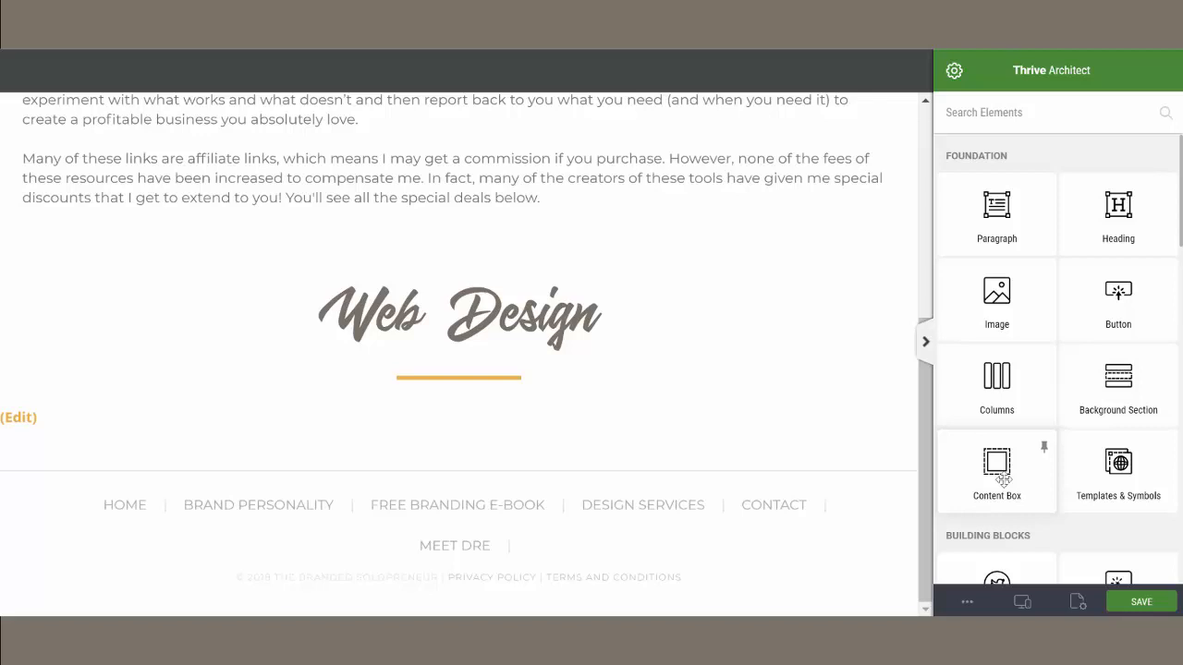
- Add a content box below the "Web Design" divider and place a layout of three equal columns inside it
{"action": "left_click_drag", "start_coordinate": [1003, 479], "coordinate": [463, 399]}
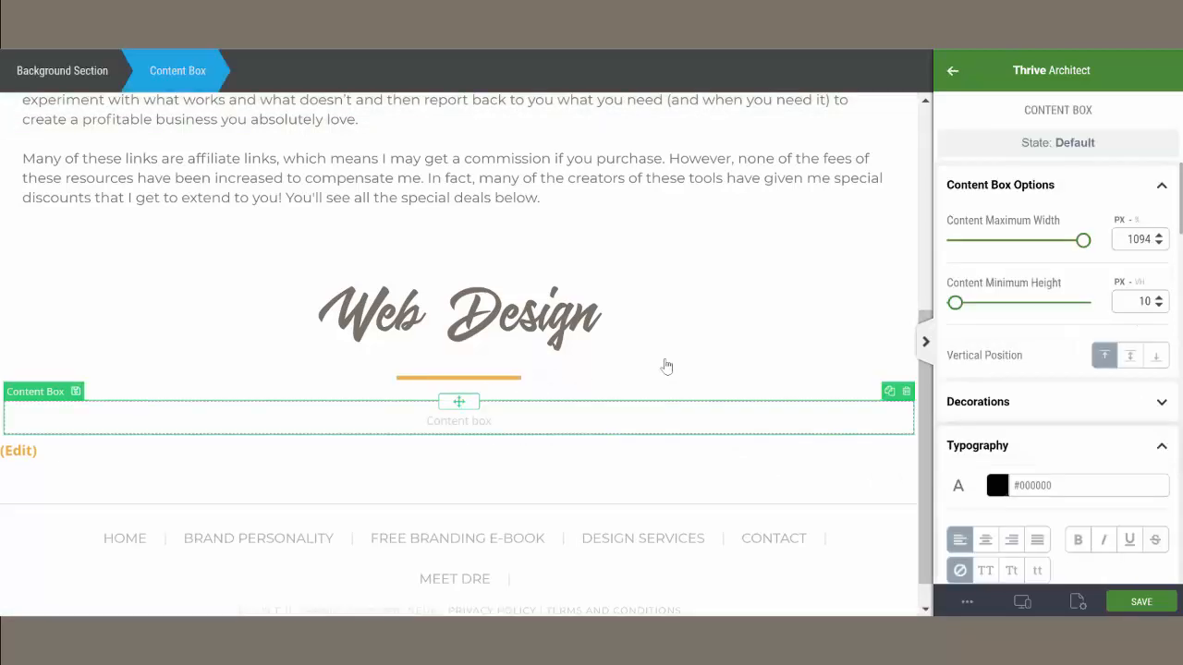
{"action": "left_click", "coordinate": [953, 81]}
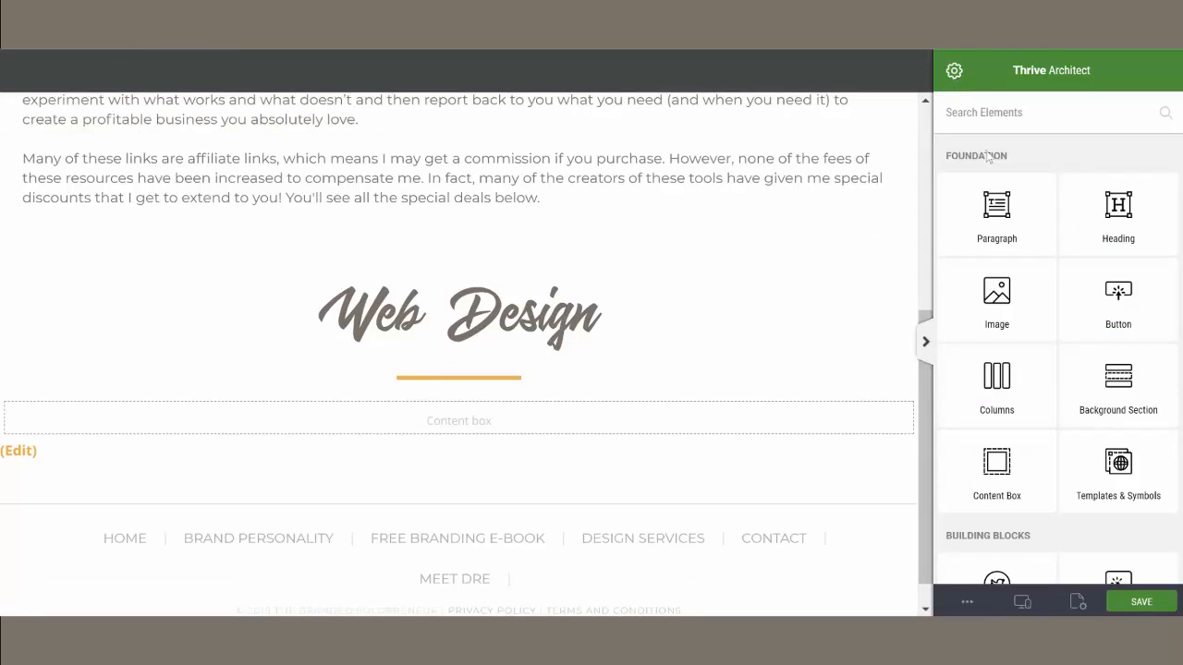
{"action": "left_click_drag", "start_coordinate": [976, 386], "coordinate": [572, 422]}
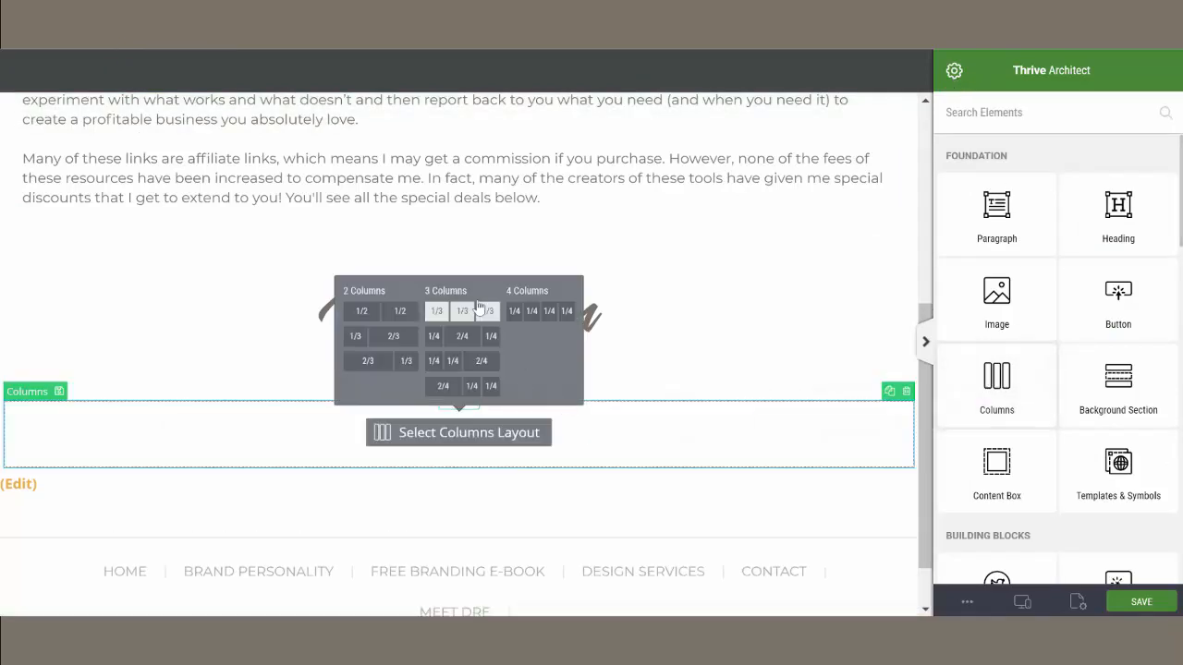
{"action": "left_click", "coordinate": [478, 312]}
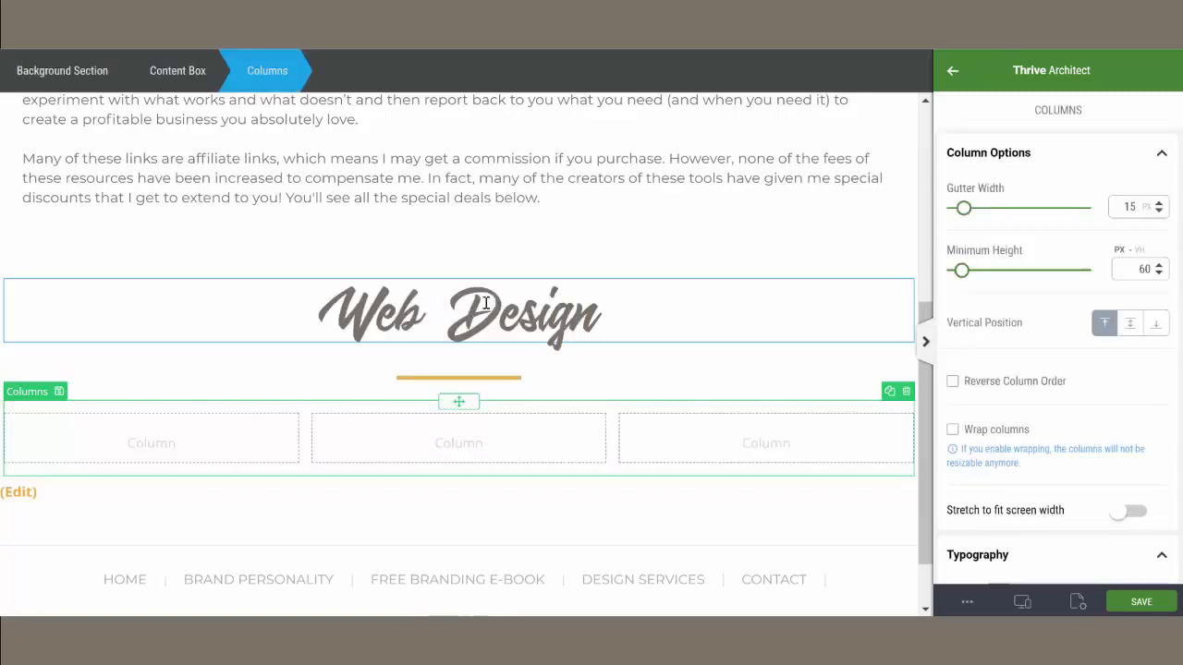
{"action": "left_click", "coordinate": [951, 73]}
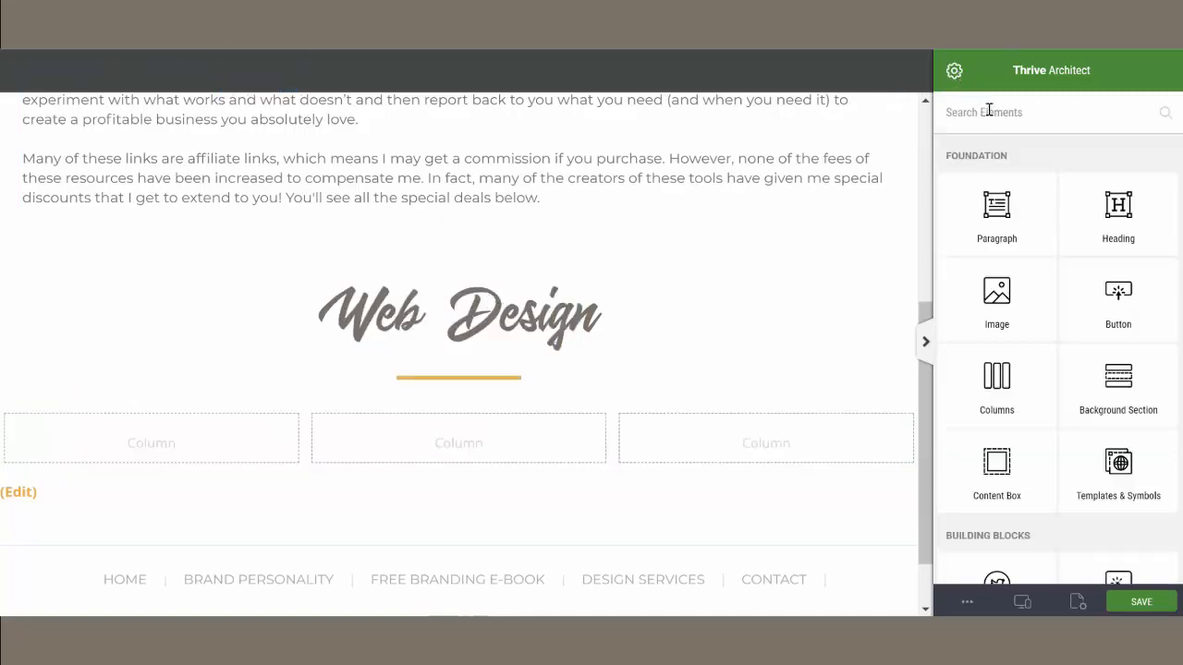
- Insert the Deadline-funnel-long.png image from the media library into the first column
{"action": "left_click_drag", "start_coordinate": [968, 314], "coordinate": [222, 446]}
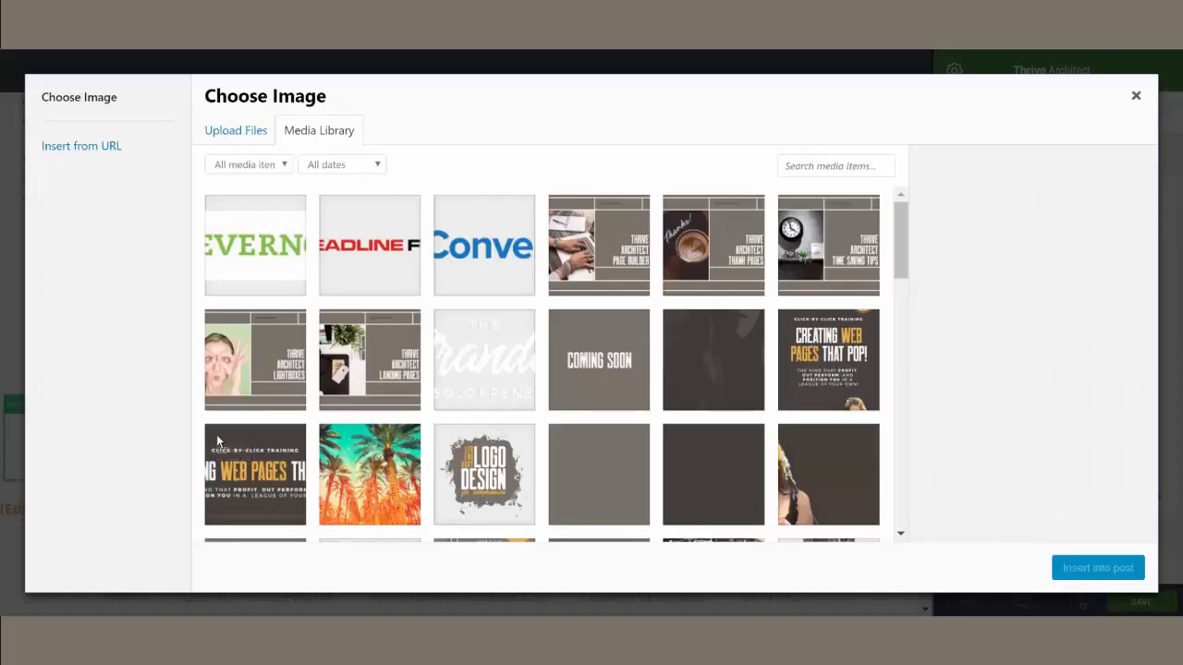
{"action": "left_click", "coordinate": [370, 225]}
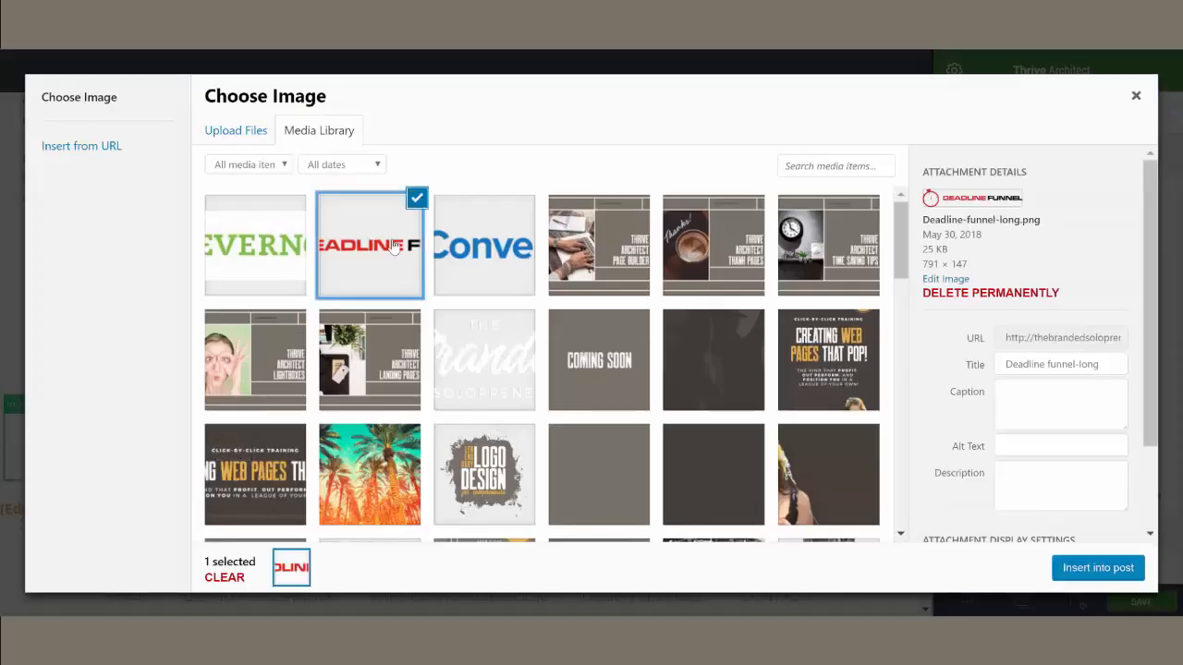
{"action": "left_click", "coordinate": [1077, 570]}
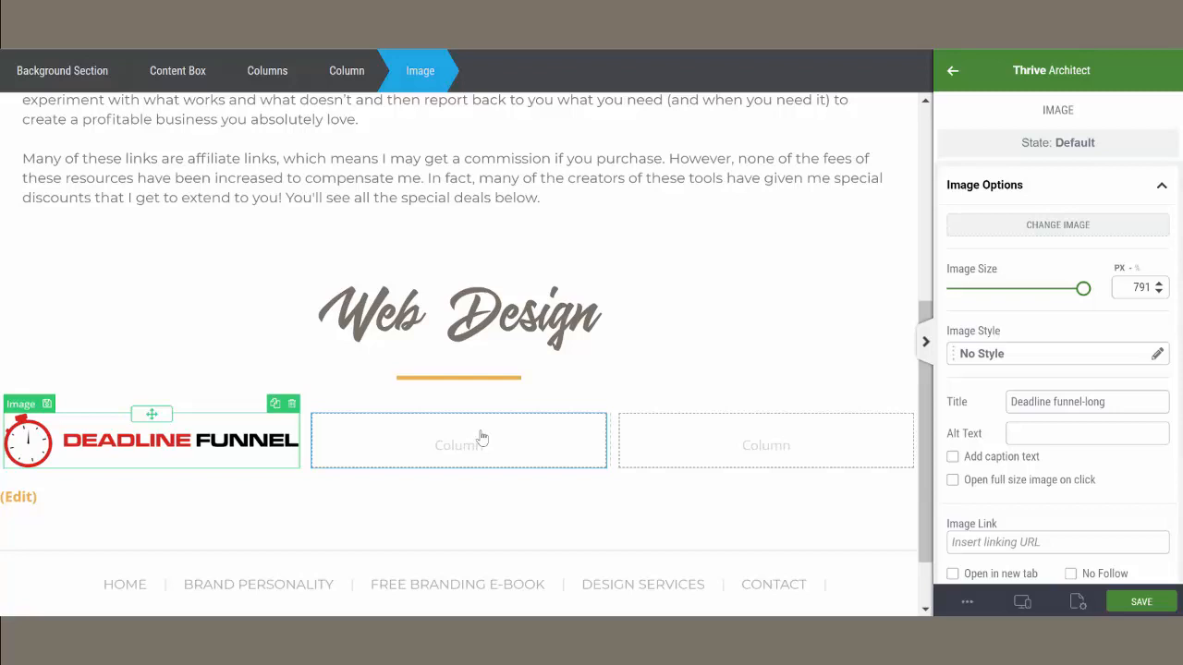
{"action": "left_click", "coordinate": [952, 71]}
- Insert the saved H3 heading template in the middle column and change its text to "WEB COUNTDOWN TIMER"
{"action": "left_click_drag", "start_coordinate": [1118, 472], "coordinate": [466, 434]}
{"action": "type", "text": "h3"}
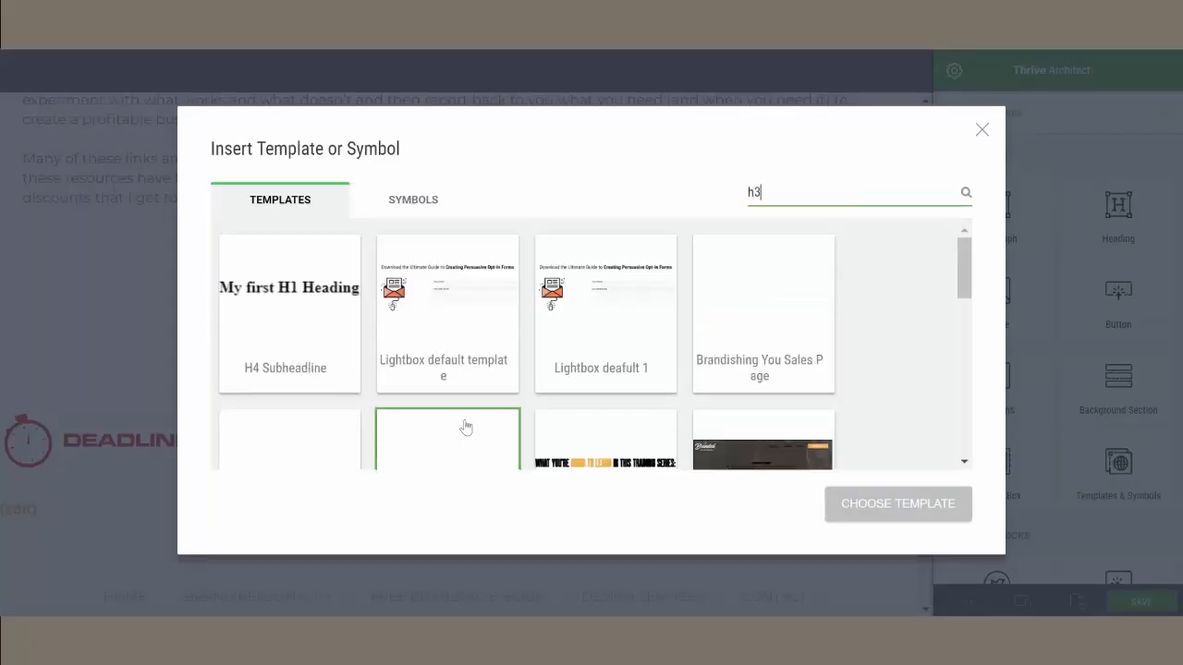
{"action": "left_click", "coordinate": [460, 362]}
{"action": "left_click", "coordinate": [941, 515]}
{"action": "triple_click", "coordinate": [500, 426]}
{"action": "type", "text": "WEB "}
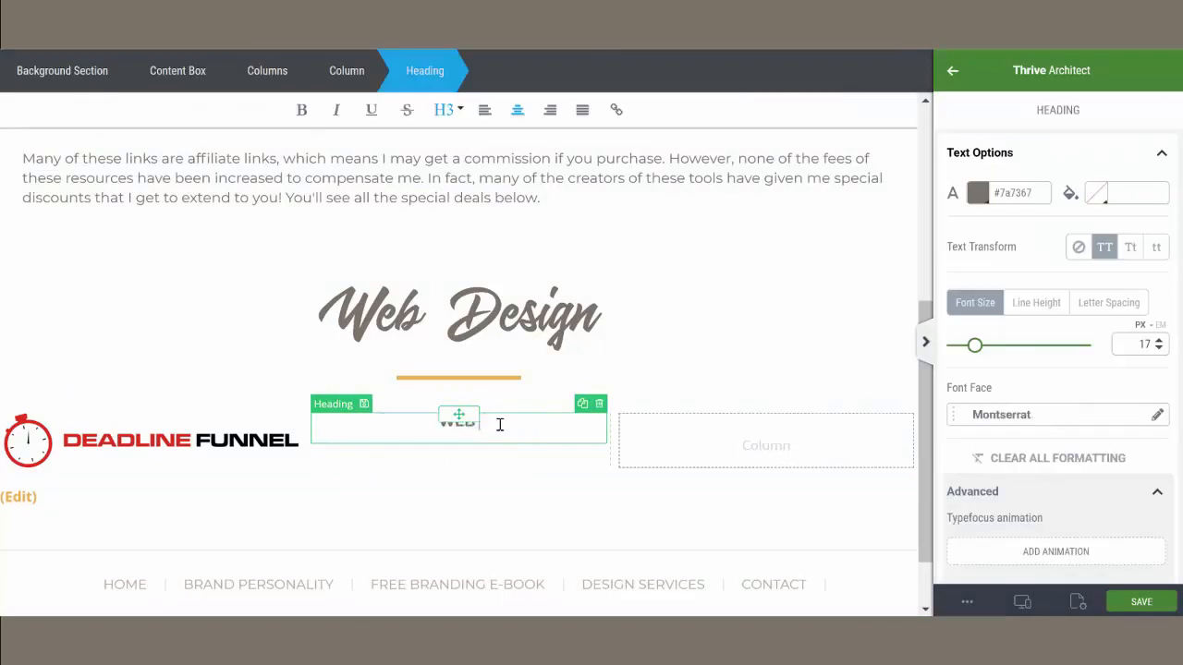
{"action": "type", "text": "COUNTDOWN TIMER"}
{"action": "left_click", "coordinate": [953, 71]}
- Insert the saved H2 heading template under "WEB COUNTDOWN TIMER", change its text to "DEADLINE FUNNEL" and left-align it
{"action": "left_click_drag", "start_coordinate": [1119, 466], "coordinate": [412, 445]}
{"action": "type", "text": "h2"}
{"action": "left_click", "coordinate": [433, 299]}
{"action": "left_click", "coordinate": [866, 509]}
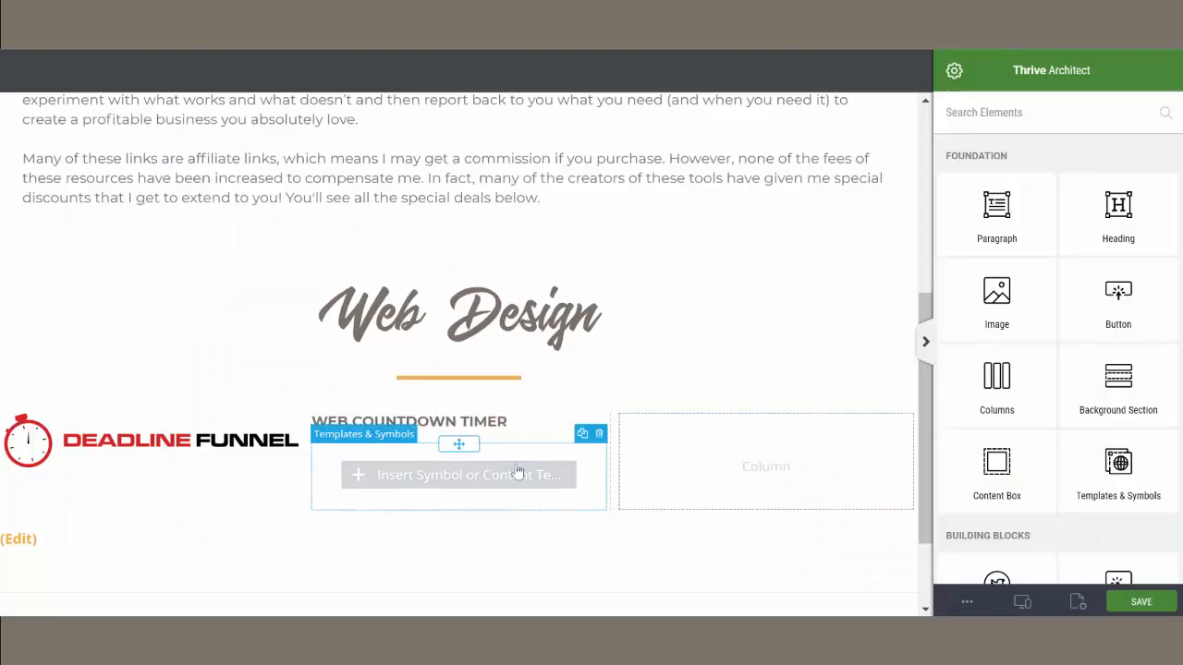
{"action": "triple_click", "coordinate": [435, 477]}
{"action": "type", "text": "DEADLINE FUNNEL"}
{"action": "left_click", "coordinate": [483, 114]}
{"action": "left_click", "coordinate": [954, 72]}
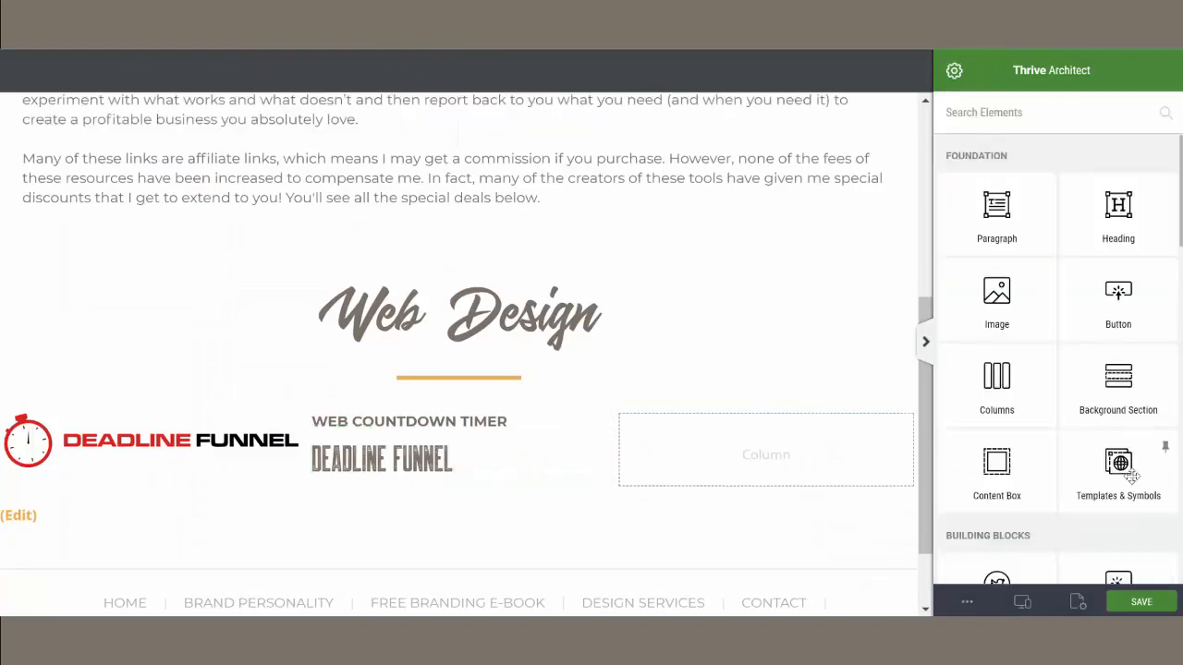
- Add a saved text template under the "DEADLINE FUNNEL" heading with a paragraph about email countdown timers synced with the sales page timers
{"action": "left_click_drag", "start_coordinate": [1129, 474], "coordinate": [425, 487]}
{"action": "left_click", "coordinate": [860, 504]}
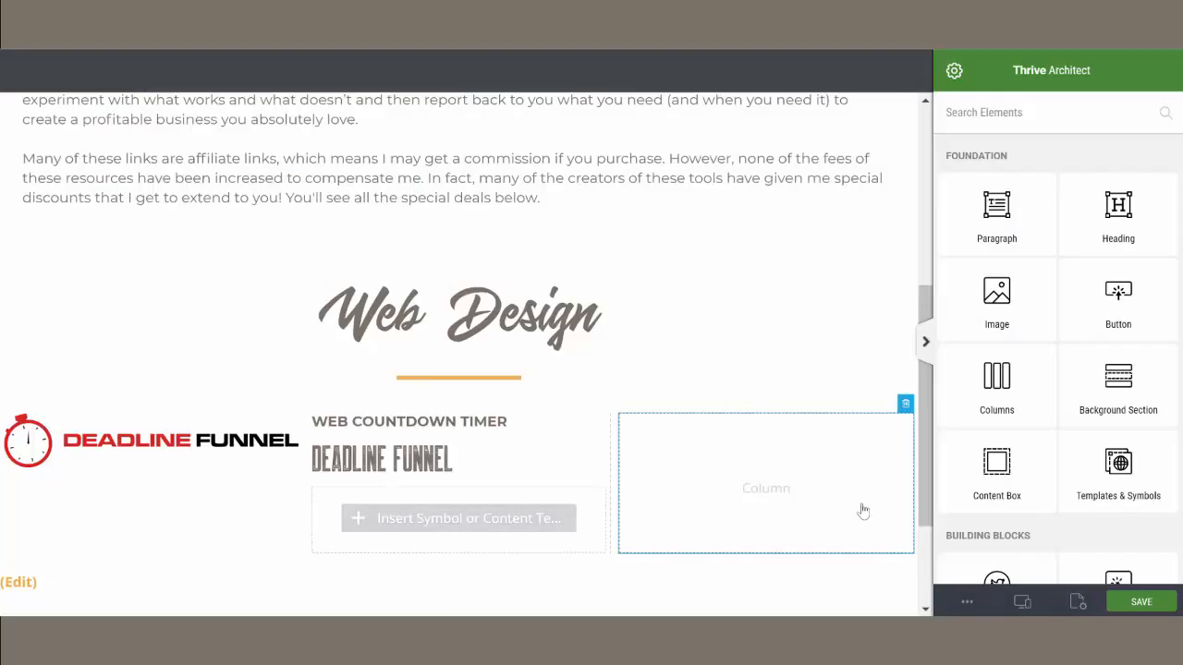
{"action": "left_click", "coordinate": [375, 509]}
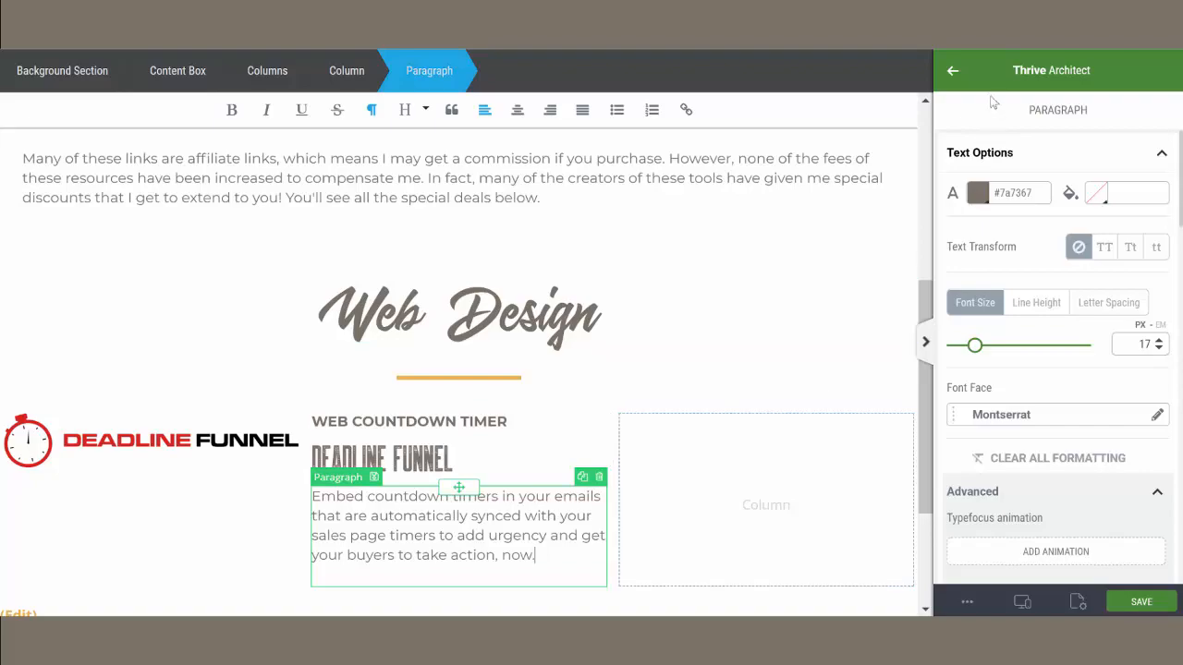
{"action": "left_click", "coordinate": [953, 71]}
- Insert the saved Basic Button template in the third column and label it "TRY DEADLINE FUNNEL" in uppercase
{"action": "left_click_drag", "start_coordinate": [1119, 474], "coordinate": [806, 505]}
{"action": "type", "text": "butt"}
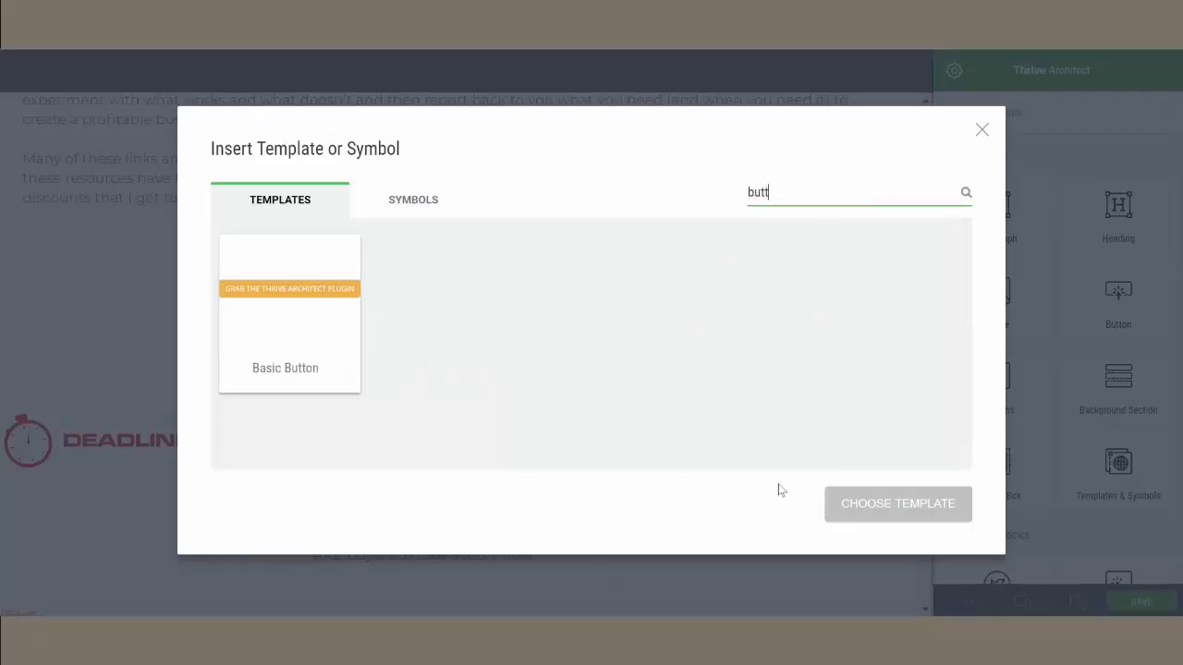
{"action": "left_click", "coordinate": [290, 314]}
{"action": "left_click", "coordinate": [939, 517]}
{"action": "triple_click", "coordinate": [767, 462]}
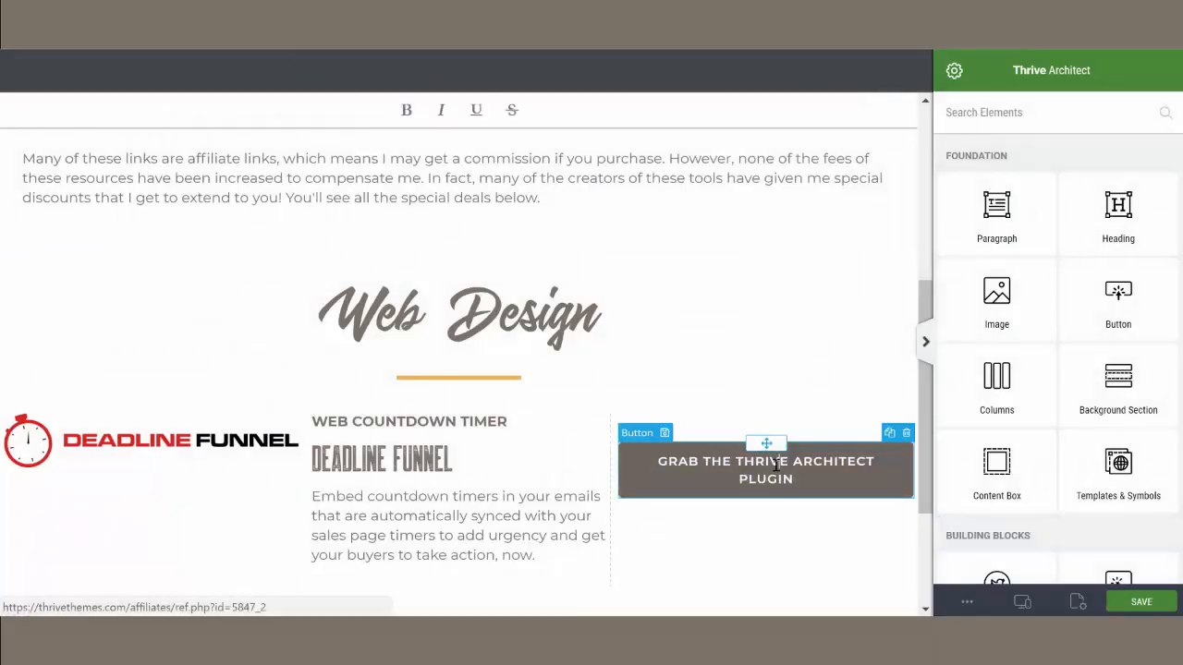
{"action": "type", "text": "try deadline funnel"}
{"action": "left_click", "coordinate": [1105, 246]}
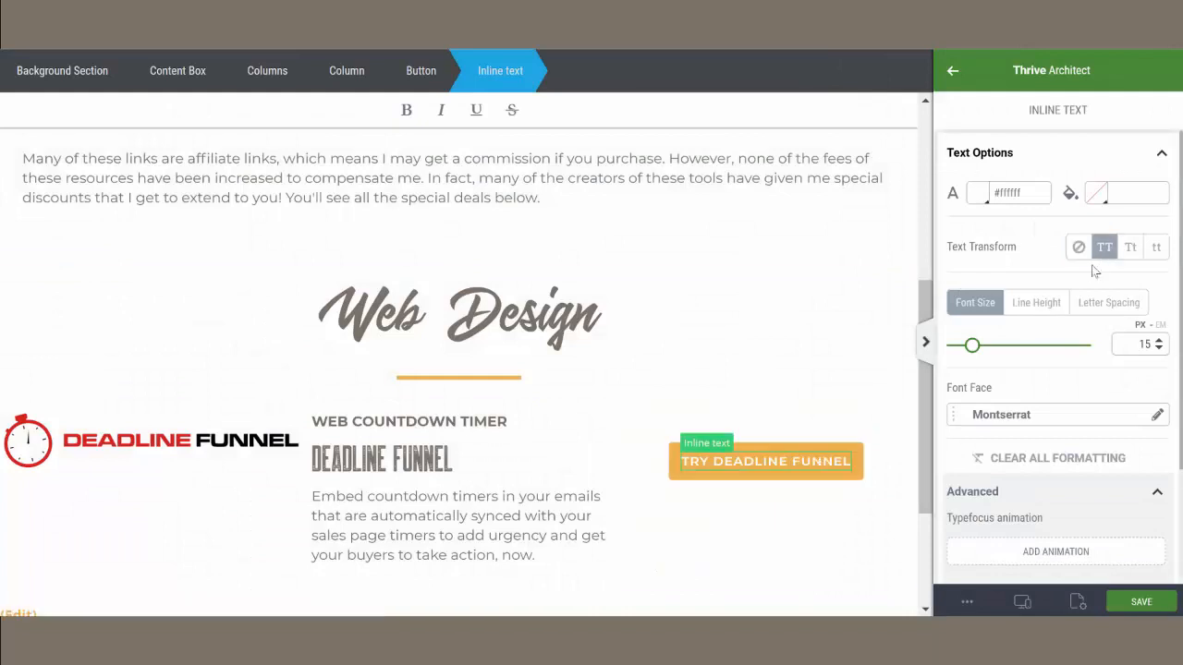
- Change the "TRY DEADLINE FUNNEL" button's colour to brown and set its hover-state background to orange
{"action": "left_click", "coordinate": [836, 470]}
{"action": "left_click", "coordinate": [1066, 303]}
{"action": "left_click", "coordinate": [1116, 414]}
{"action": "left_click", "coordinate": [1058, 142]}
{"action": "left_click", "coordinate": [1053, 177]}
{"action": "scroll", "coordinate": [1065, 261], "scroll_direction": "down", "scroll_amount": 5}
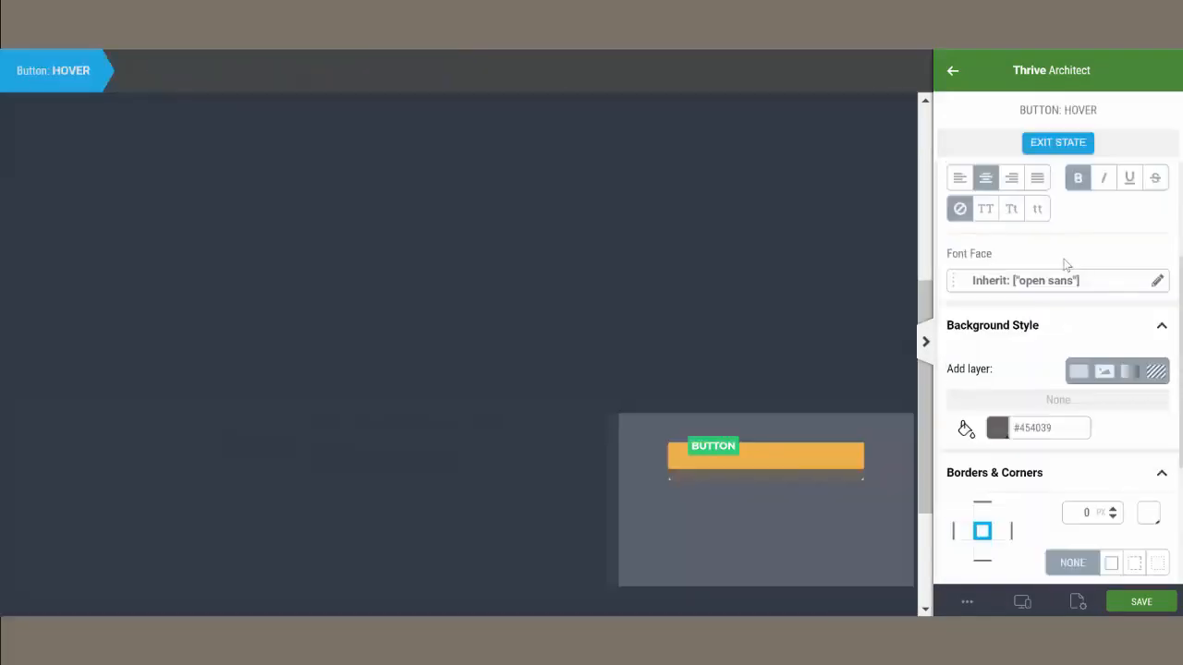
{"action": "left_click", "coordinate": [997, 199]}
{"action": "left_click", "coordinate": [1038, 443]}
{"action": "left_click", "coordinate": [1115, 495]}
{"action": "left_click", "coordinate": [1047, 145]}
{"action": "left_click", "coordinate": [801, 250]}
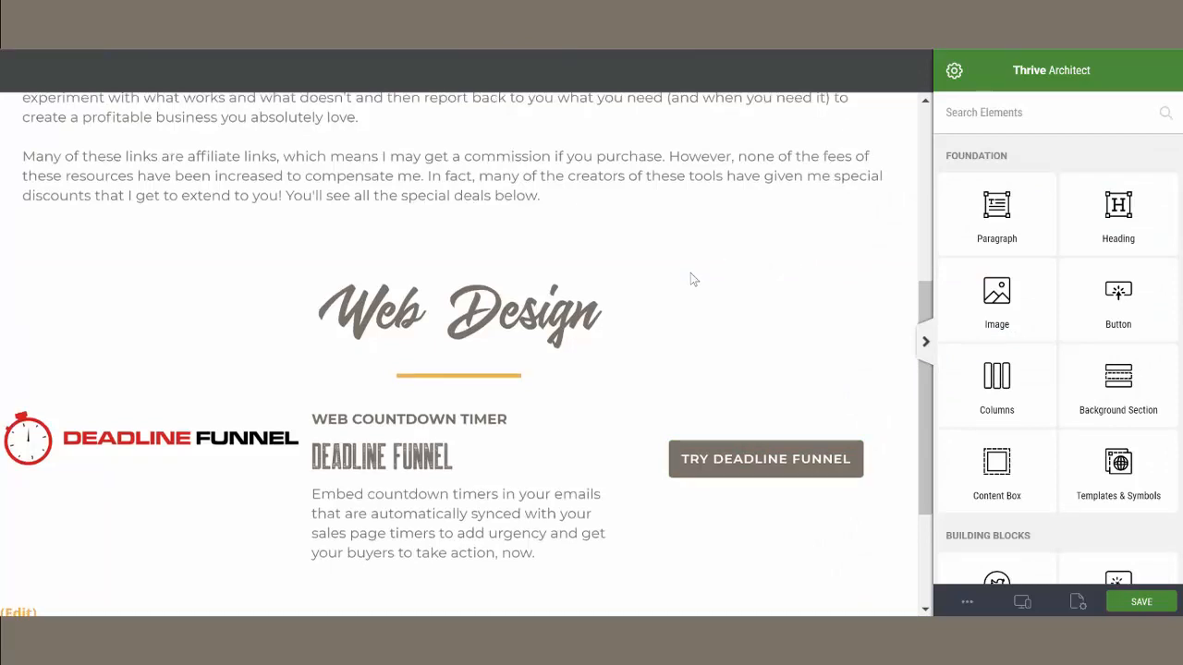
- Add a divider inside the content box directly below the three-column row
{"action": "scroll", "coordinate": [691, 275], "scroll_direction": "down", "scroll_amount": 2}
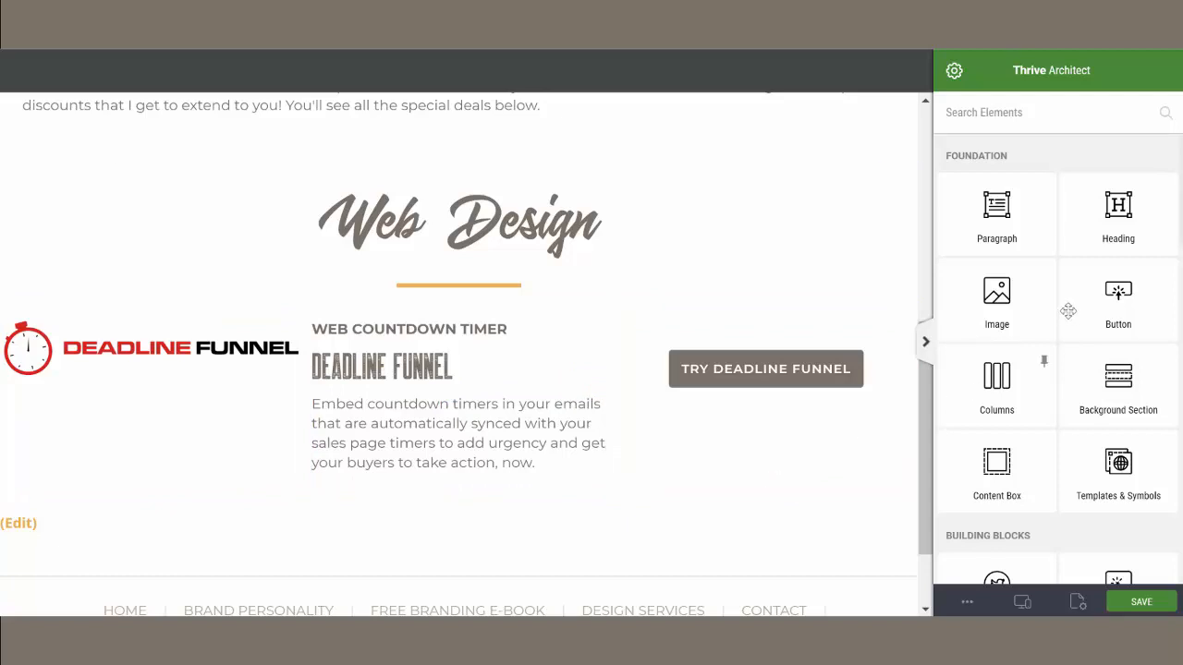
{"action": "left_click", "coordinate": [987, 112]}
{"action": "type", "text": "divi"}
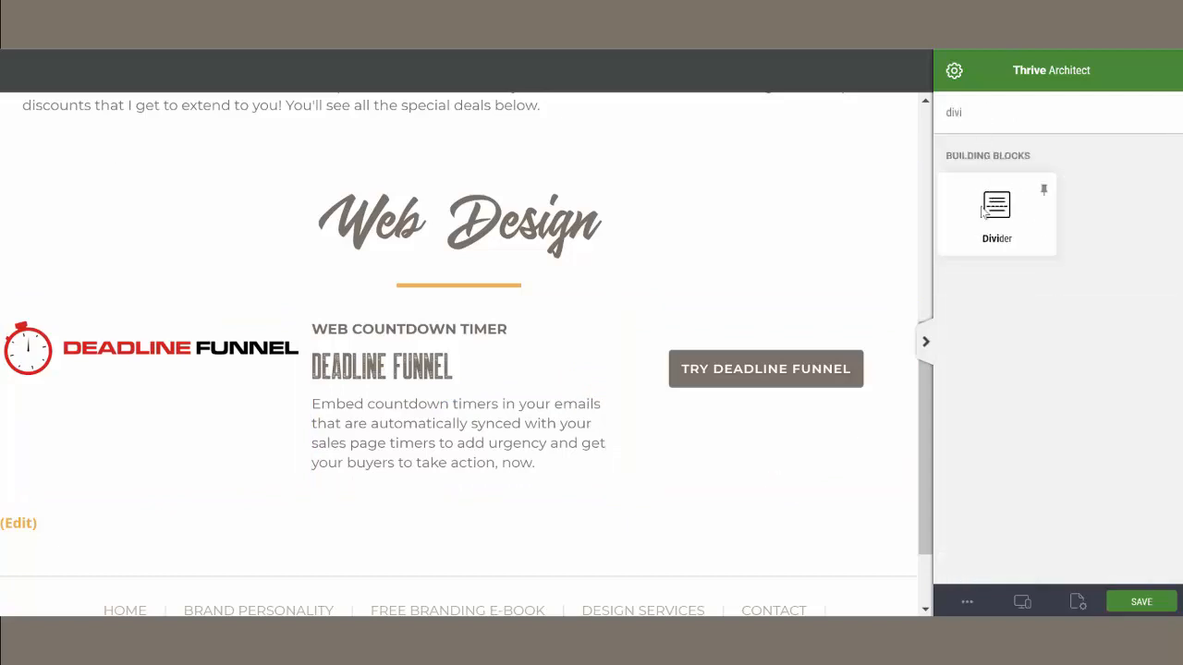
{"action": "left_click_drag", "start_coordinate": [985, 211], "coordinate": [519, 514]}
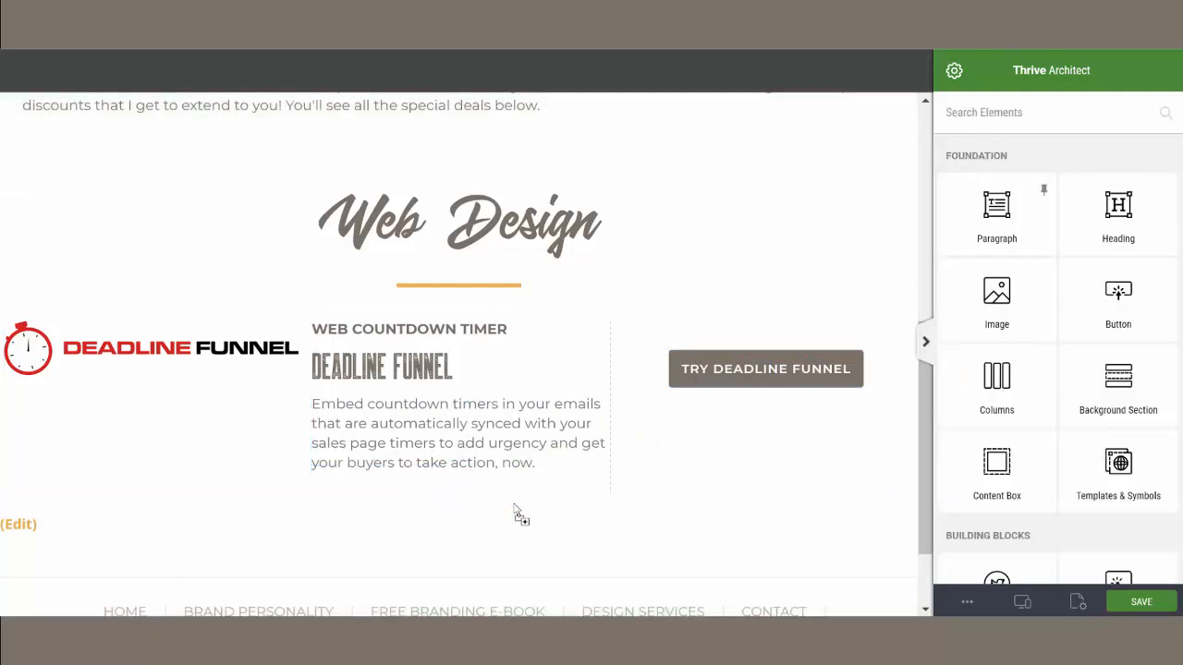
- Set the new divider's fill colour to the saved light beige #c4beb4 at 31% opacity
{"action": "left_click", "coordinate": [1076, 241]}
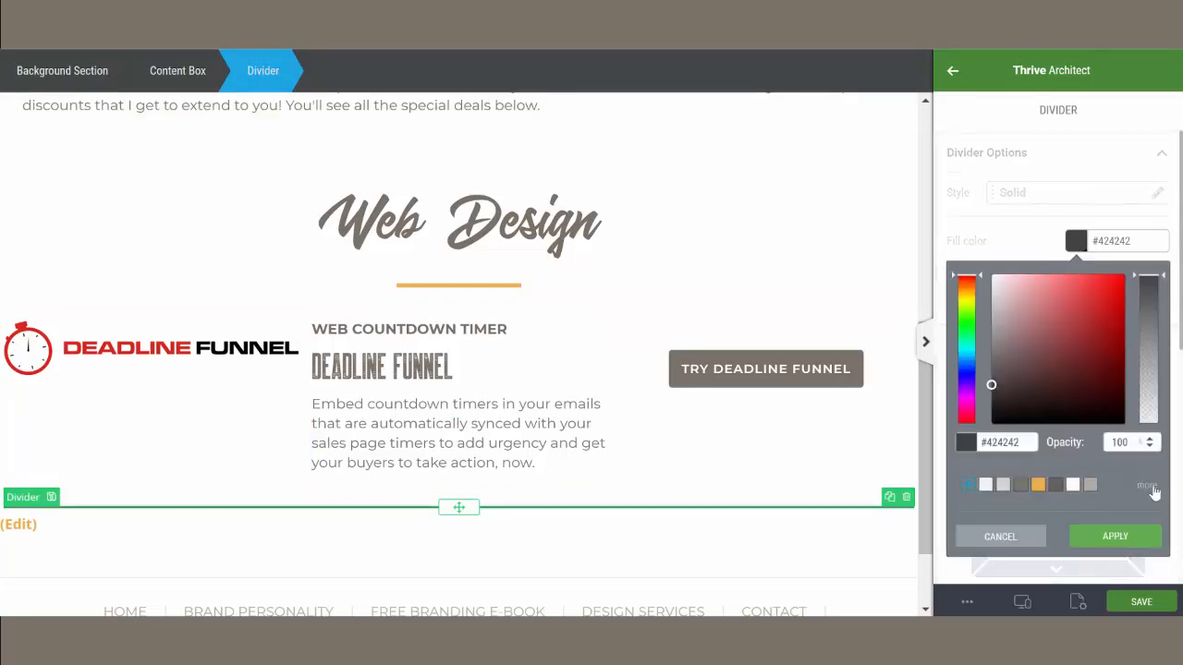
{"action": "left_click", "coordinate": [1147, 487]}
{"action": "left_click", "coordinate": [1125, 493]}
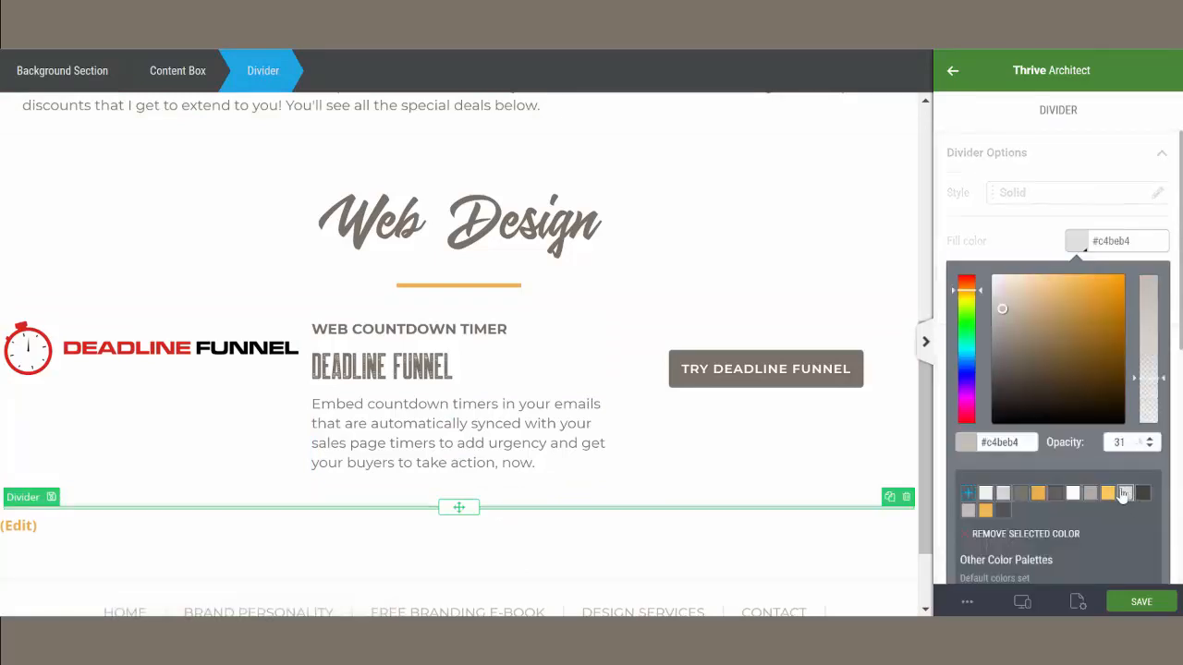
{"action": "scroll", "coordinate": [1130, 497], "scroll_direction": "down", "scroll_amount": 2}
{"action": "left_click", "coordinate": [1148, 521]}
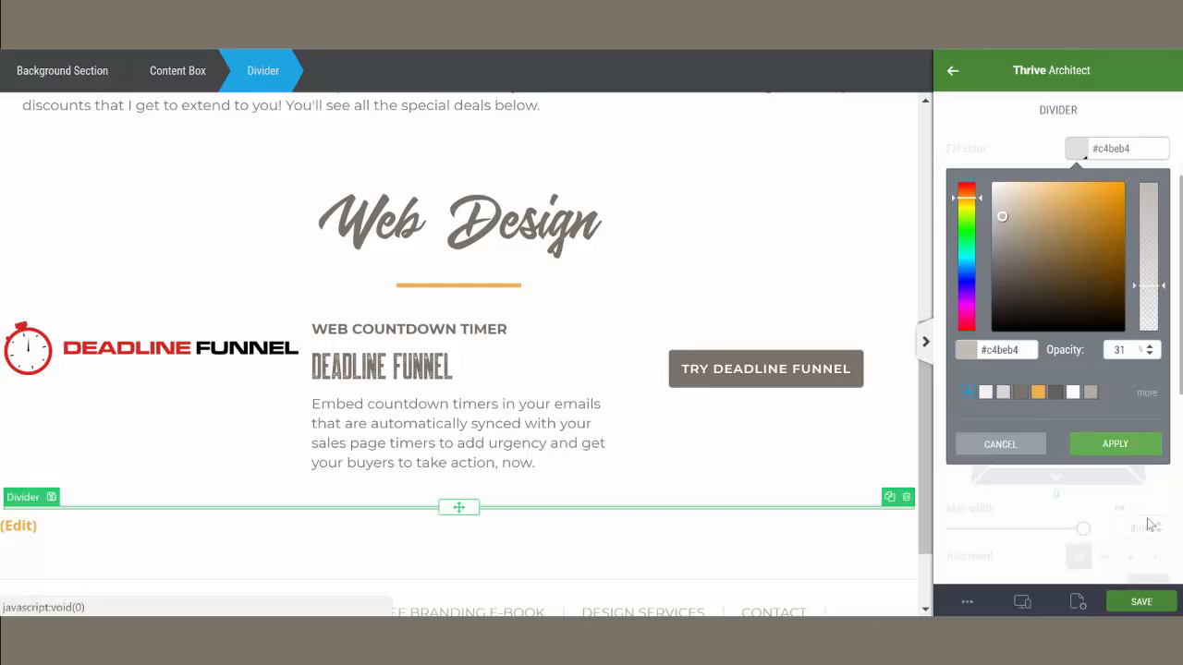
{"action": "scroll", "coordinate": [1113, 377], "scroll_direction": "down", "scroll_amount": 2}
{"action": "left_click", "coordinate": [1112, 354]}
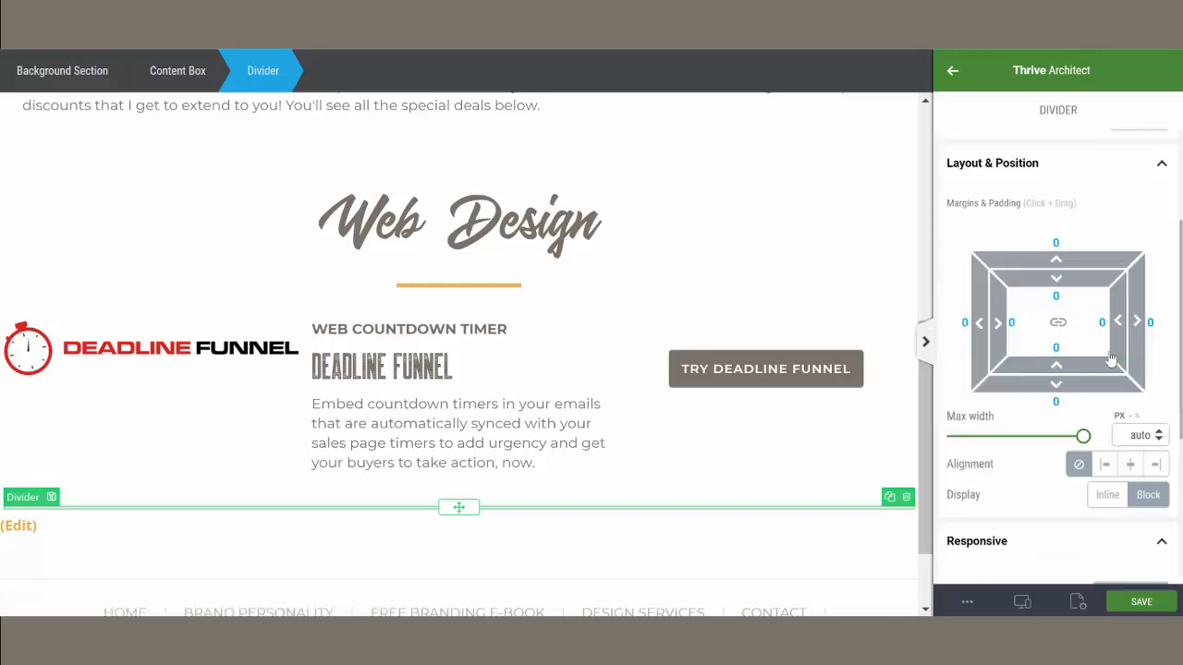
- Set the divider's thickness to 1 px and its top and bottom padding to 25
{"action": "scroll", "coordinate": [1112, 333], "scroll_direction": "up", "scroll_amount": 4}
{"action": "double_click", "coordinate": [1131, 305]}
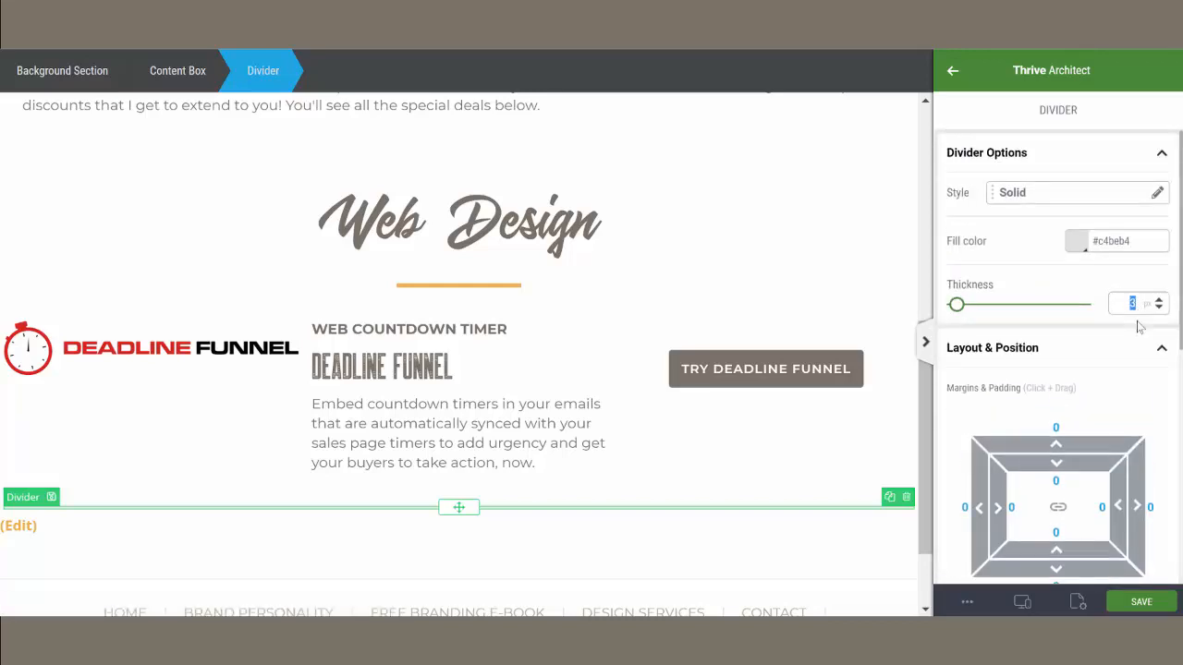
{"action": "type", "text": "1"}
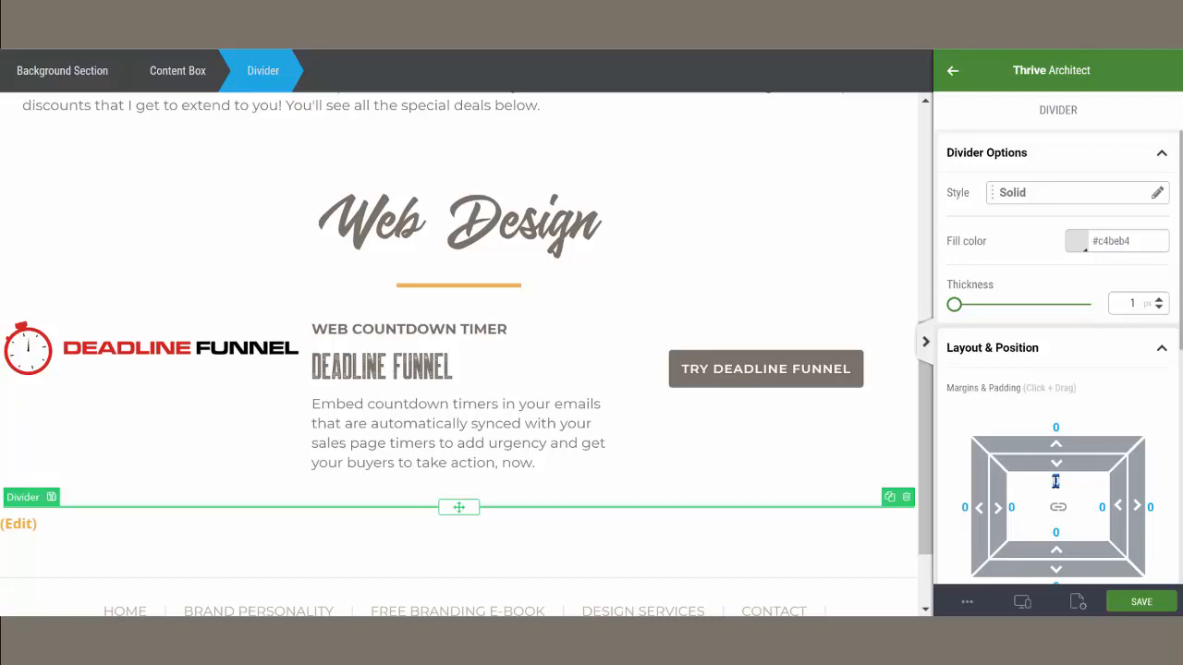
{"action": "left_click_drag", "start_coordinate": [1056, 481], "coordinate": [1058, 534]}
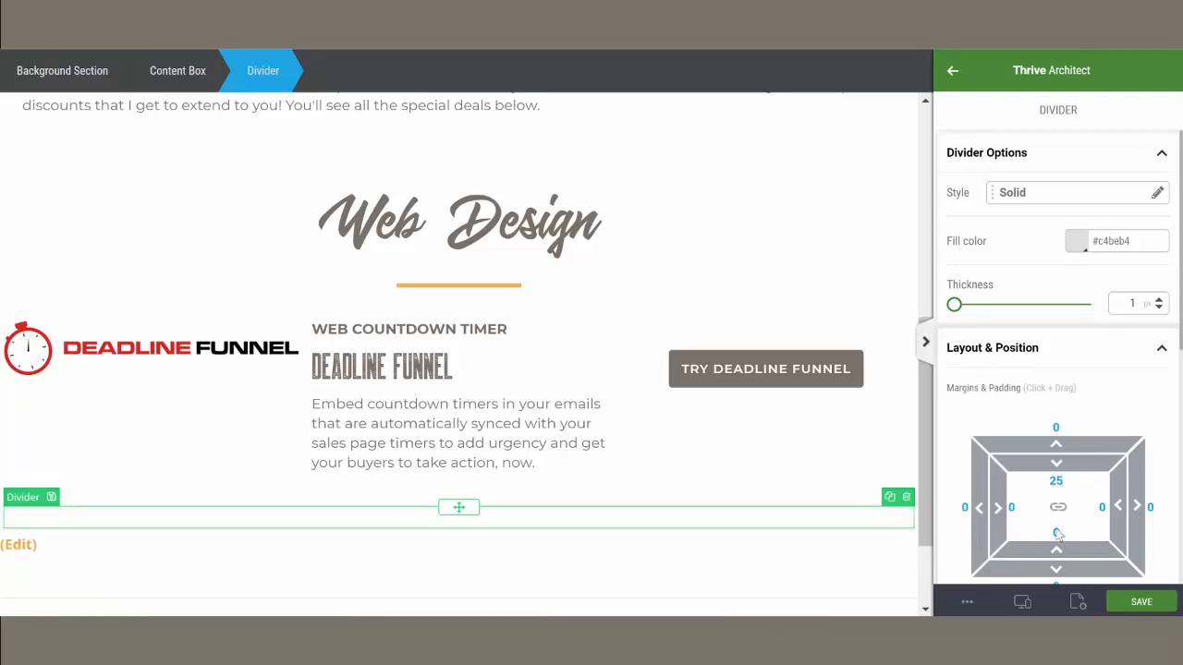
{"action": "type", "text": "25"}
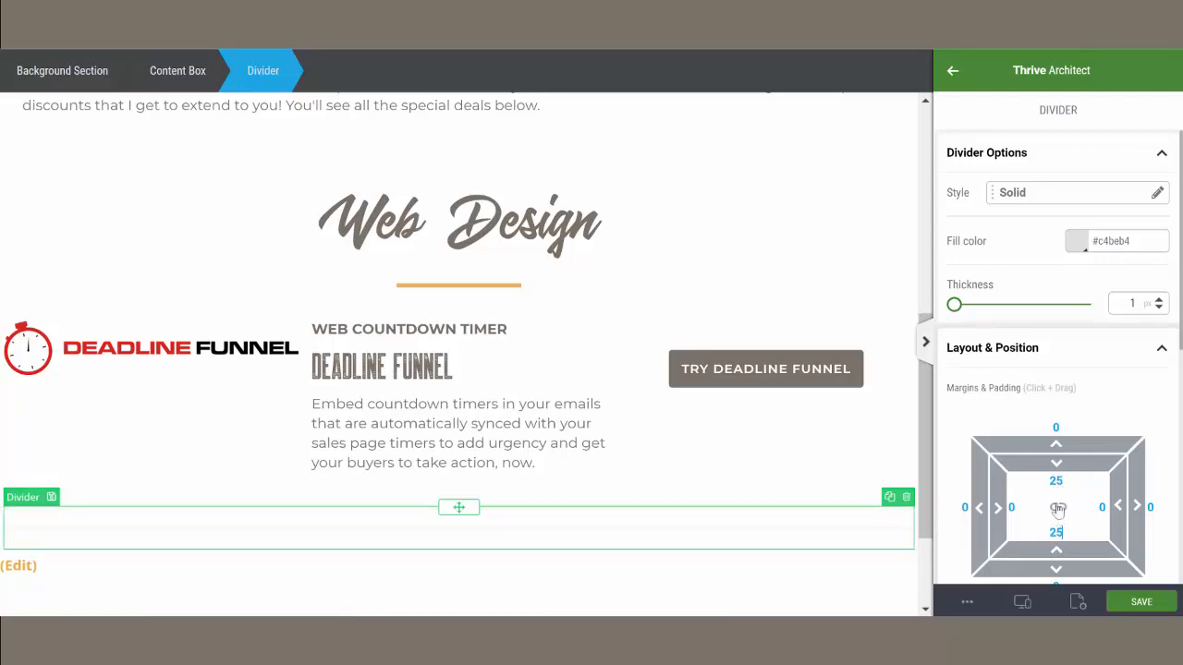
{"action": "left_click", "coordinate": [731, 235]}
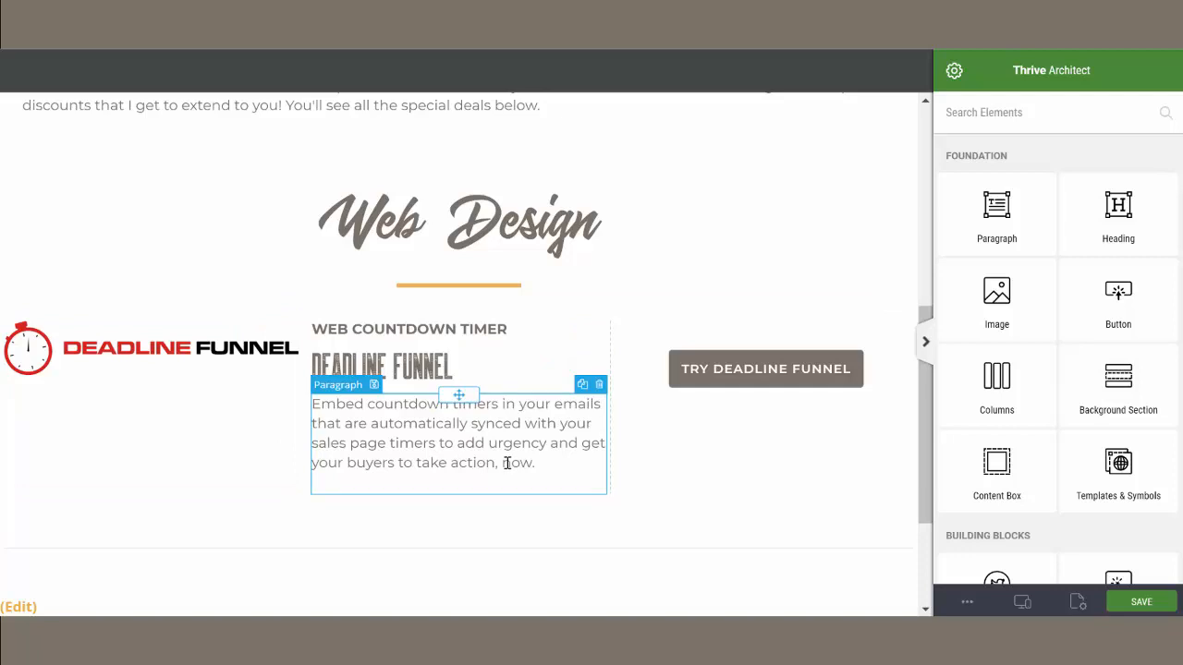
- Resize the Deadline Funnel logo image to 260 px and center it within its column
{"action": "left_click", "coordinate": [218, 366]}
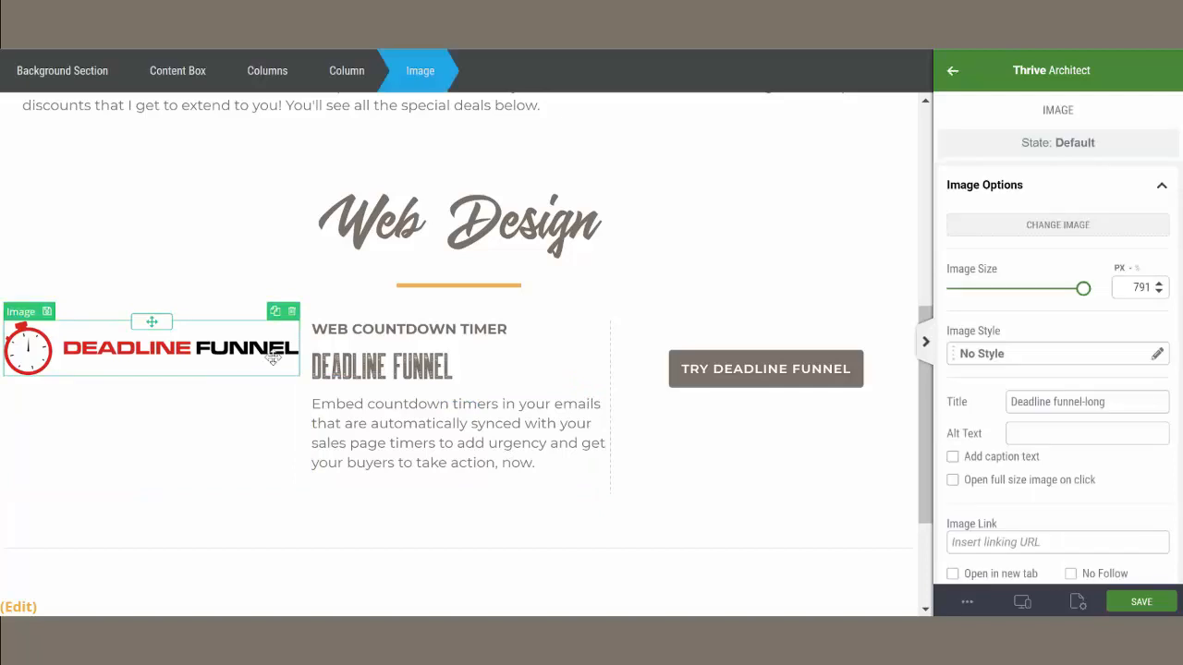
{"action": "double_click", "coordinate": [1142, 287]}
{"action": "type", "text": "240"}
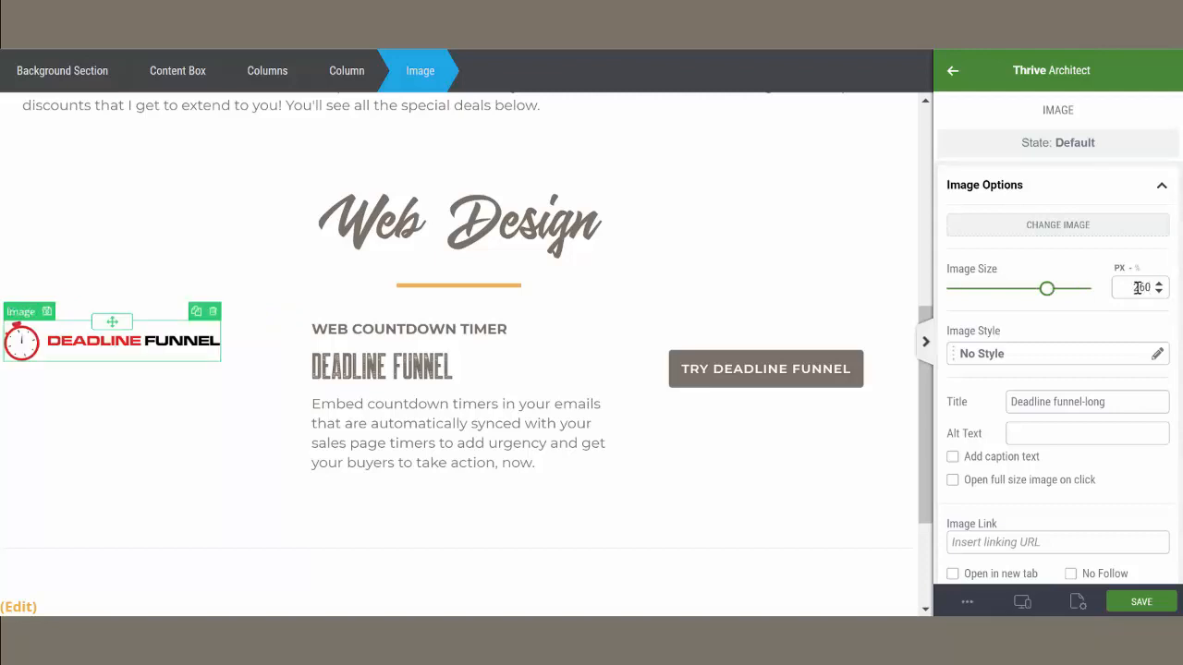
{"action": "scroll", "coordinate": [1115, 317], "scroll_direction": "down", "scroll_amount": 9}
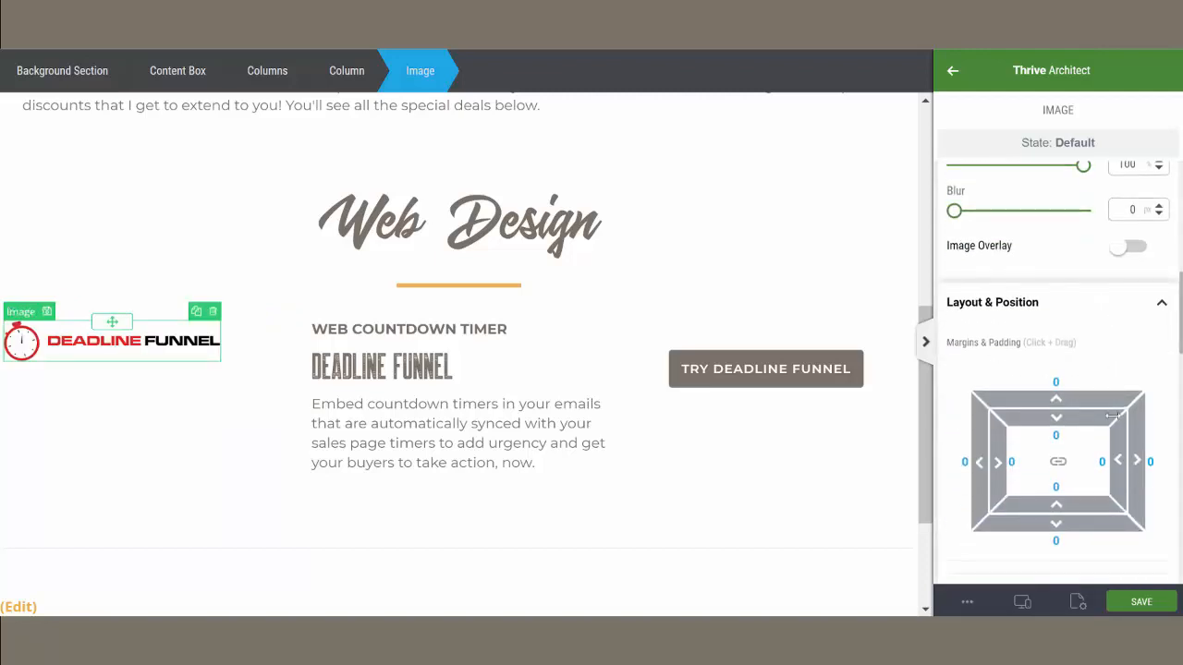
{"action": "left_click", "coordinate": [1129, 512]}
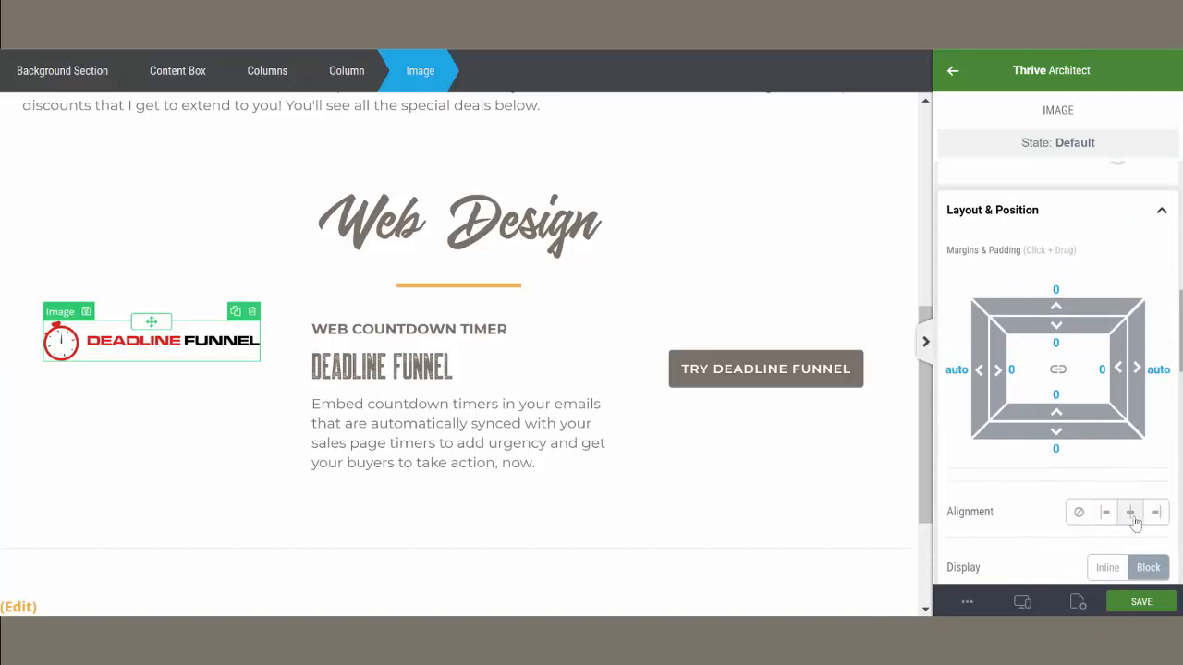
- Set the top margin of the "DEADLINE FUNNEL" heading to -10 to tighten the gap above it
{"action": "left_click", "coordinate": [387, 366]}
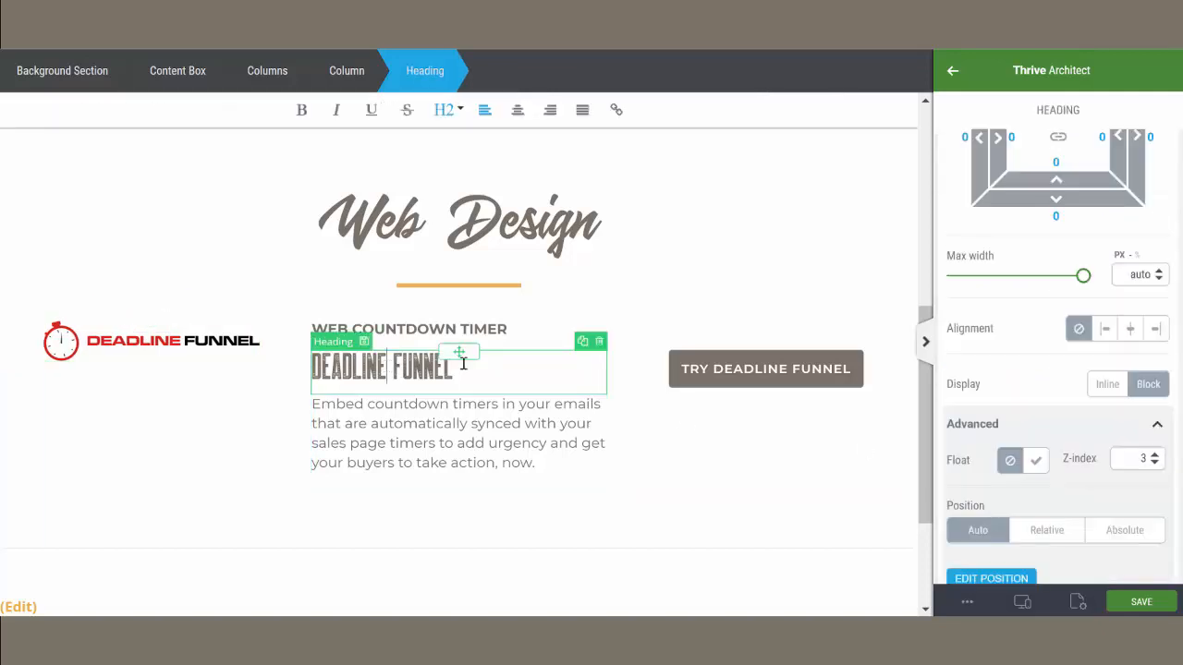
{"action": "left_click", "coordinate": [1028, 305]}
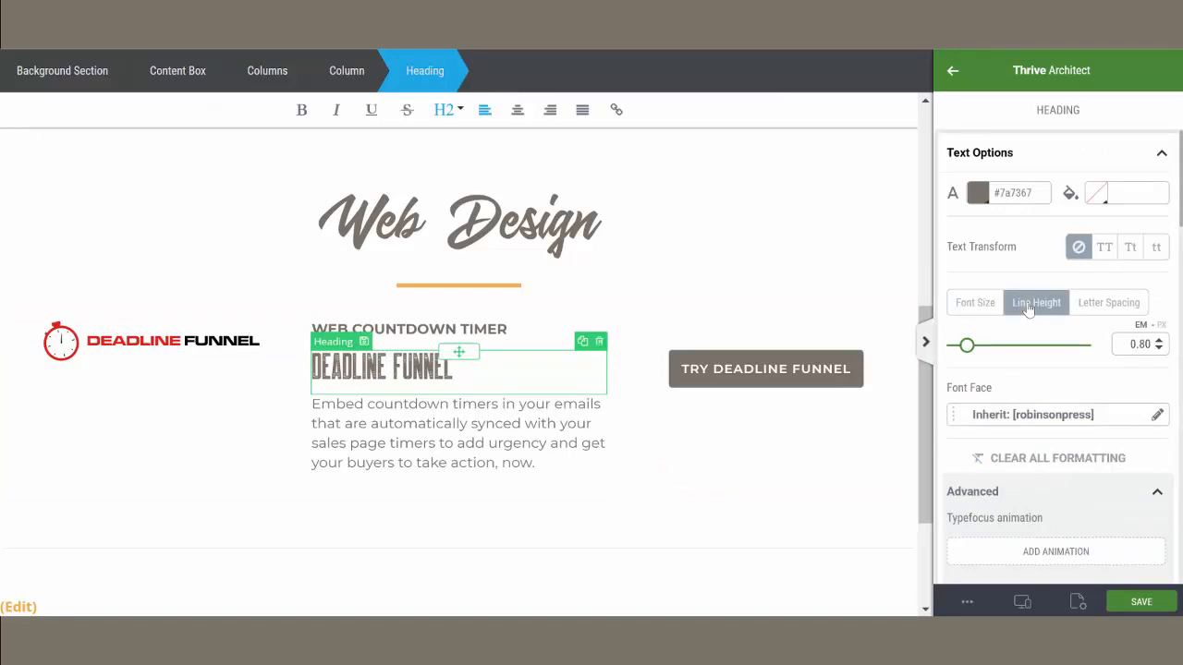
{"action": "scroll", "coordinate": [1028, 308], "scroll_direction": "down", "scroll_amount": 5}
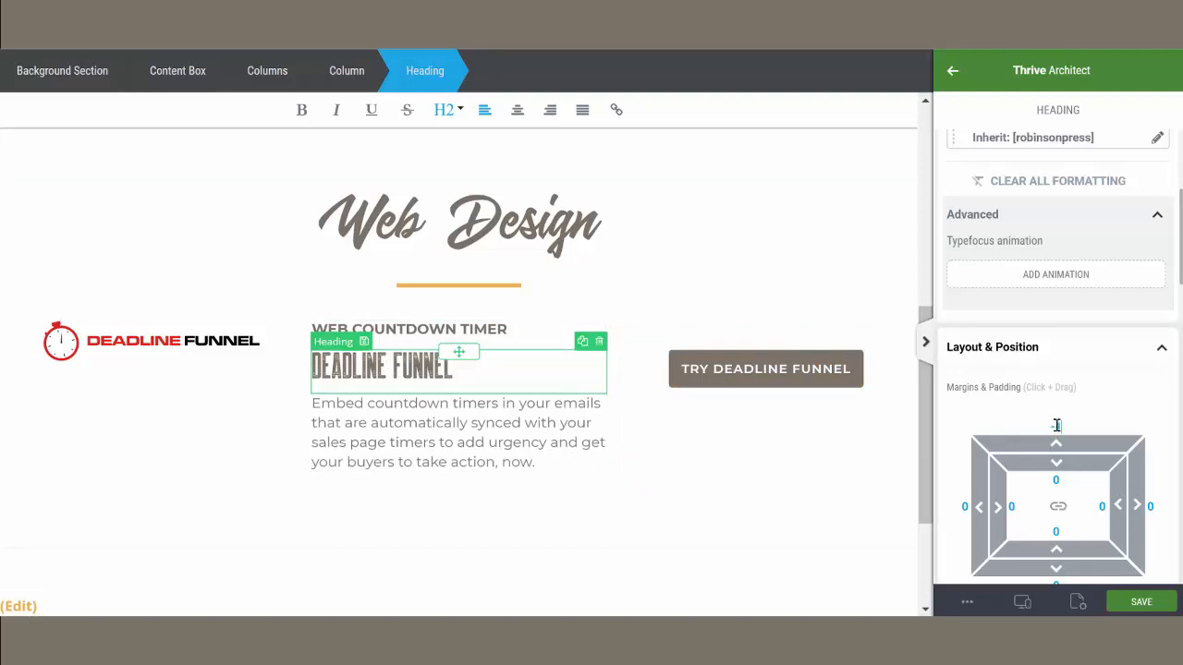
{"action": "left_click_drag", "start_coordinate": [1056, 425], "coordinate": [1058, 426]}
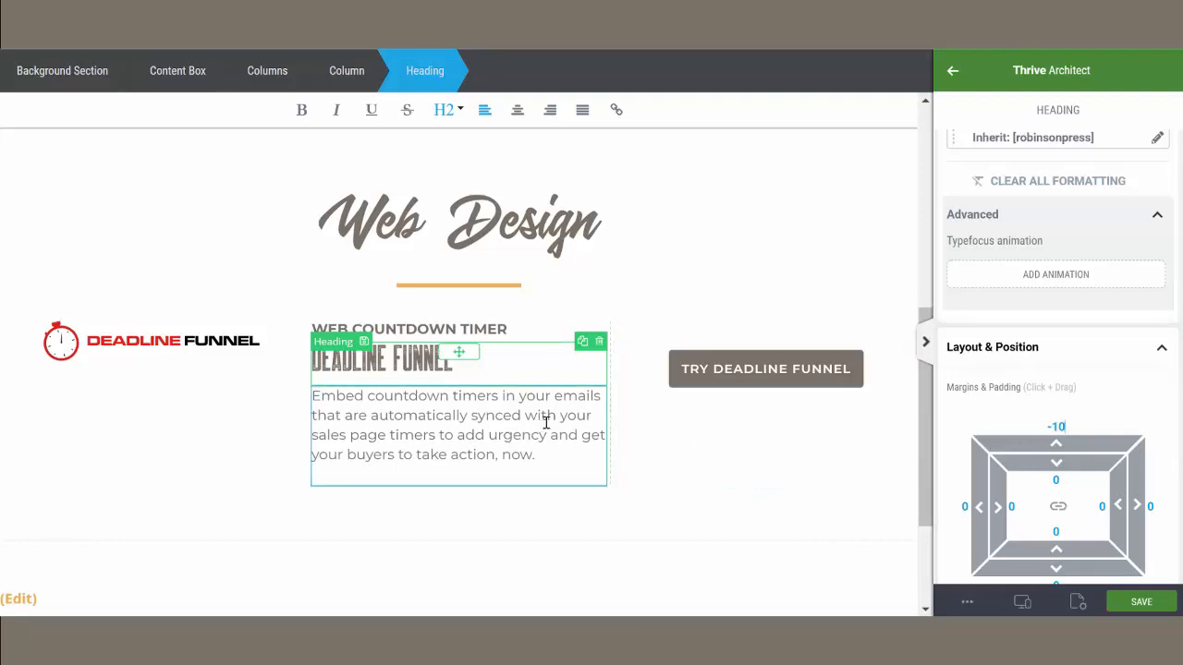
- Center the contents of the three-column row vertically
{"action": "left_click", "coordinate": [636, 320]}
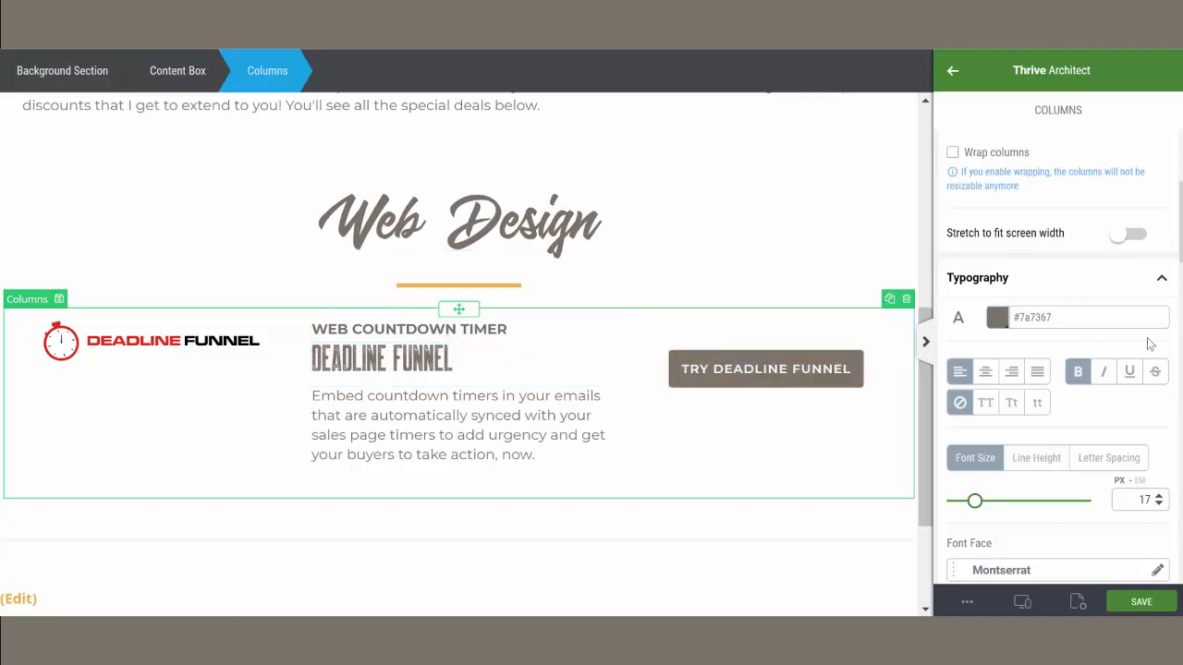
{"action": "scroll", "coordinate": [1146, 344], "scroll_direction": "up", "scroll_amount": 3}
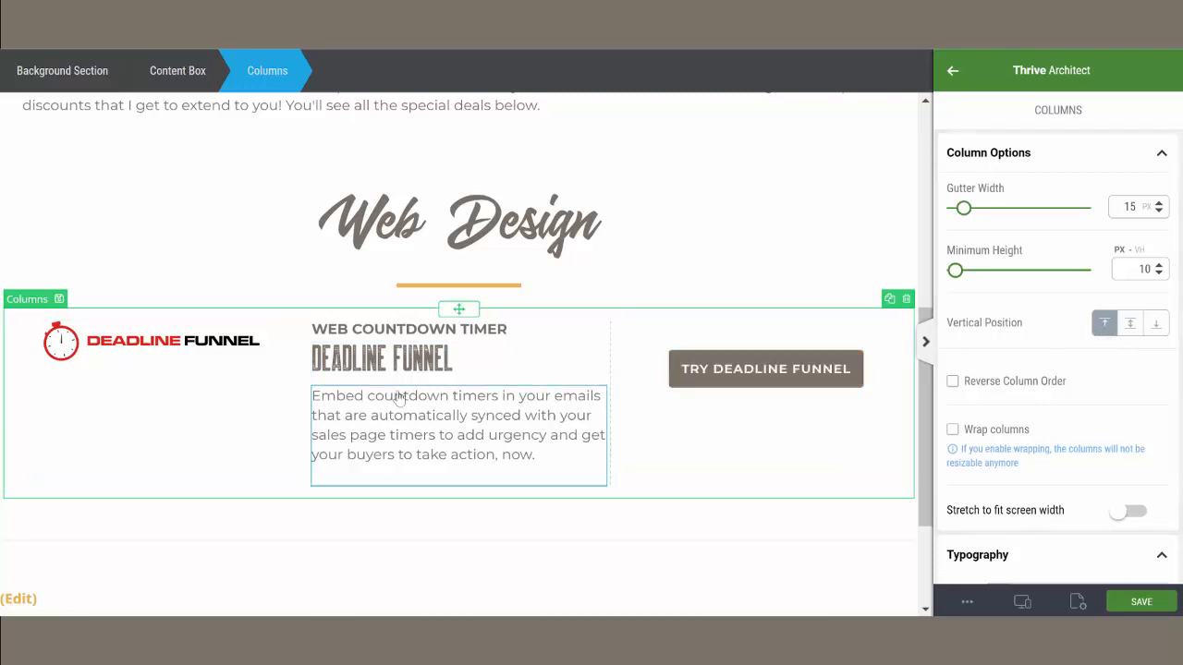
{"action": "left_click", "coordinate": [1131, 326]}
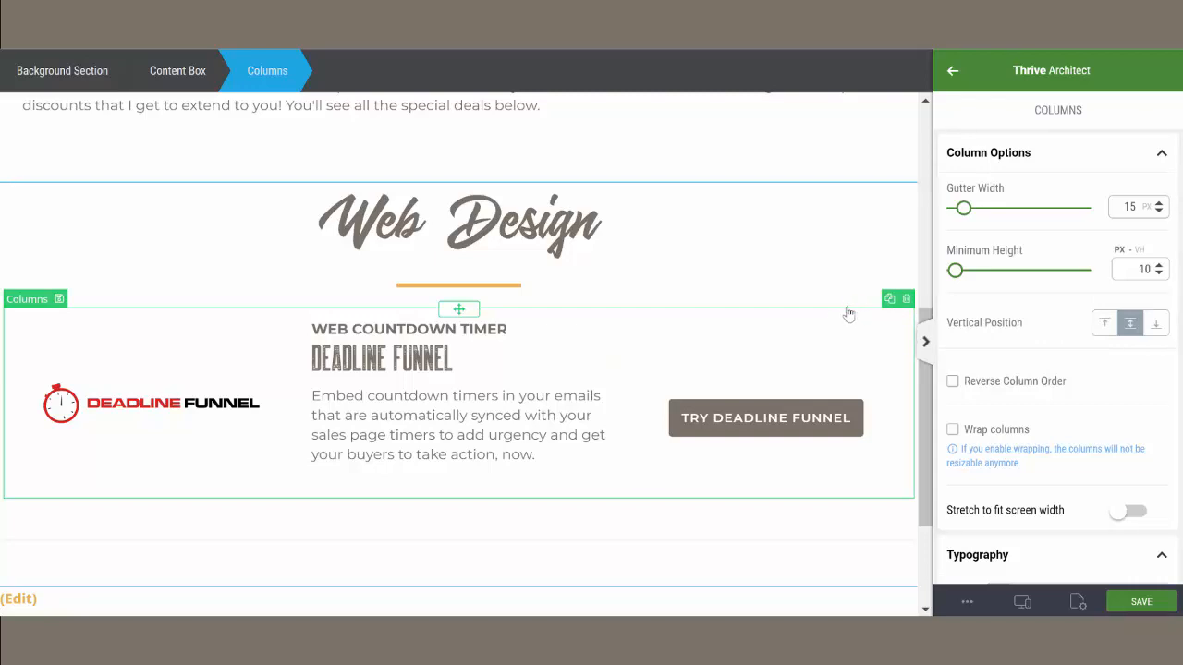
- Set the maximum width of the three-column row to 1000 px
{"action": "scroll", "coordinate": [1088, 305], "scroll_direction": "down", "scroll_amount": 4}
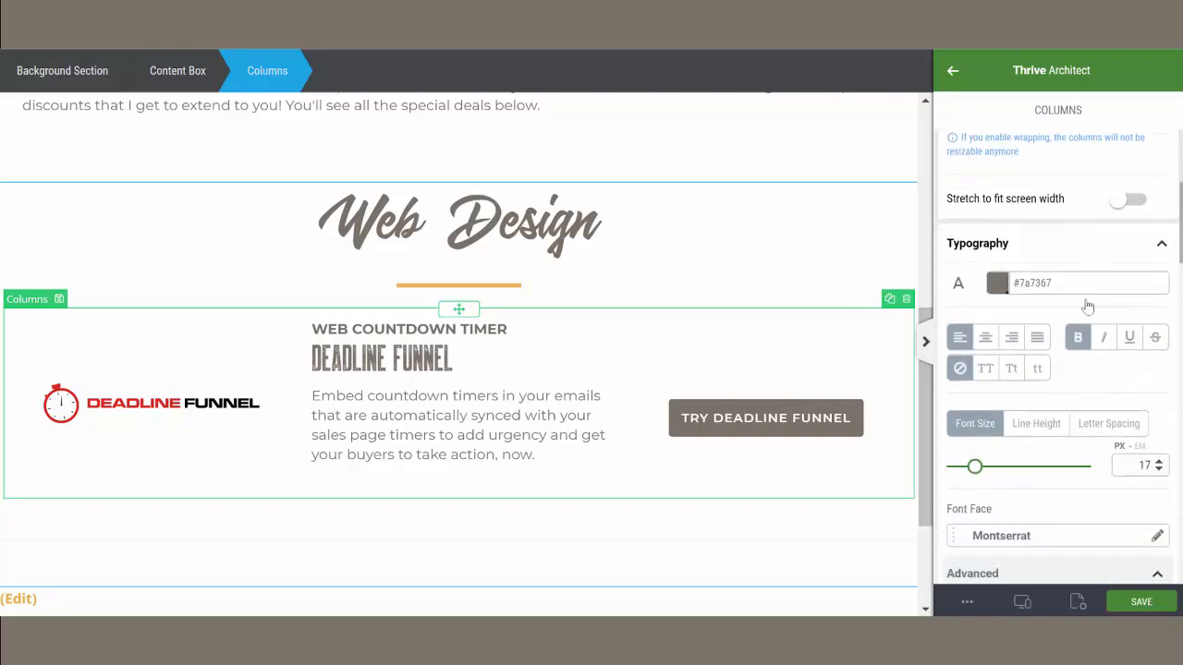
{"action": "scroll", "coordinate": [1088, 306], "scroll_direction": "down", "scroll_amount": 8}
{"action": "left_click", "coordinate": [1142, 387]}
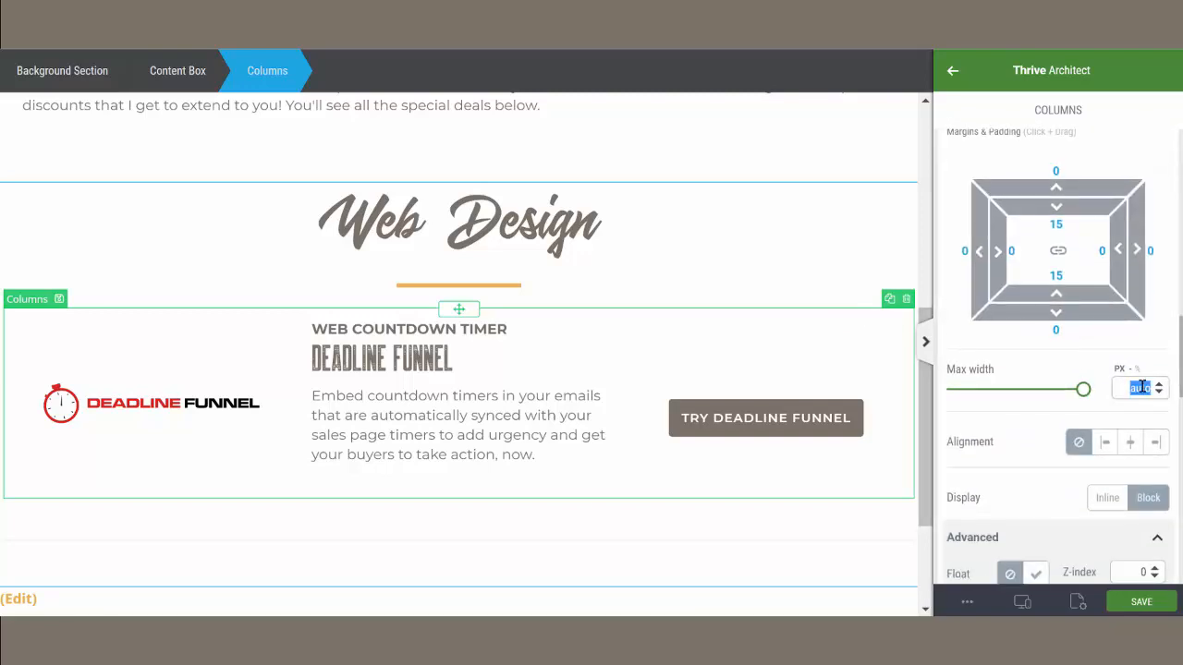
{"action": "type", "text": "1000"}
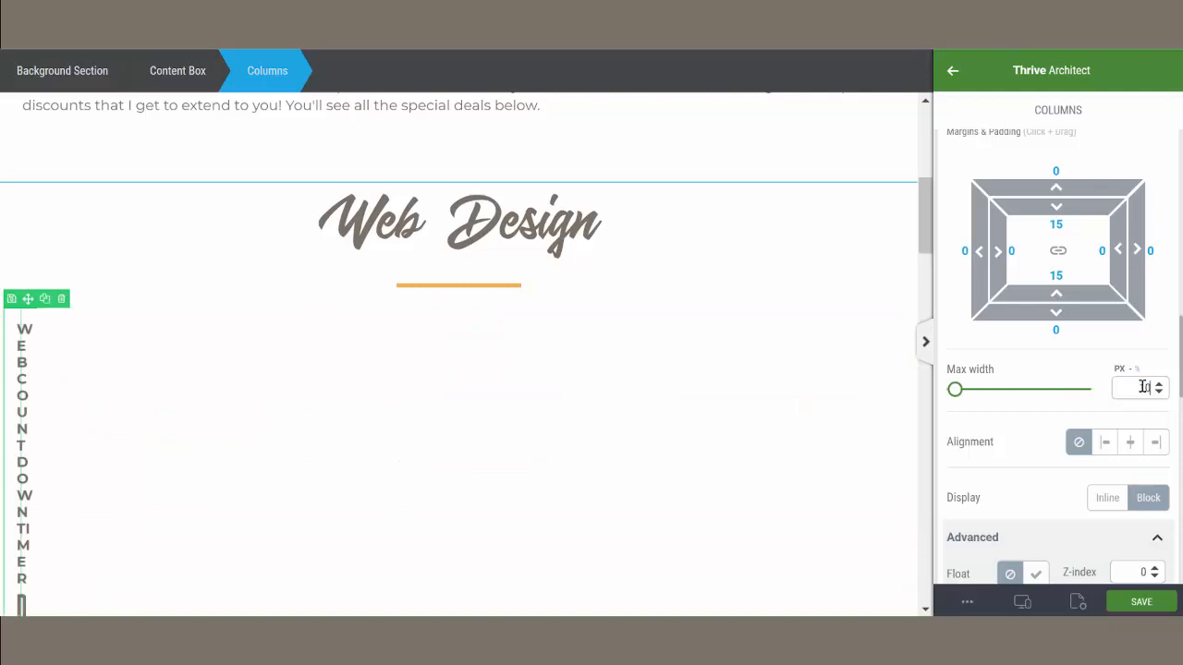
- Set the three-column row's maximum width to 1050 px and center it on the page
{"action": "left_click", "coordinate": [1131, 442]}
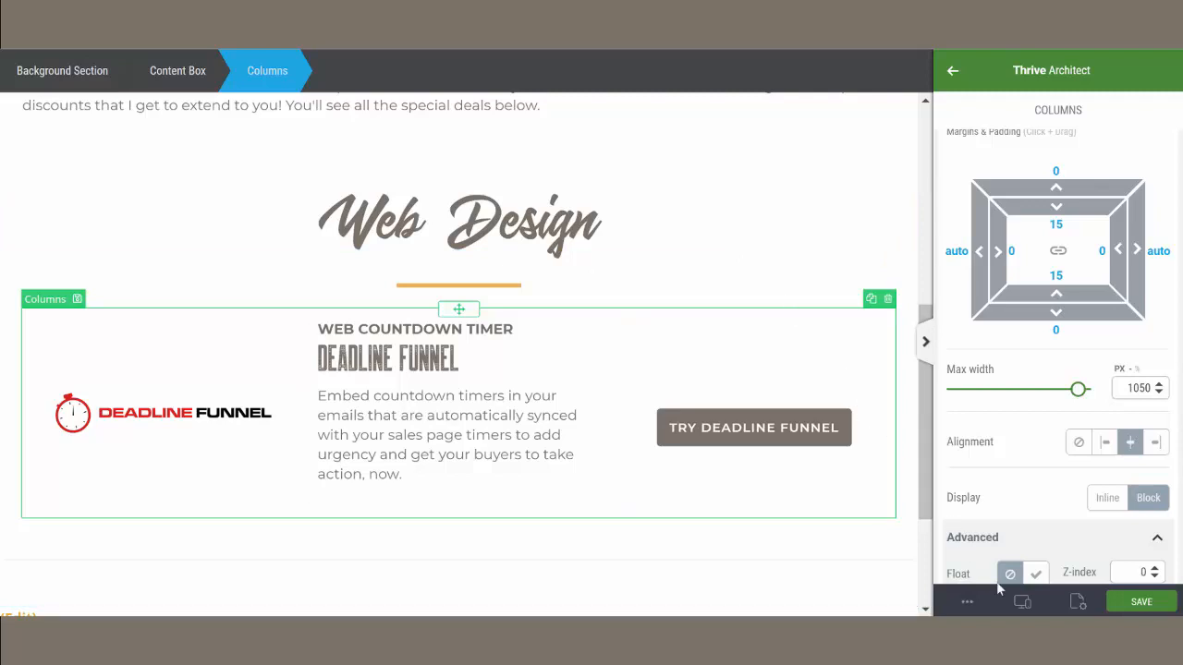
- In the tablet view, turn off column wrapping for the row, narrow its logo column and widen its text column
{"action": "mouse_move", "coordinate": [1022, 603]}
{"action": "left_click", "coordinate": [994, 534]}
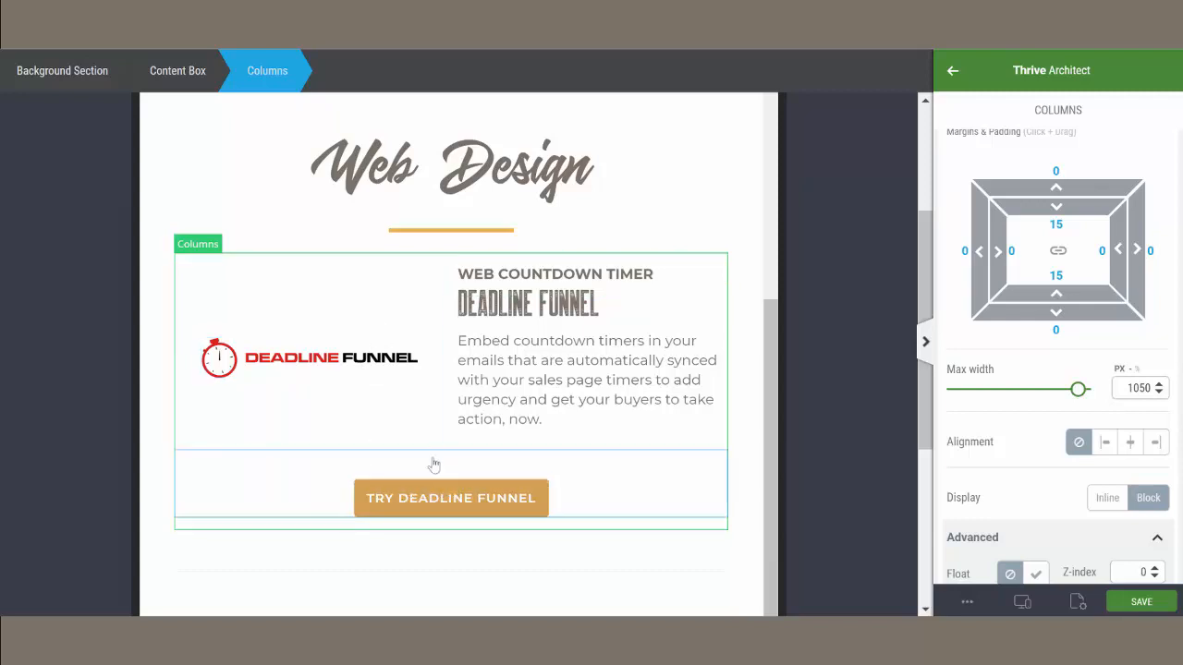
{"action": "scroll", "coordinate": [1020, 284], "scroll_direction": "up", "scroll_amount": 10}
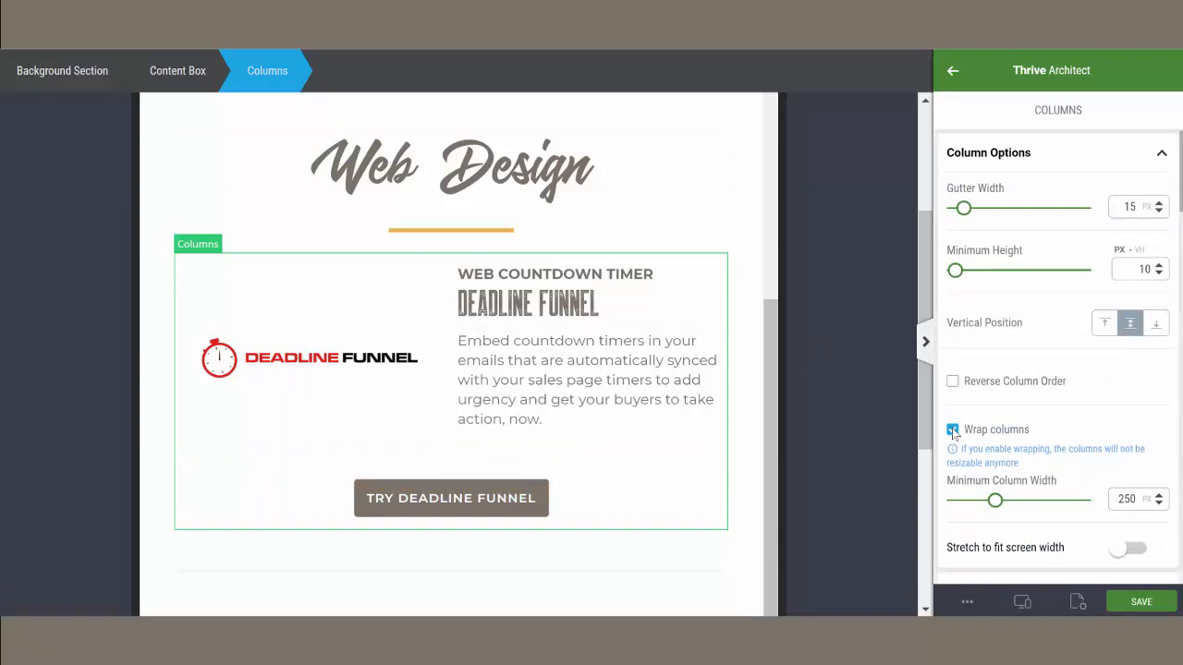
{"action": "left_click", "coordinate": [953, 430]}
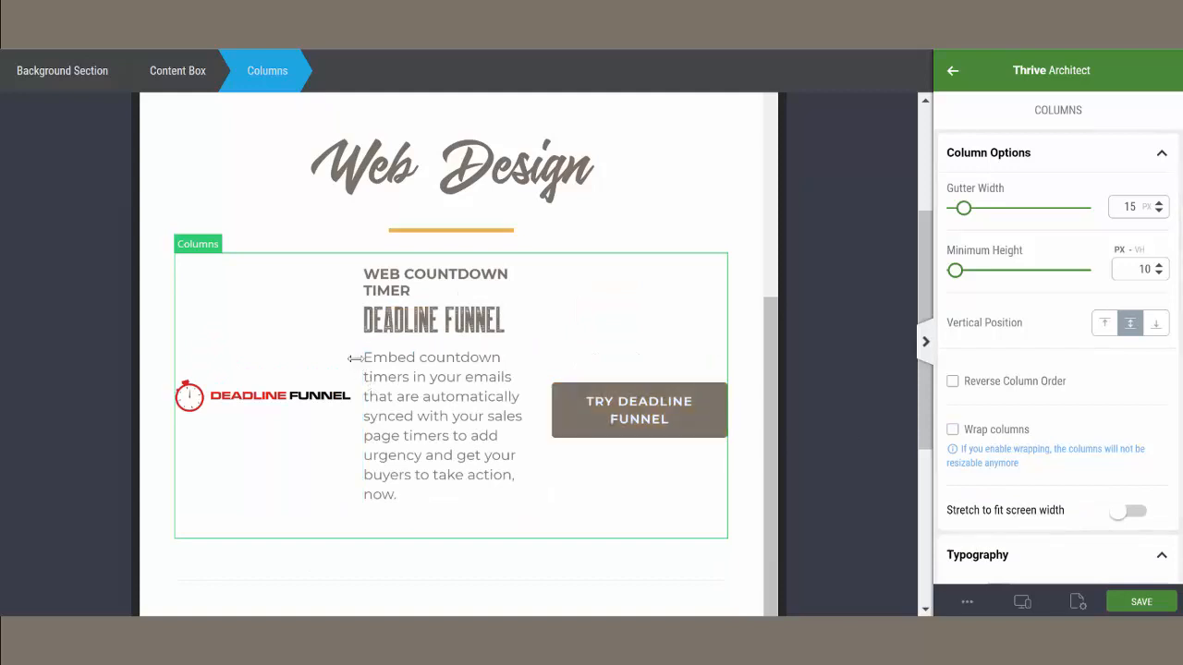
{"action": "left_click_drag", "start_coordinate": [353, 359], "coordinate": [330, 358]}
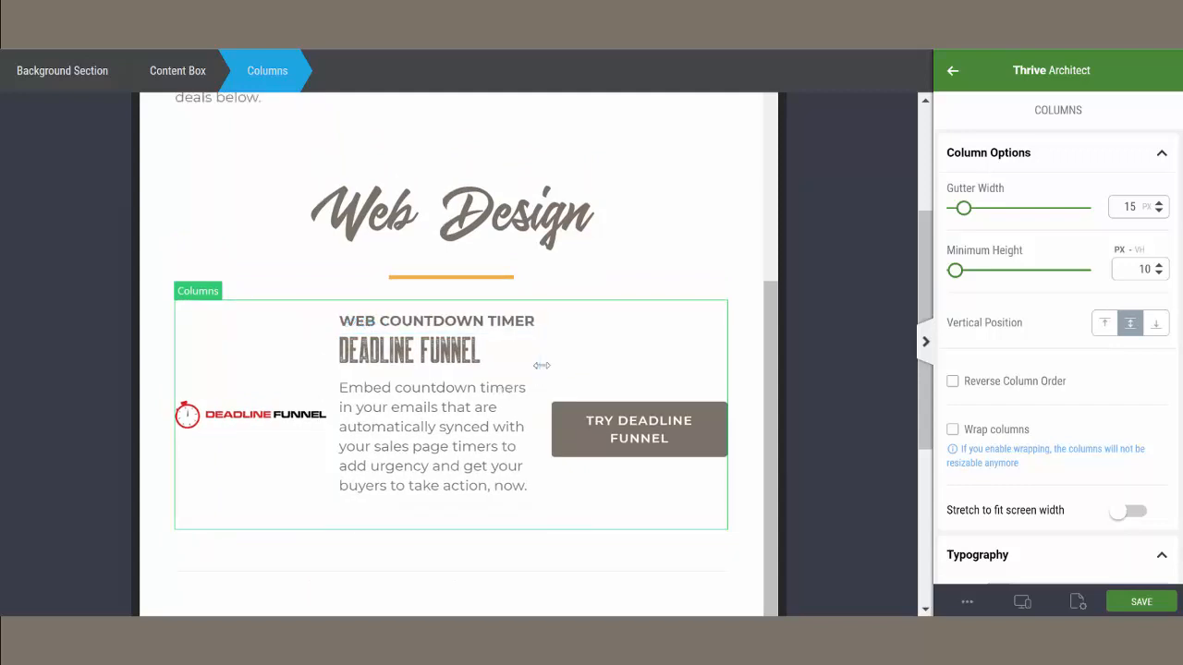
{"action": "left_click_drag", "start_coordinate": [545, 365], "coordinate": [566, 366]}
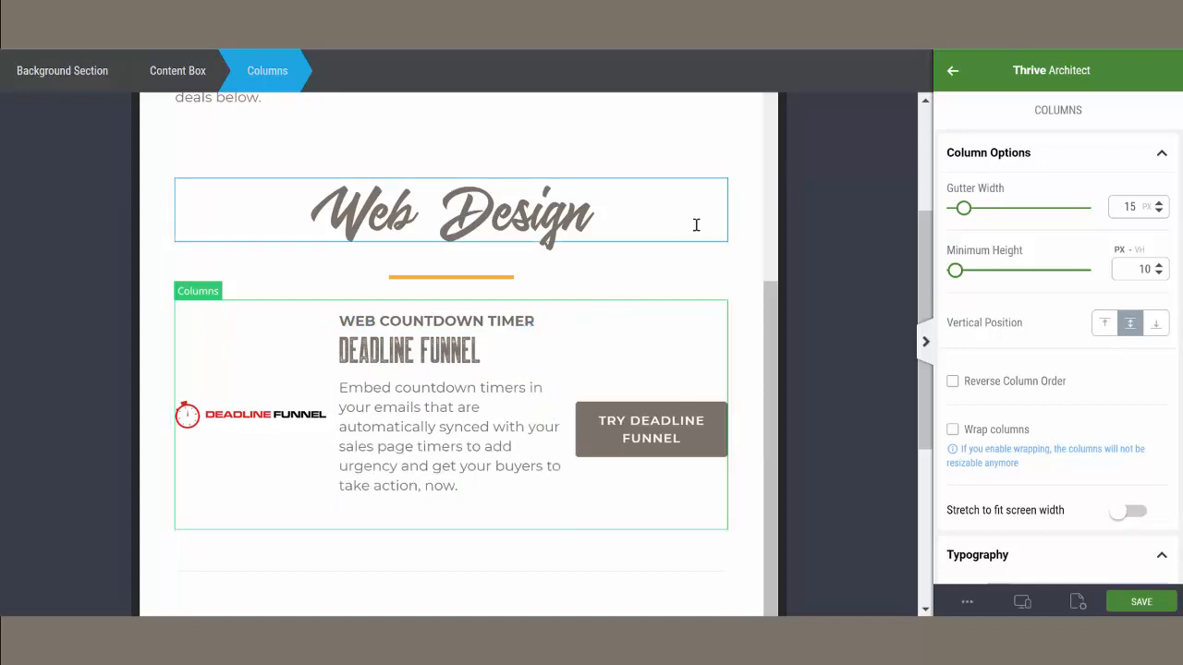
{"action": "scroll", "coordinate": [553, 450], "scroll_direction": "down", "scroll_amount": 1}
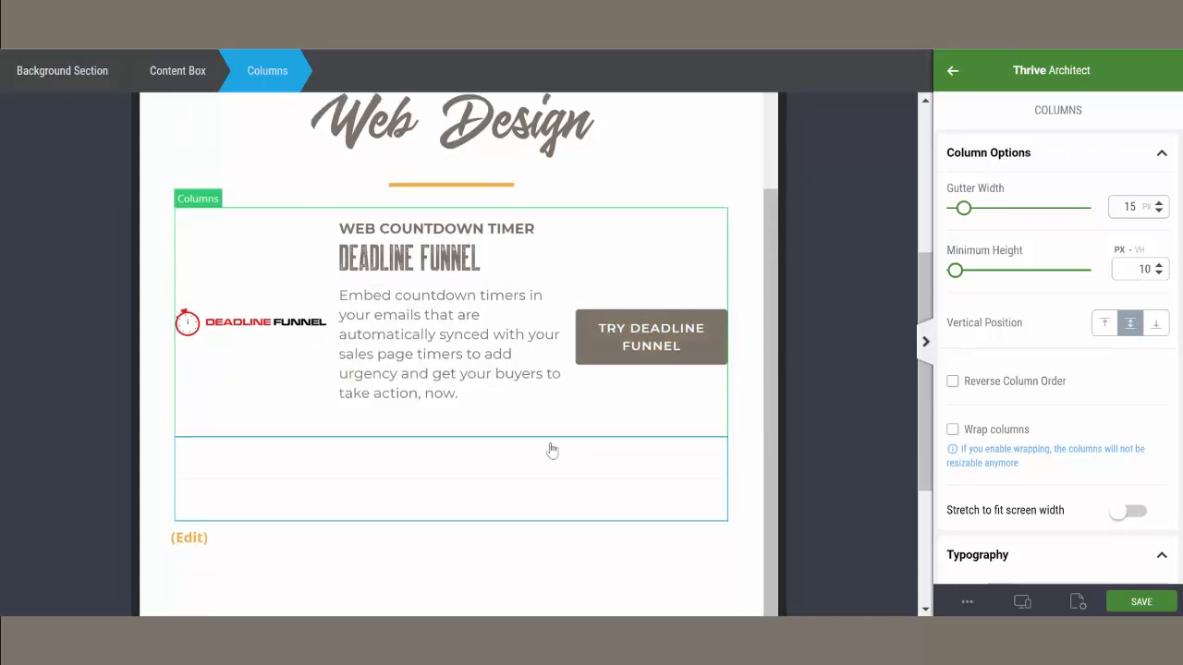
- In the mobile view, enable column wrapping for the Deadline Funnel row
{"action": "mouse_move", "coordinate": [1022, 602]}
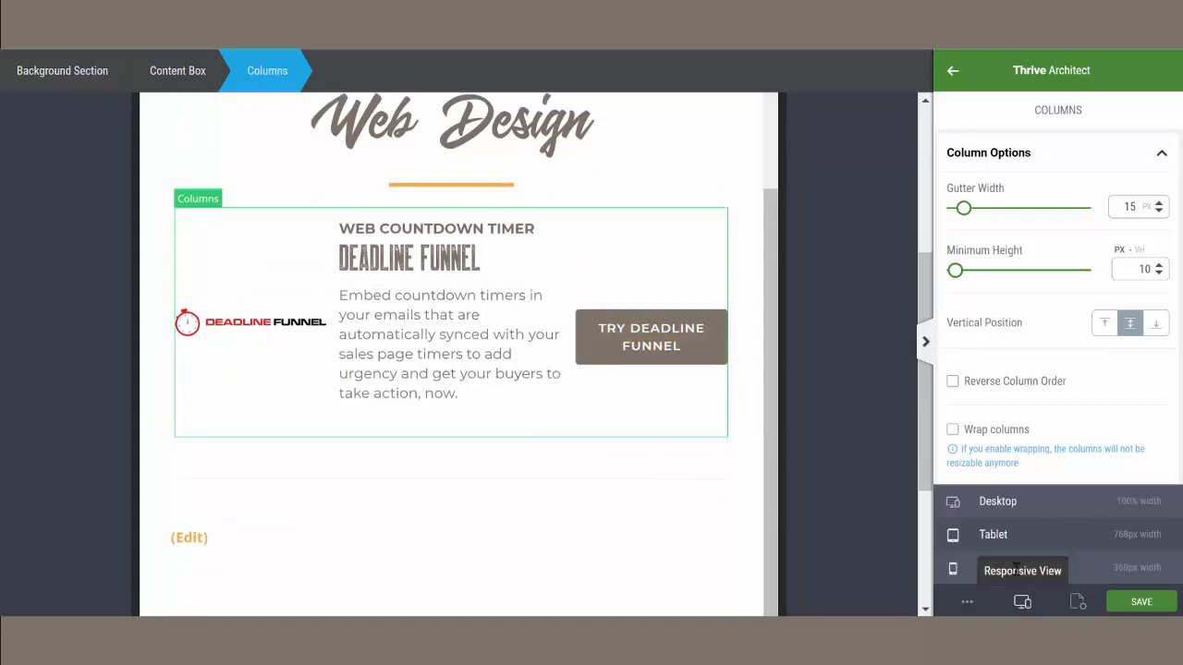
{"action": "left_click", "coordinate": [996, 567]}
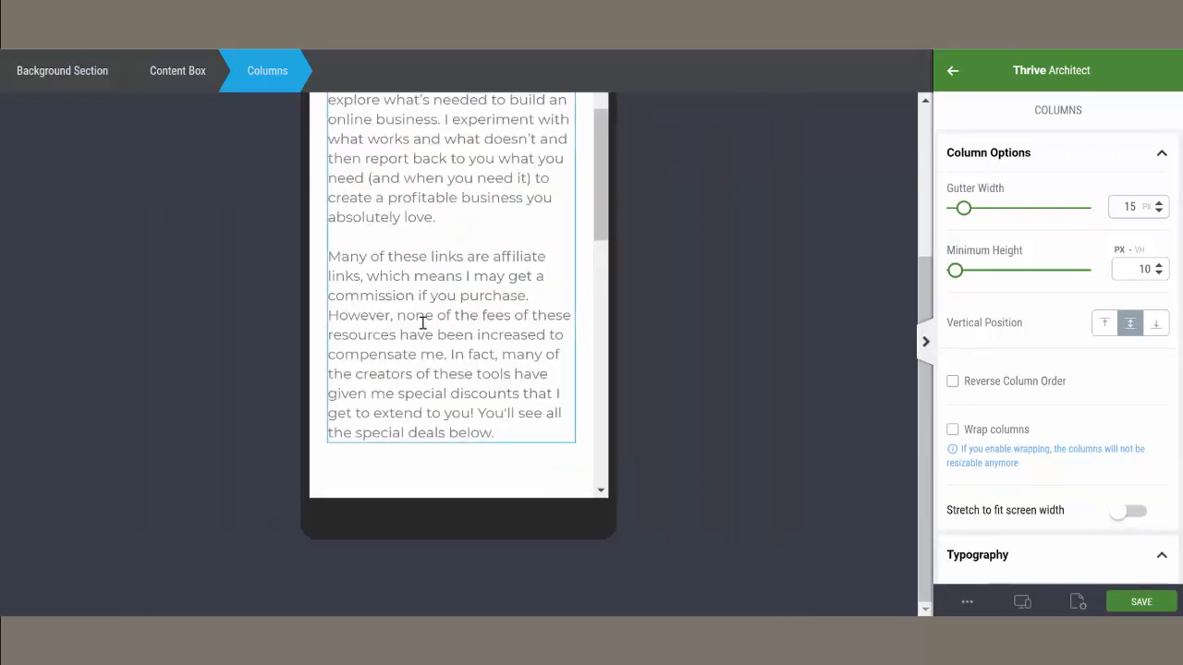
{"action": "scroll", "coordinate": [423, 322], "scroll_direction": "down", "scroll_amount": 1}
{"action": "scroll", "coordinate": [422, 322], "scroll_direction": "down", "scroll_amount": 5}
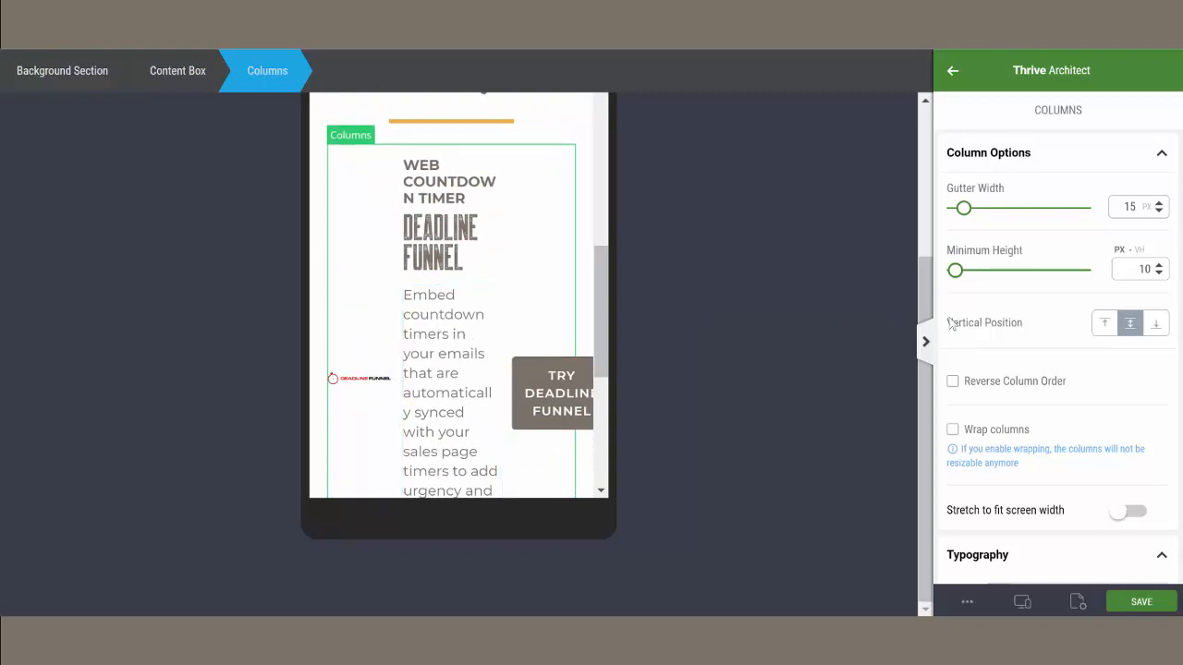
{"action": "left_click", "coordinate": [953, 431]}
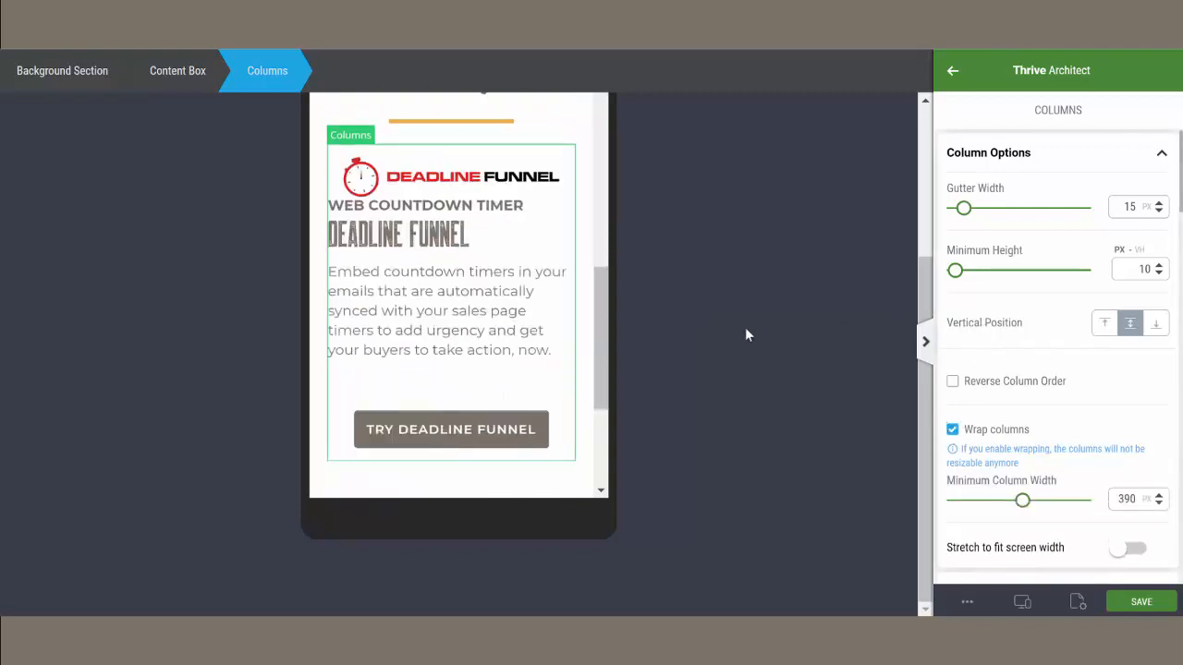
- In the mobile view, set the Deadline Funnel logo's bottom margin to 25 and left-align the image
{"action": "left_click", "coordinate": [497, 178]}
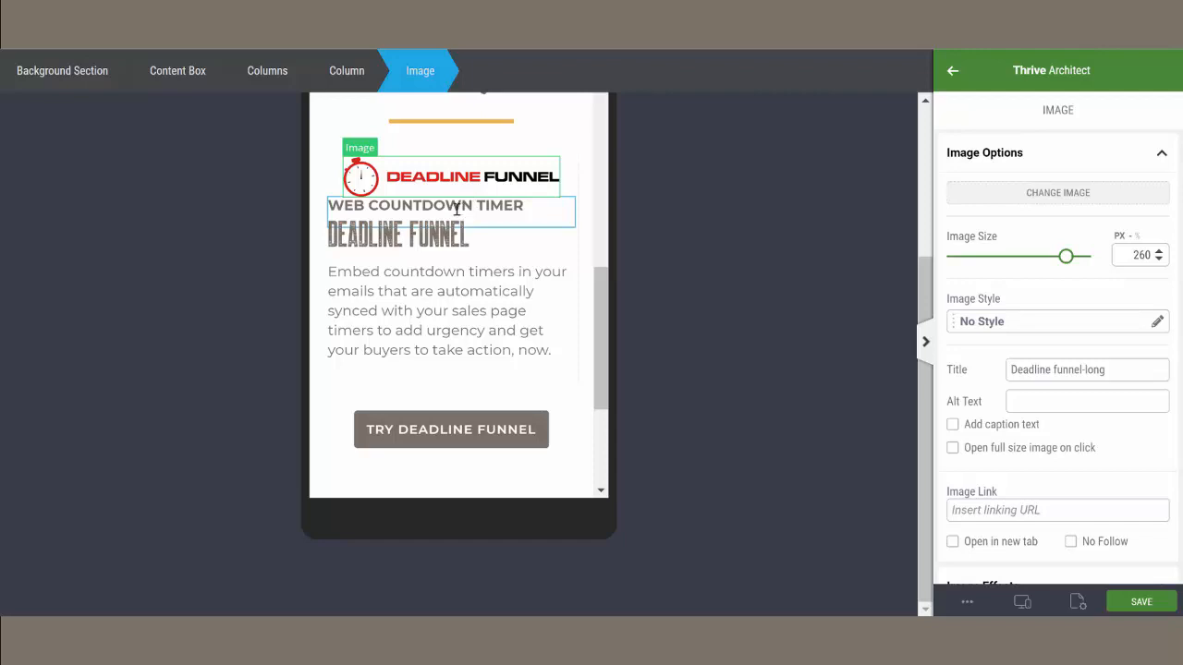
{"action": "scroll", "coordinate": [1056, 410], "scroll_direction": "down", "scroll_amount": 8}
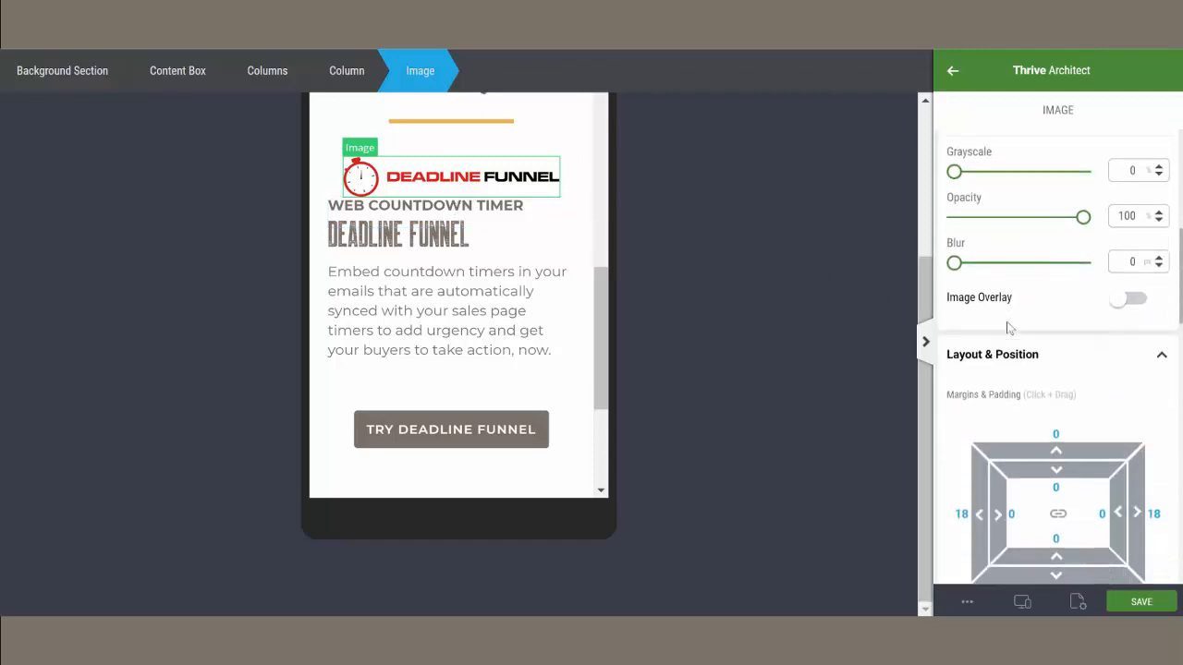
{"action": "type", "text": "23"}
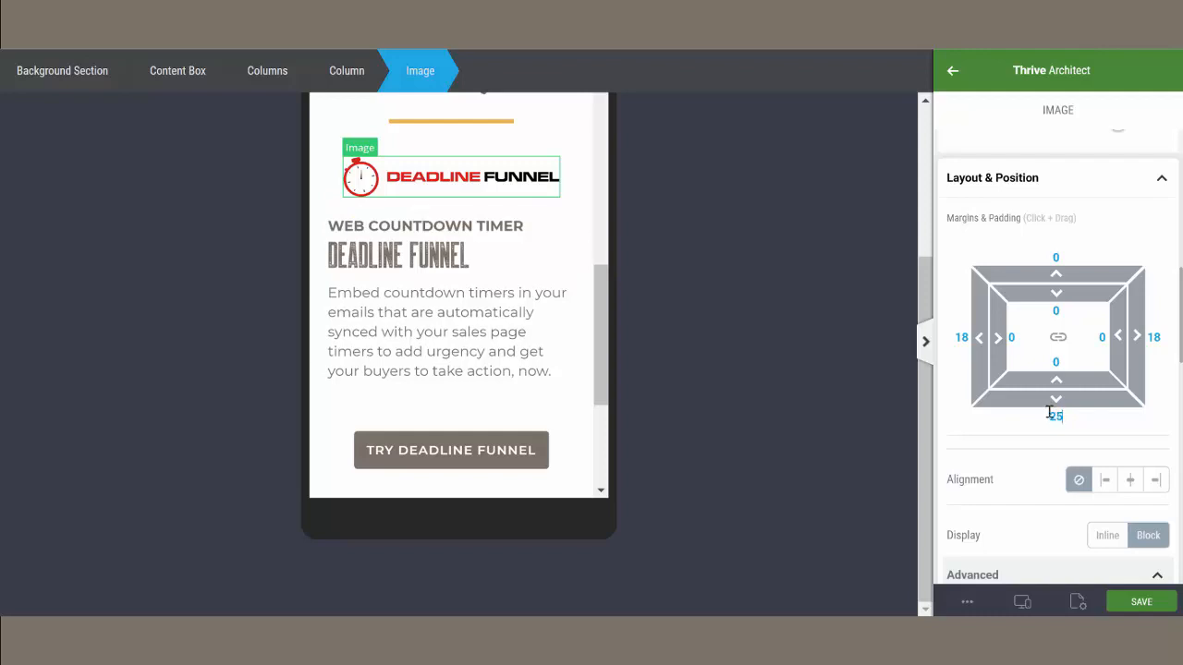
{"action": "left_click", "coordinate": [1106, 483]}
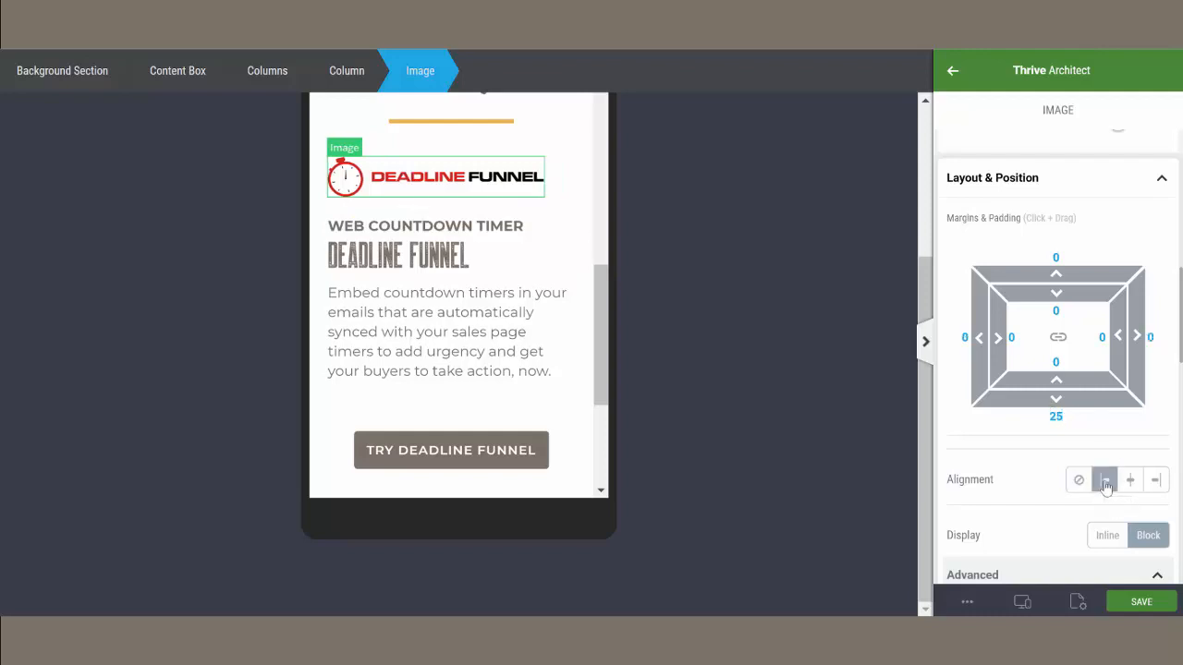
{"action": "scroll", "coordinate": [494, 308], "scroll_direction": "down", "scroll_amount": 1}
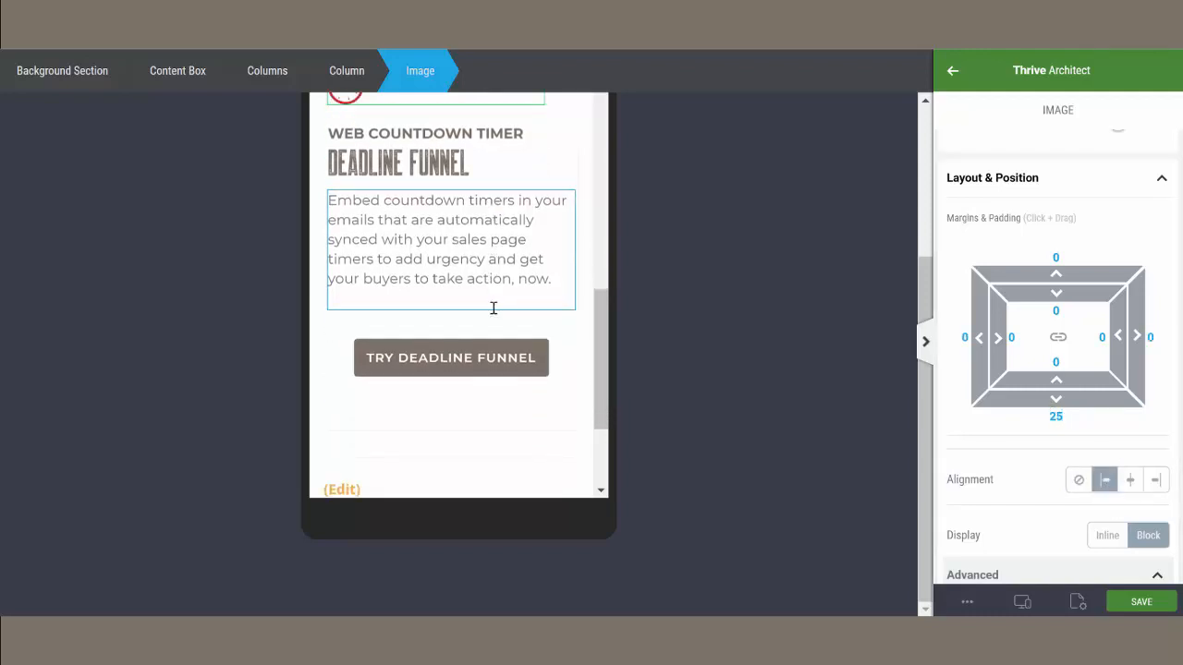
{"action": "scroll", "coordinate": [487, 309], "scroll_direction": "down", "scroll_amount": 1}
{"action": "scroll", "coordinate": [488, 315], "scroll_direction": "up", "scroll_amount": 3}
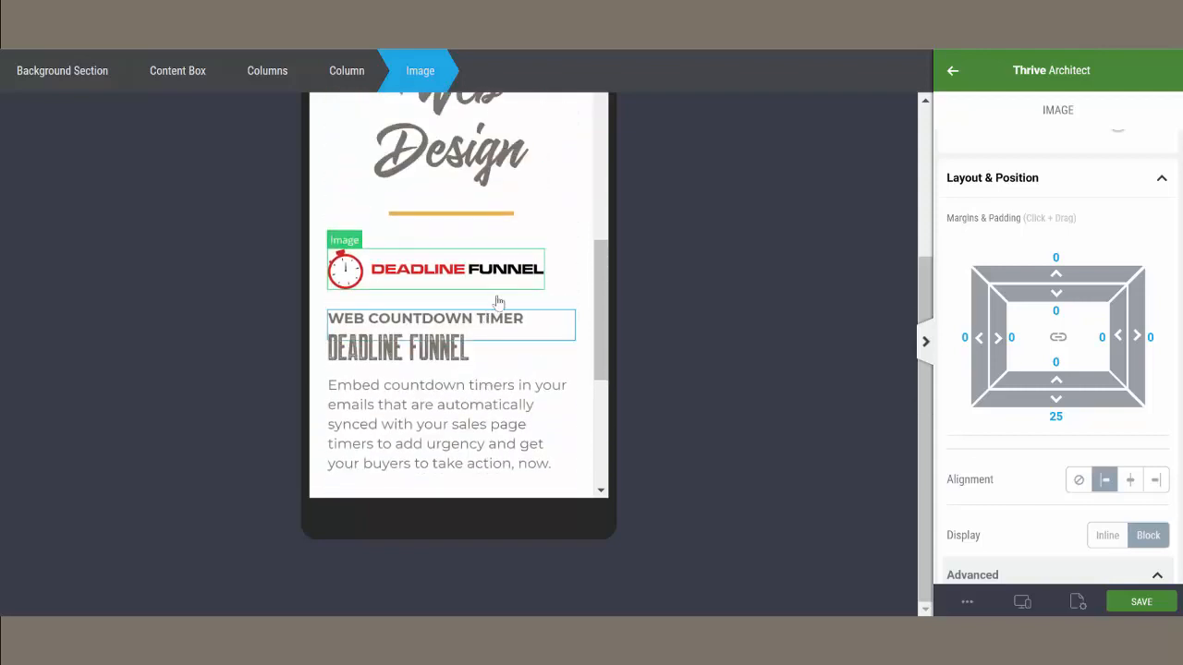
- Return to the desktop view and widen the button column until the "TRY DEADLINE FUNNEL" label fits on one line
{"action": "left_click", "coordinate": [1022, 602]}
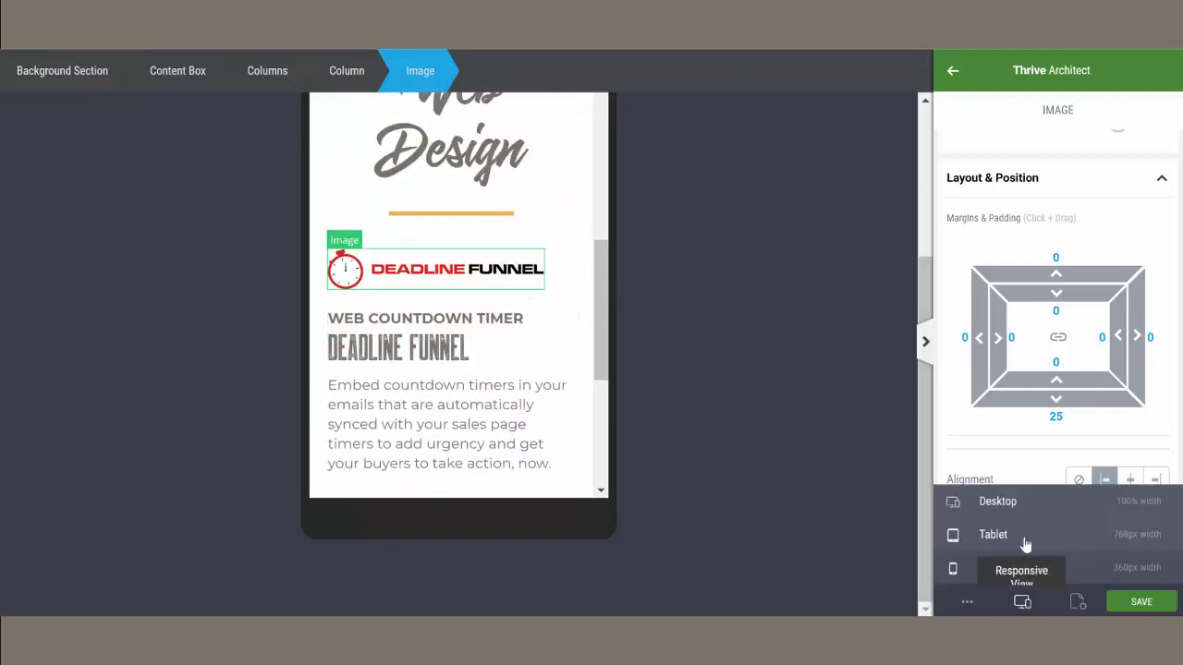
{"action": "left_click", "coordinate": [982, 502]}
{"action": "scroll", "coordinate": [613, 262], "scroll_direction": "down", "scroll_amount": 1}
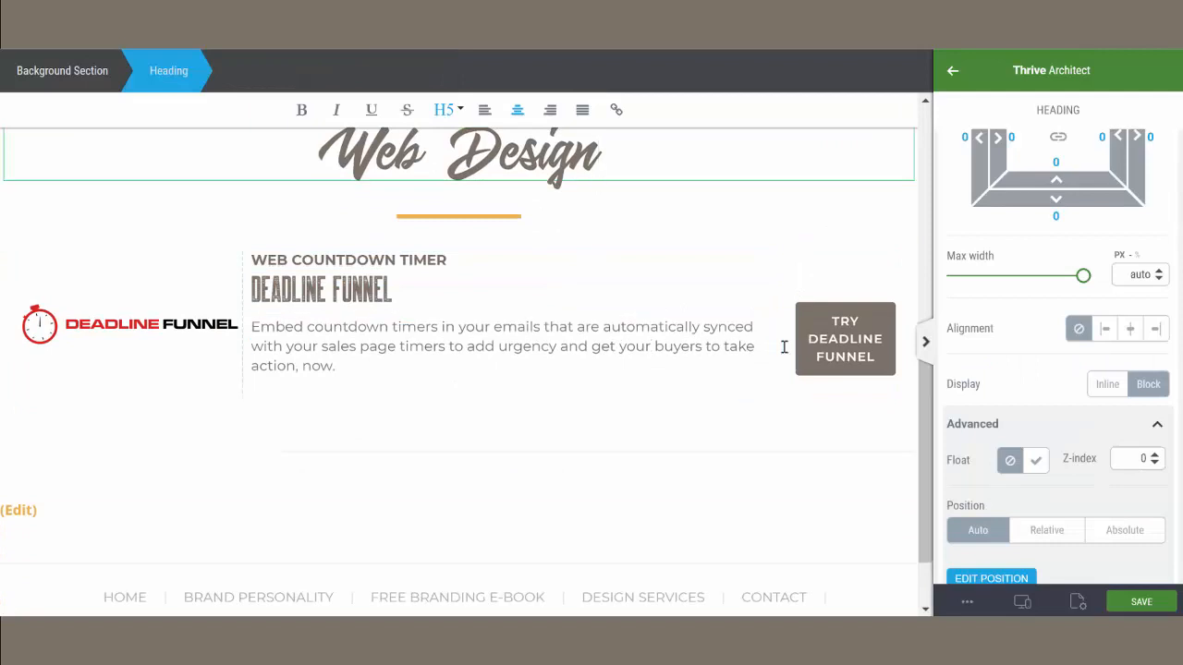
{"action": "left_click_drag", "start_coordinate": [782, 345], "coordinate": [674, 346]}
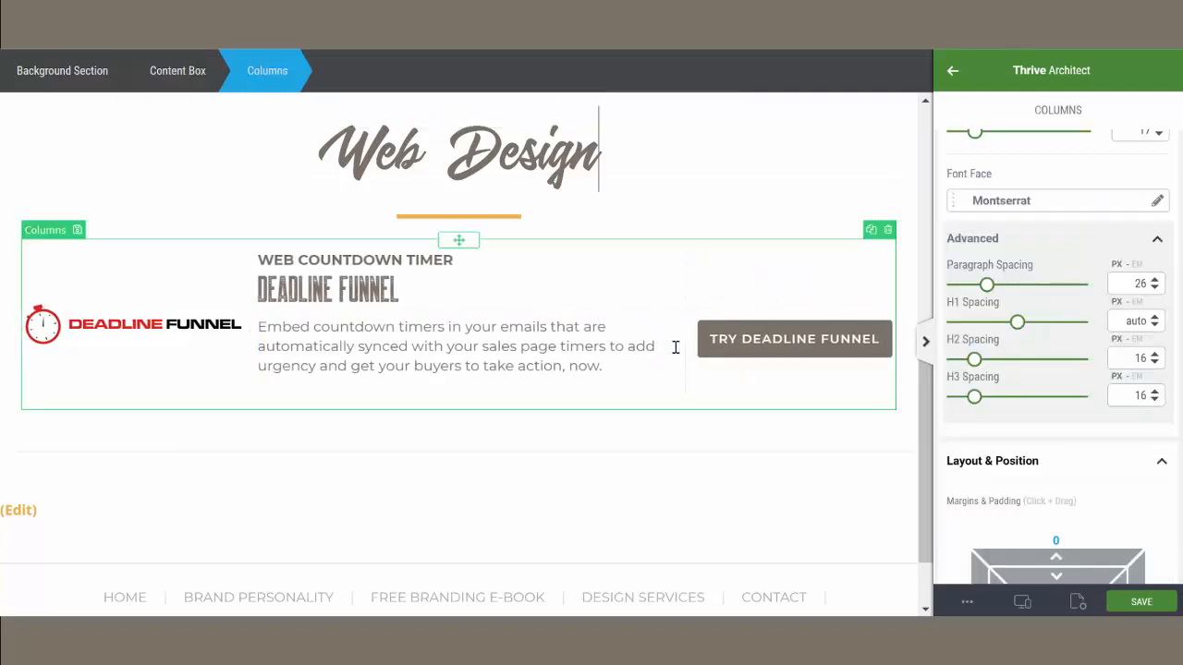
- Save the page and review its layout in the browser preview down through the Web Design section
{"action": "left_click", "coordinate": [1146, 603]}
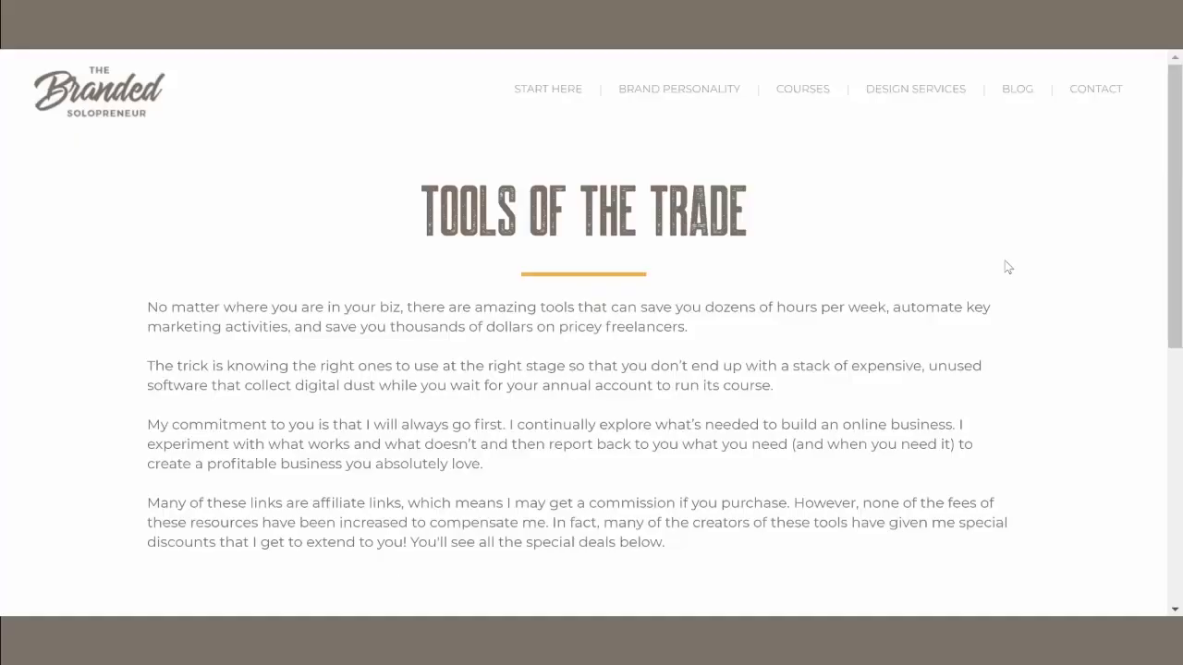
{"action": "scroll", "coordinate": [1008, 267], "scroll_direction": "down", "scroll_amount": 1}
{"action": "scroll", "coordinate": [1008, 267], "scroll_direction": "down", "scroll_amount": 4}
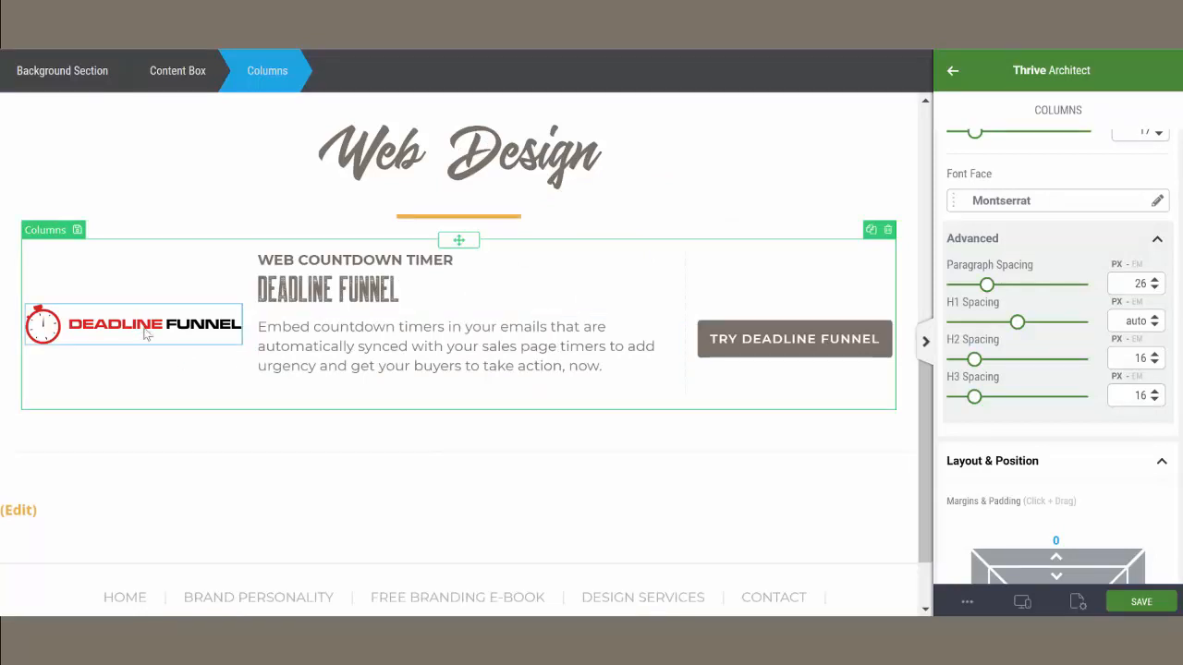
- In the desktop view, left-align the Deadline Funnel logo and set its right padding to 10
{"action": "left_click", "coordinate": [145, 335]}
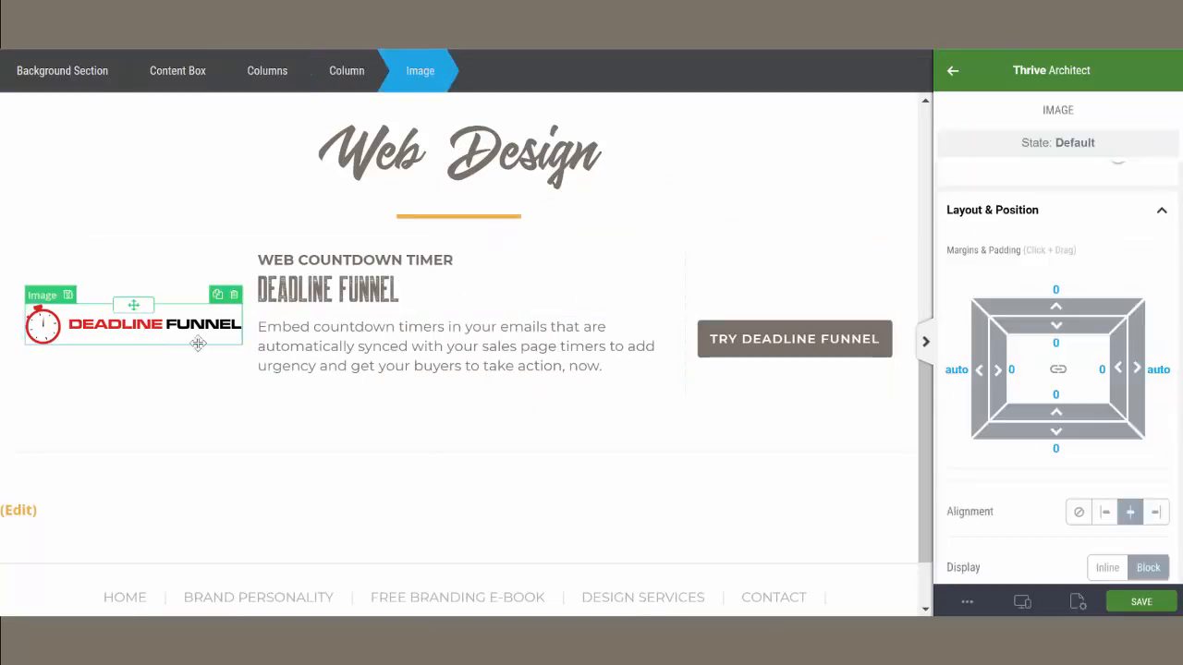
{"action": "left_click", "coordinate": [1105, 514]}
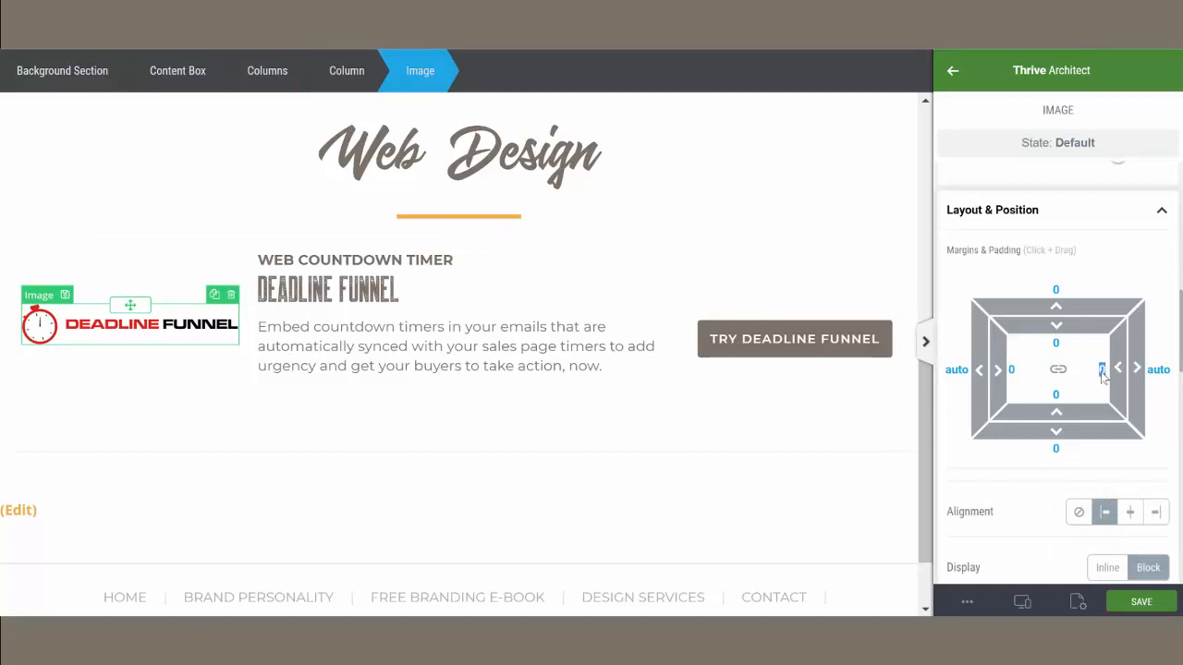
{"action": "type", "text": "10"}
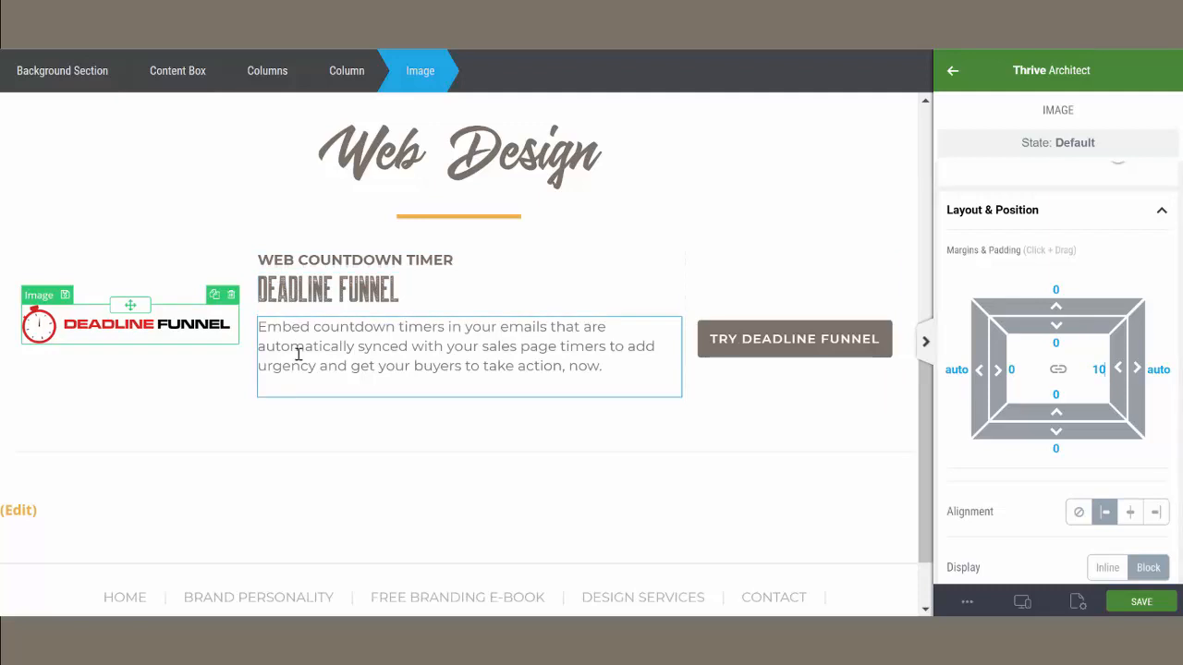
- Duplicate the content box that holds the Deadline Funnel row and its divider
{"action": "left_click", "coordinate": [579, 429]}
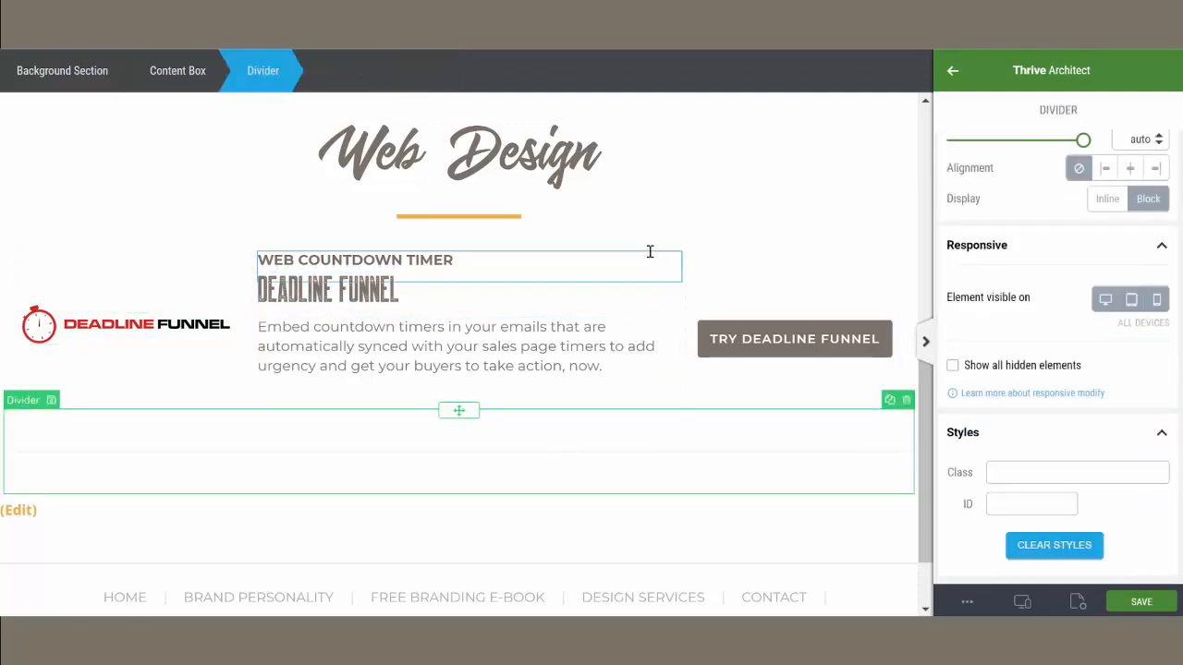
{"action": "left_click", "coordinate": [652, 255]}
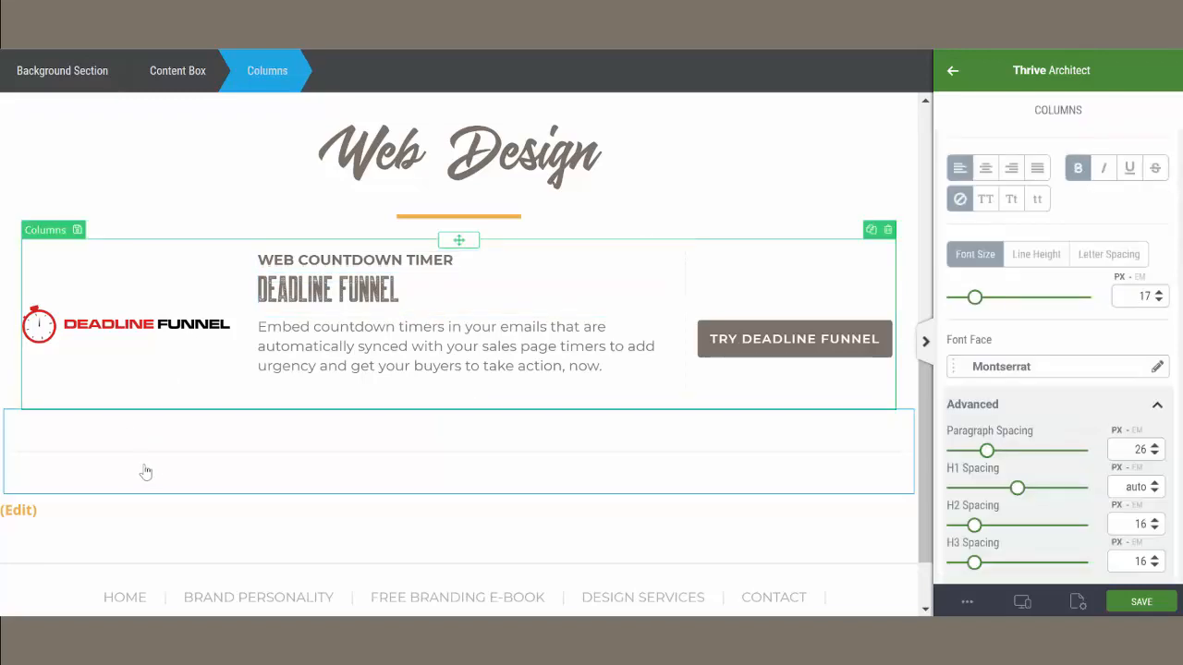
{"action": "left_click", "coordinate": [171, 83]}
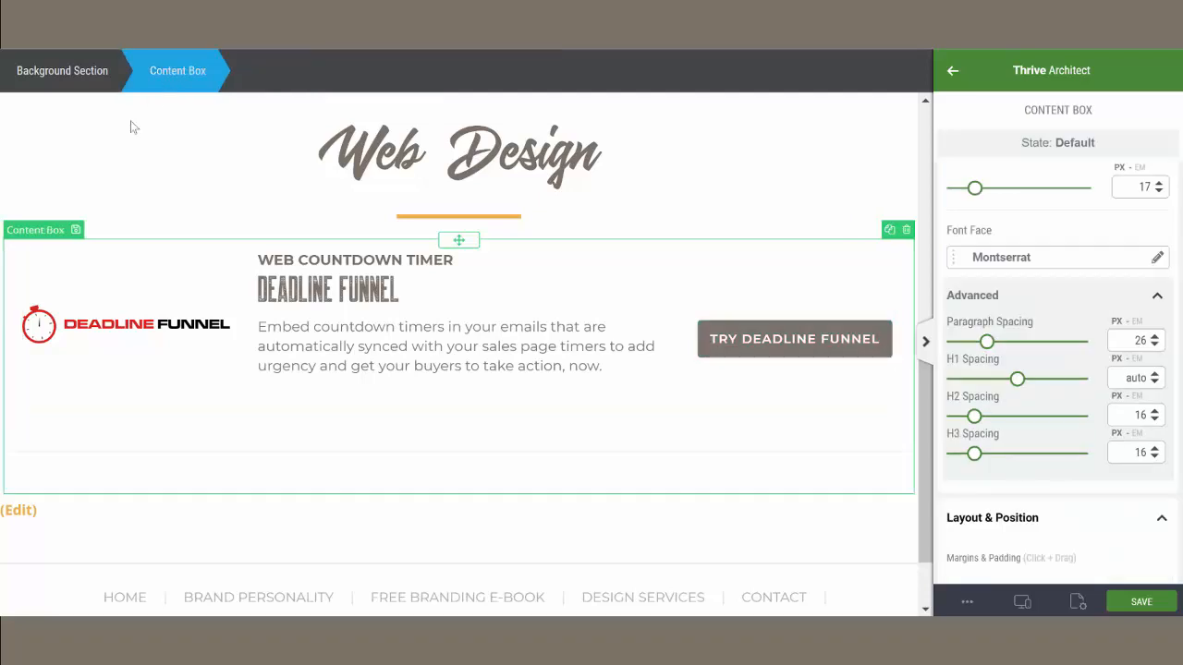
{"action": "left_click", "coordinate": [890, 231]}
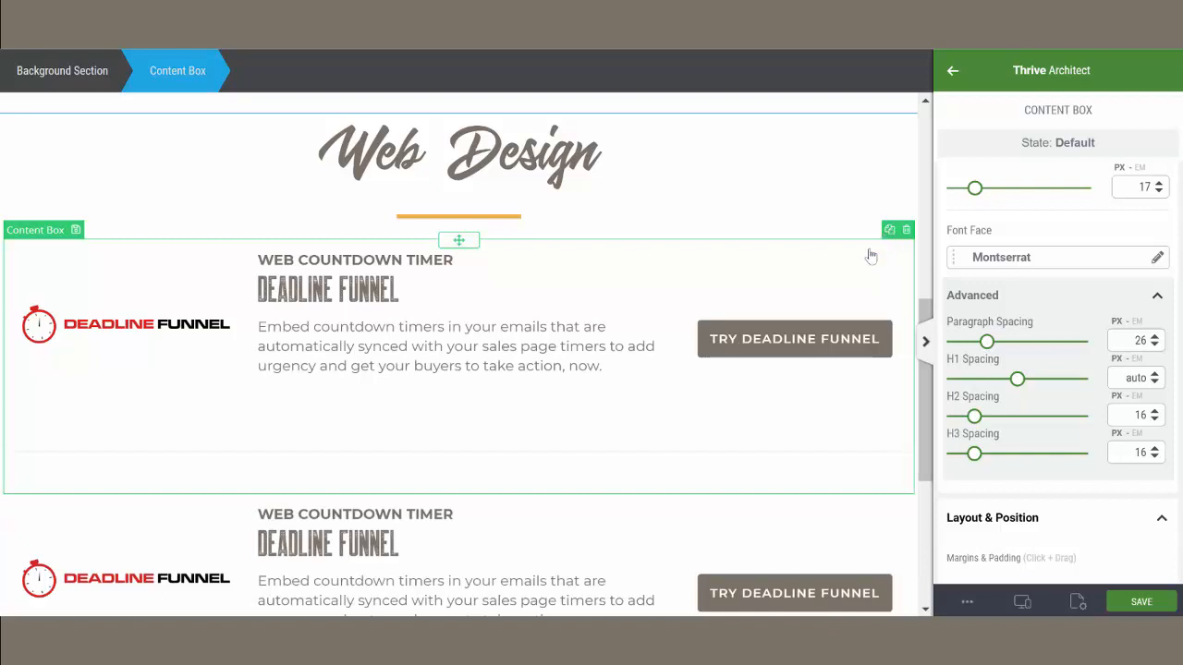
- Replace the logo in the duplicated row with the evernote-logo1.1 image
{"action": "scroll", "coordinate": [483, 367], "scroll_direction": "down", "scroll_amount": 2}
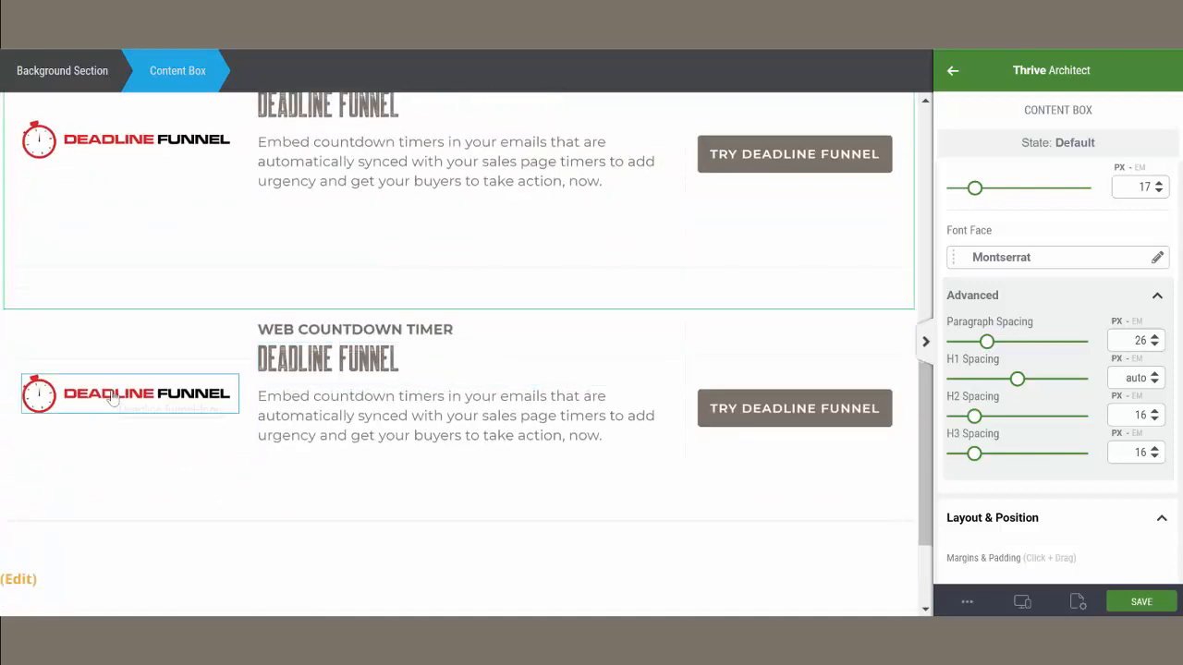
{"action": "left_click", "coordinate": [145, 395]}
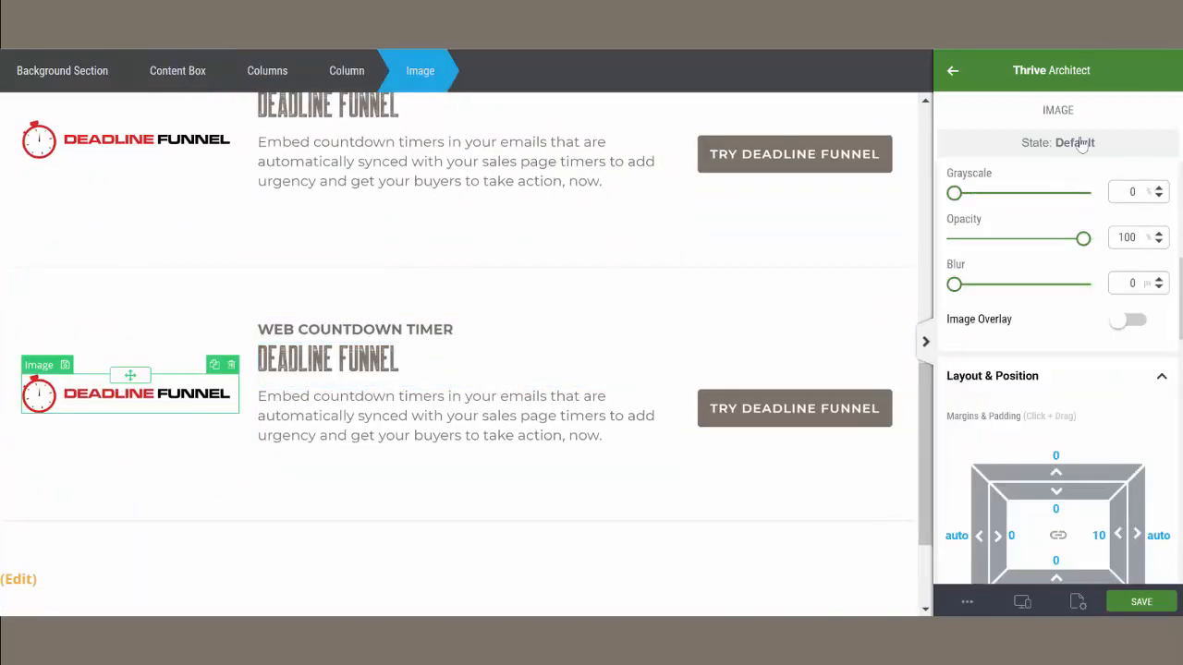
{"action": "scroll", "coordinate": [1079, 169], "scroll_direction": "up", "scroll_amount": 3}
{"action": "left_click", "coordinate": [1057, 205]}
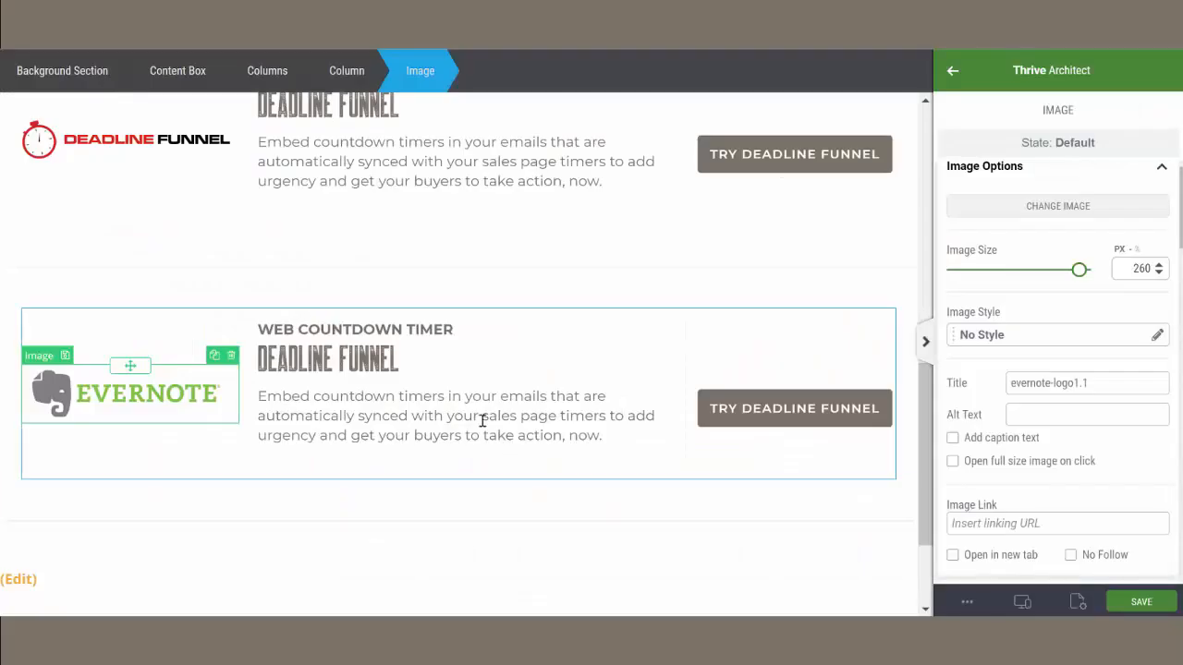
- Change the duplicated row's category heading to "NOTES APP" and its tool name heading to "EVERNOTE"
{"action": "triple_click", "coordinate": [392, 329]}
{"action": "type", "text": "NOTES APP"}
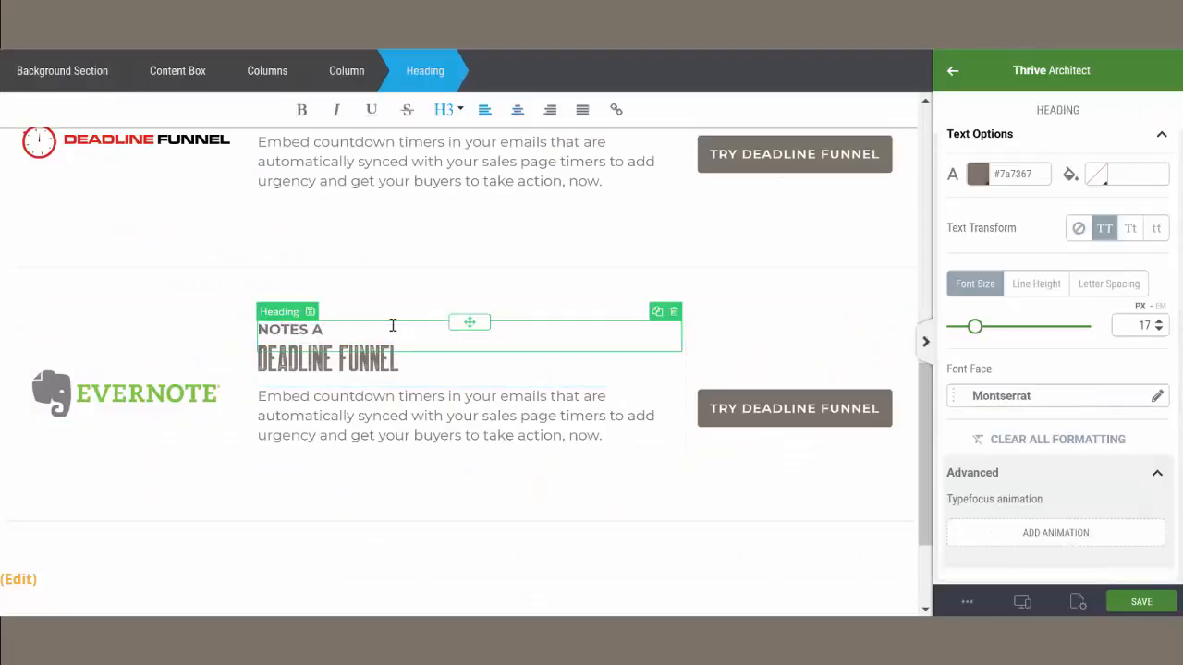
{"action": "triple_click", "coordinate": [364, 362]}
{"action": "type", "text": "EVERNOTE"}
- Change the button label in the Evernote row to "TRY EVERNOTE"
{"action": "left_click", "coordinate": [381, 415]}
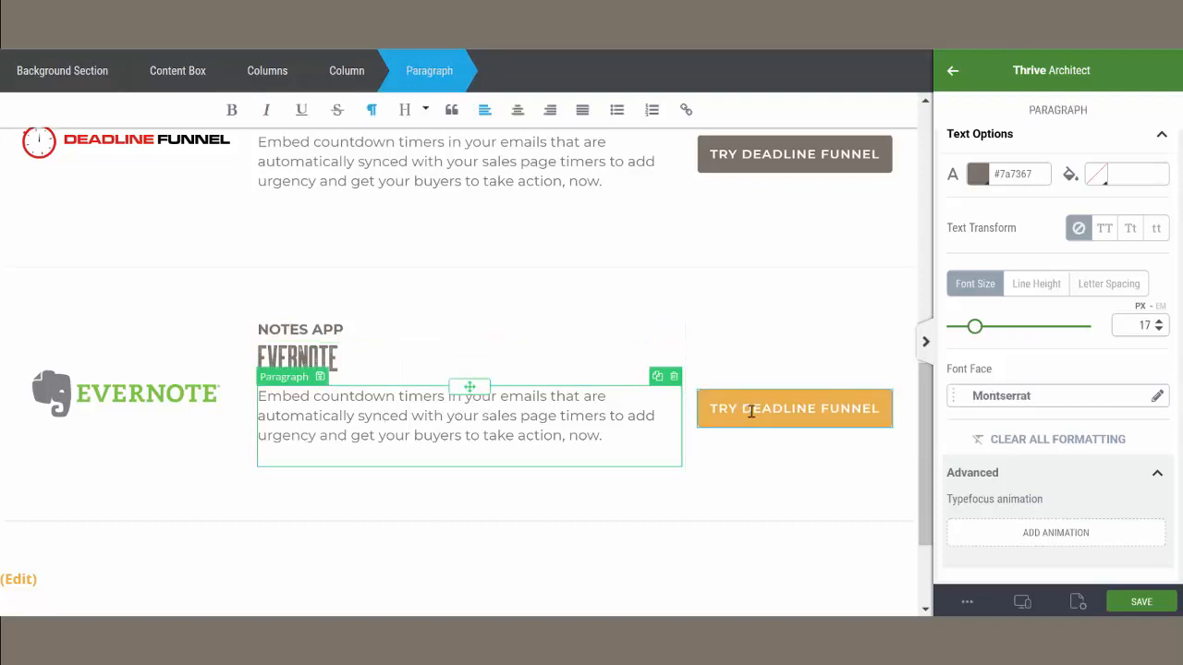
{"action": "left_click_drag", "start_coordinate": [809, 408], "coordinate": [878, 408]}
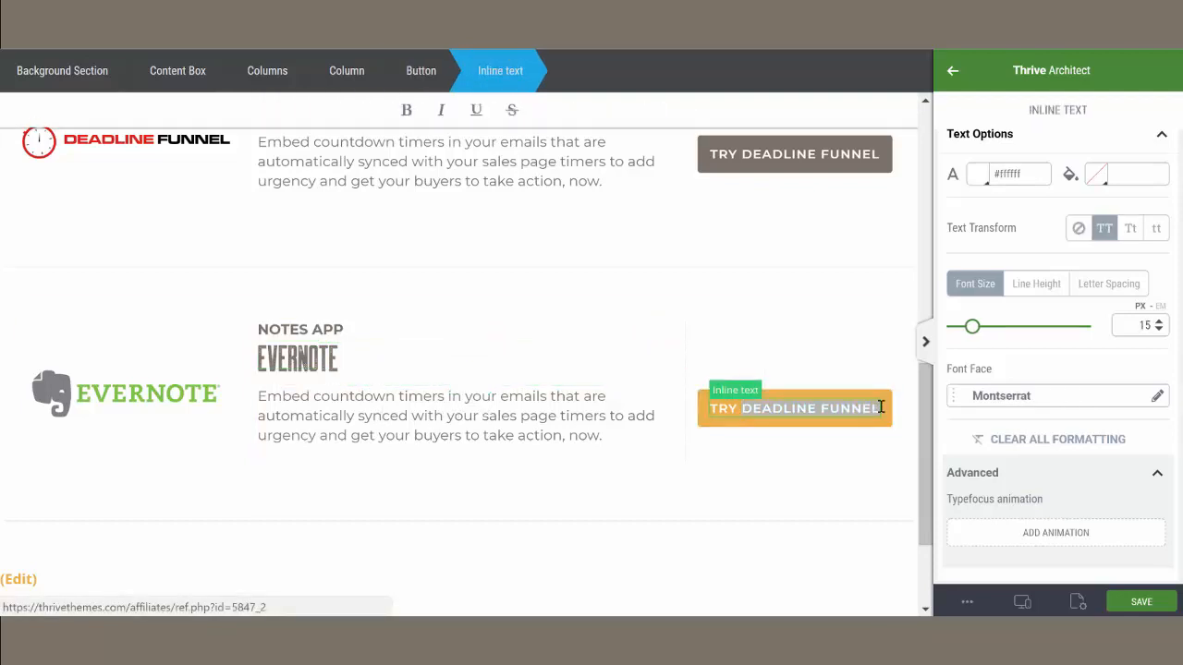
{"action": "type", "text": "EVERNOTE"}
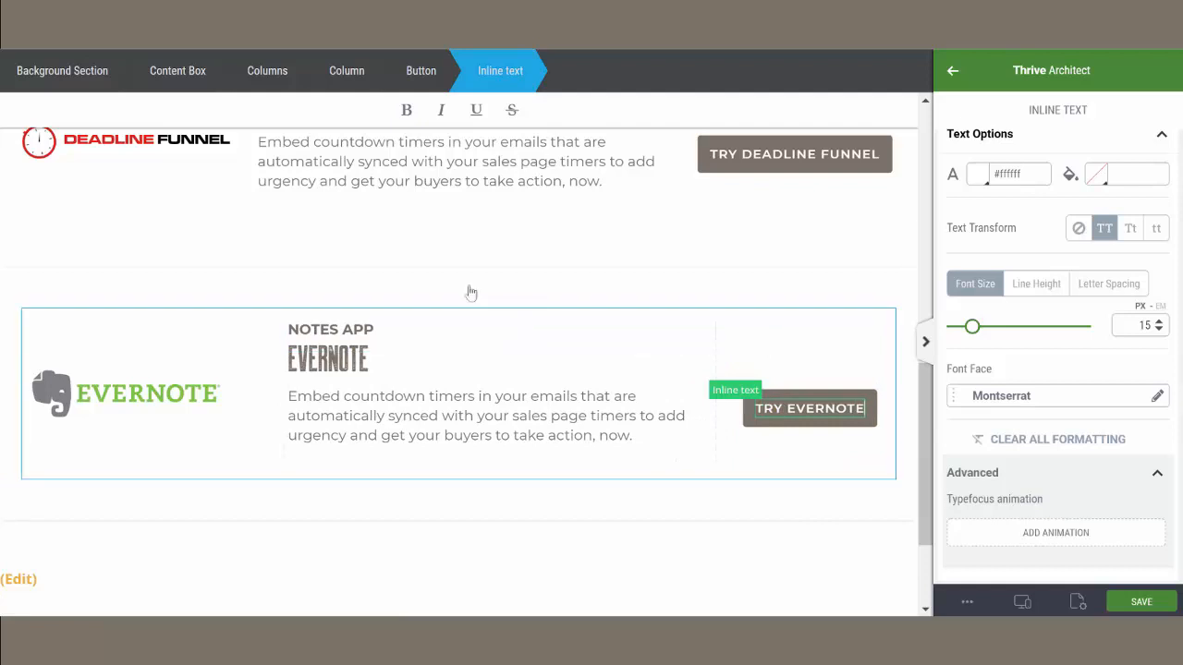
- Duplicate the content box holding the Evernote row and replace the copy's logo with the ConvertKit-long-blue image
{"action": "left_click", "coordinate": [186, 76]}
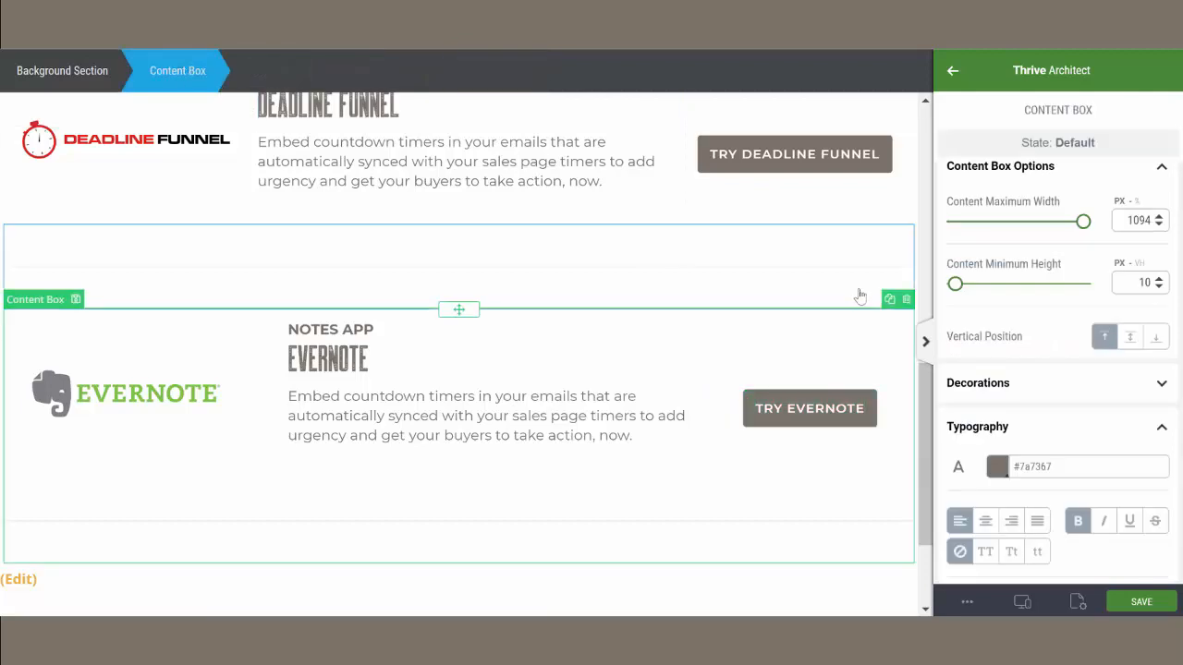
{"action": "left_click", "coordinate": [890, 302]}
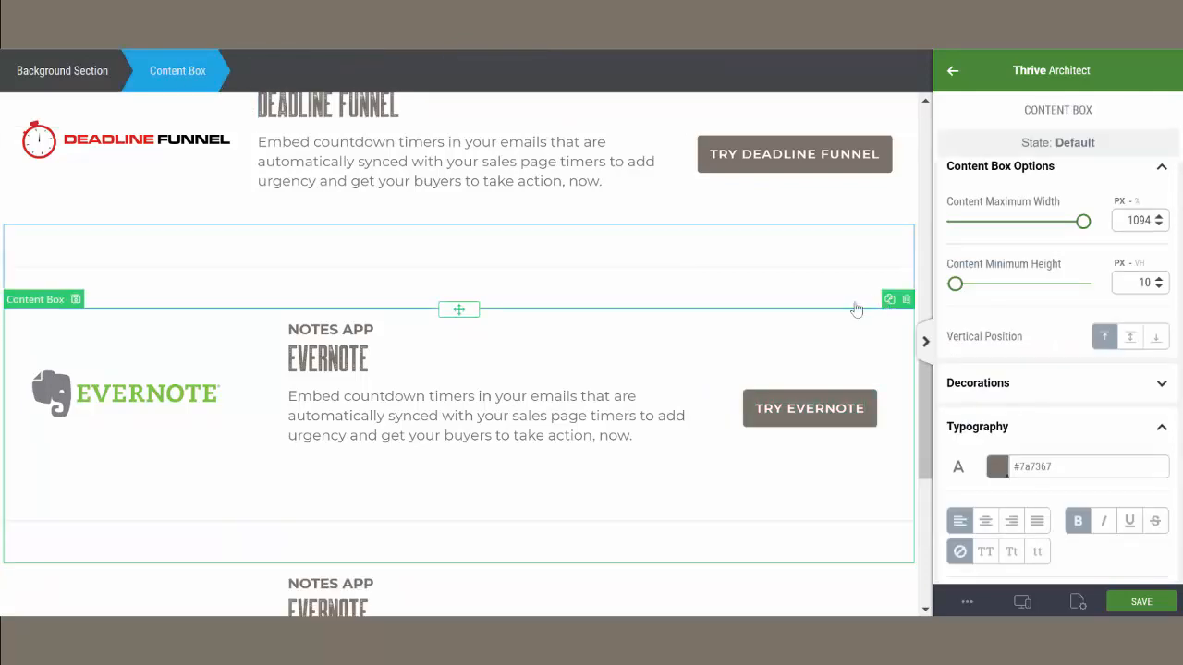
{"action": "scroll", "coordinate": [857, 310], "scroll_direction": "down", "scroll_amount": 3}
{"action": "left_click", "coordinate": [101, 388]}
{"action": "left_click", "coordinate": [1063, 224]}
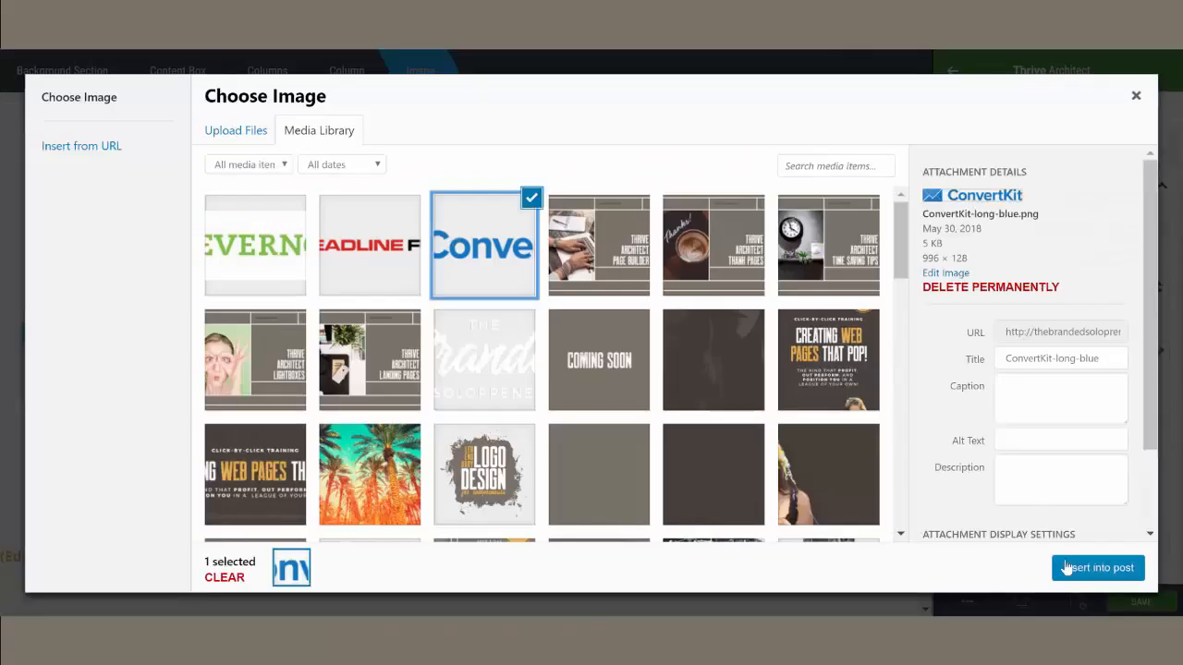
{"action": "left_click", "coordinate": [1068, 568]}
- Change the new row's category heading to "EMAIL MARKETING" and its tool name heading to "CONVERTKIT"
{"action": "triple_click", "coordinate": [346, 311]}
{"action": "type", "text": "EMAIL MARKETING"}
{"action": "double_click", "coordinate": [329, 336]}
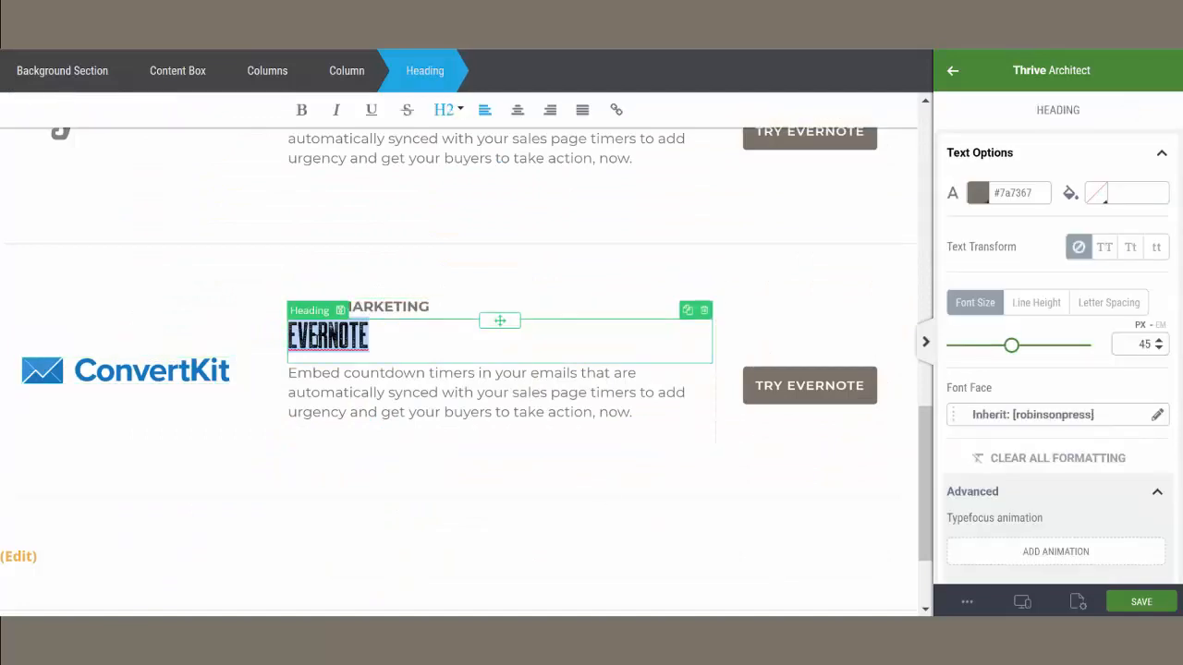
{"action": "type", "text": "CONVERTKIT"}
- Change the button label in the ConvertKit row to "TRY COVERTKIT" and deselect the row
{"action": "double_click", "coordinate": [851, 386]}
{"action": "type", "text": "COVERT"}
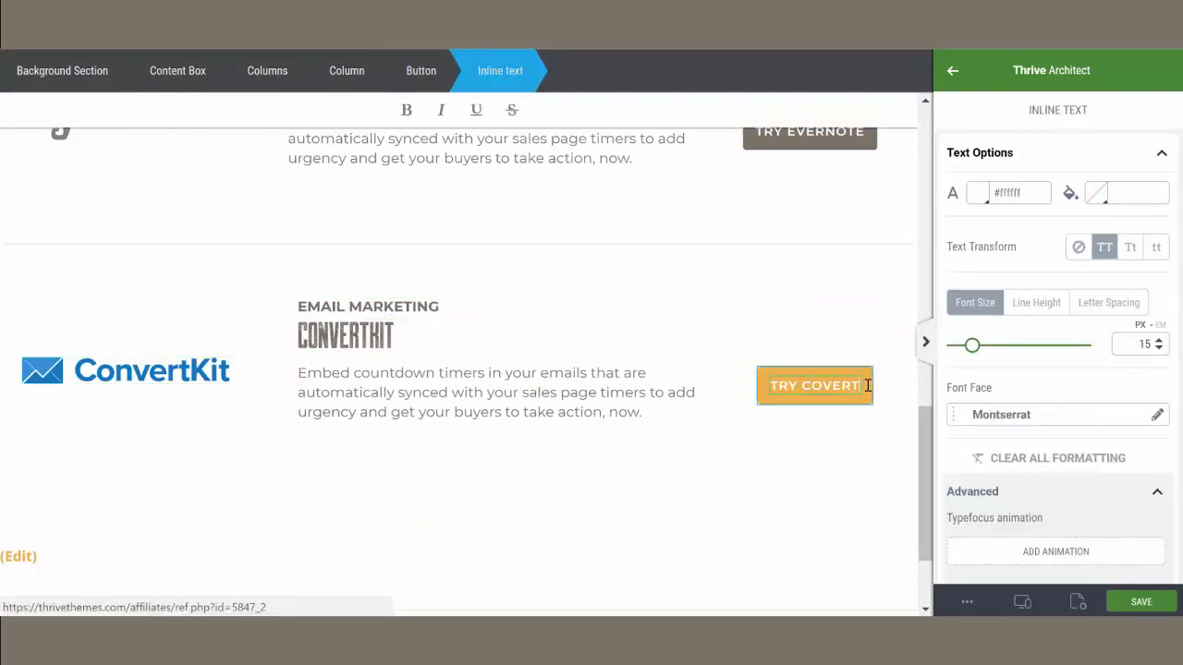
{"action": "type", "text": "KIT"}
{"action": "left_click", "coordinate": [792, 562]}
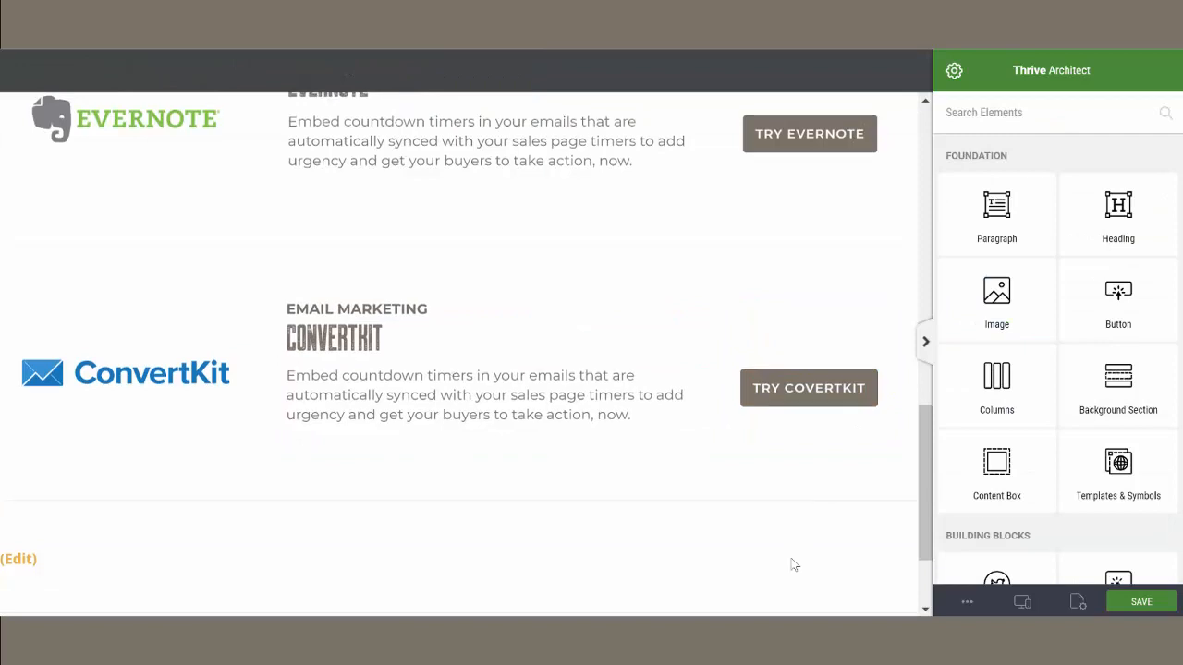
- In the tablet view, set the top margin of the Deadline Funnel row's columns to 25
{"action": "scroll", "coordinate": [792, 565], "scroll_direction": "up", "scroll_amount": 4}
{"action": "scroll", "coordinate": [790, 562], "scroll_direction": "down", "scroll_amount": 2}
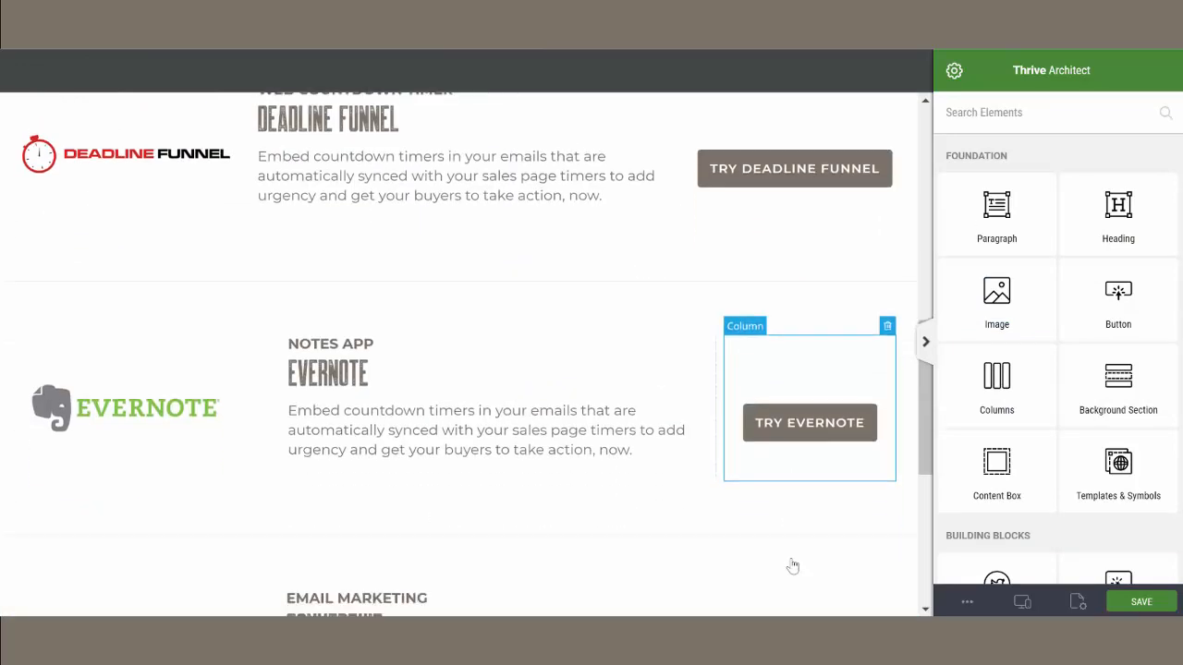
{"action": "left_click", "coordinate": [1022, 603]}
{"action": "left_click", "coordinate": [1006, 541]}
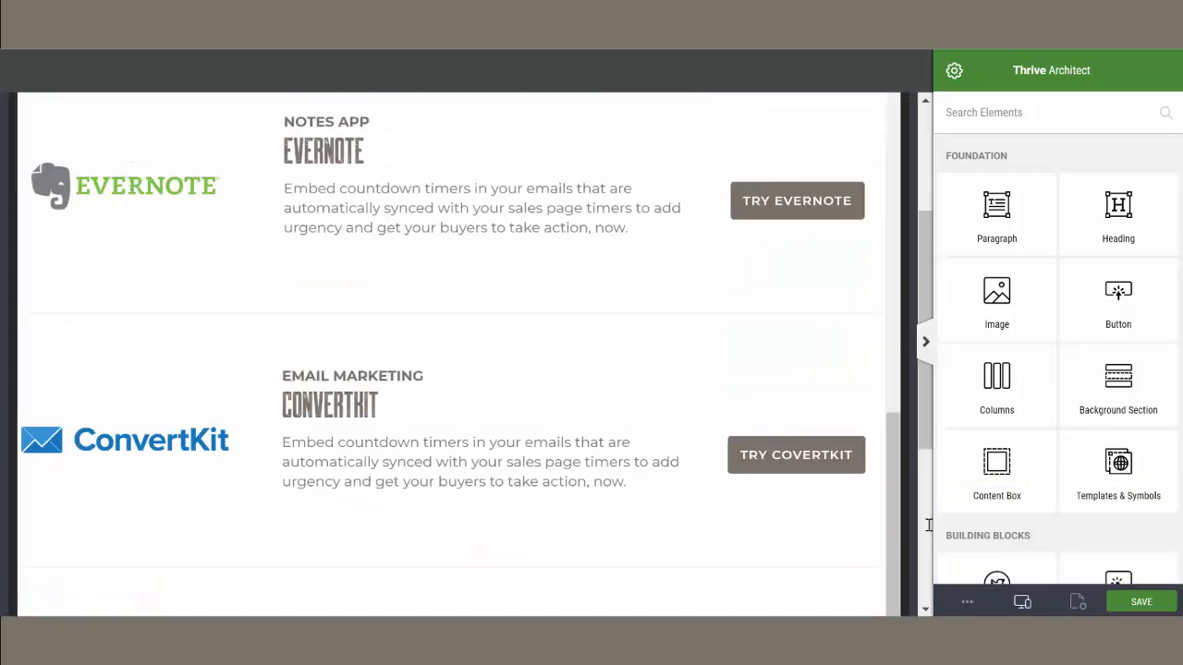
{"action": "scroll", "coordinate": [553, 358], "scroll_direction": "up", "scroll_amount": 4}
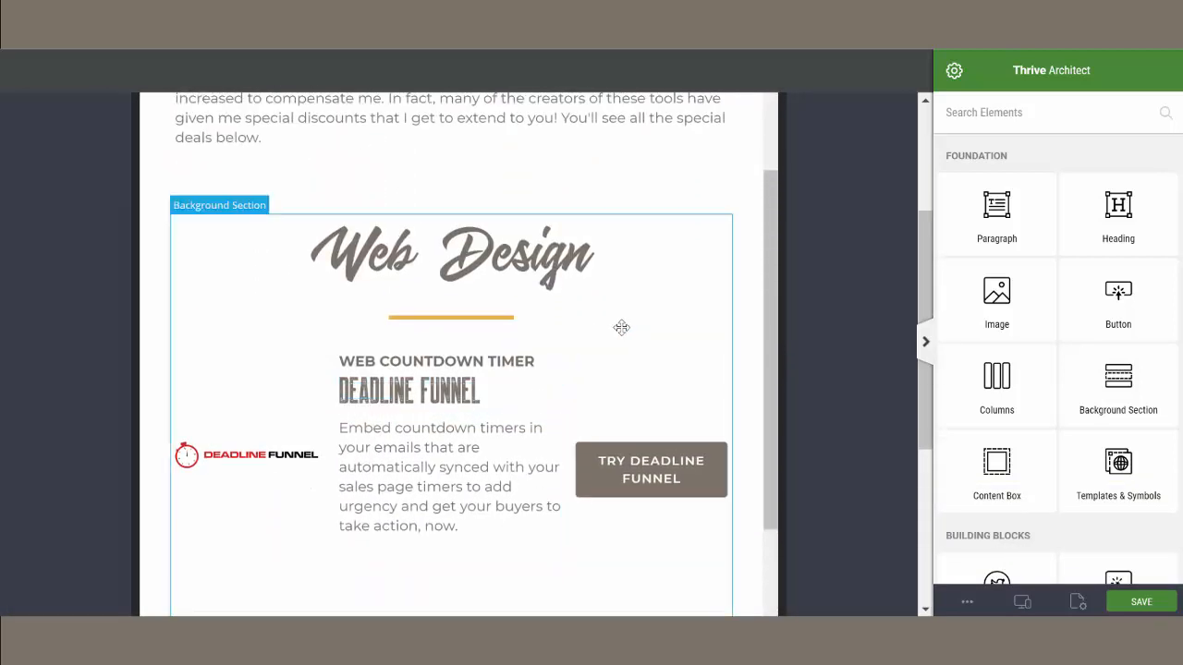
{"action": "left_click", "coordinate": [557, 349]}
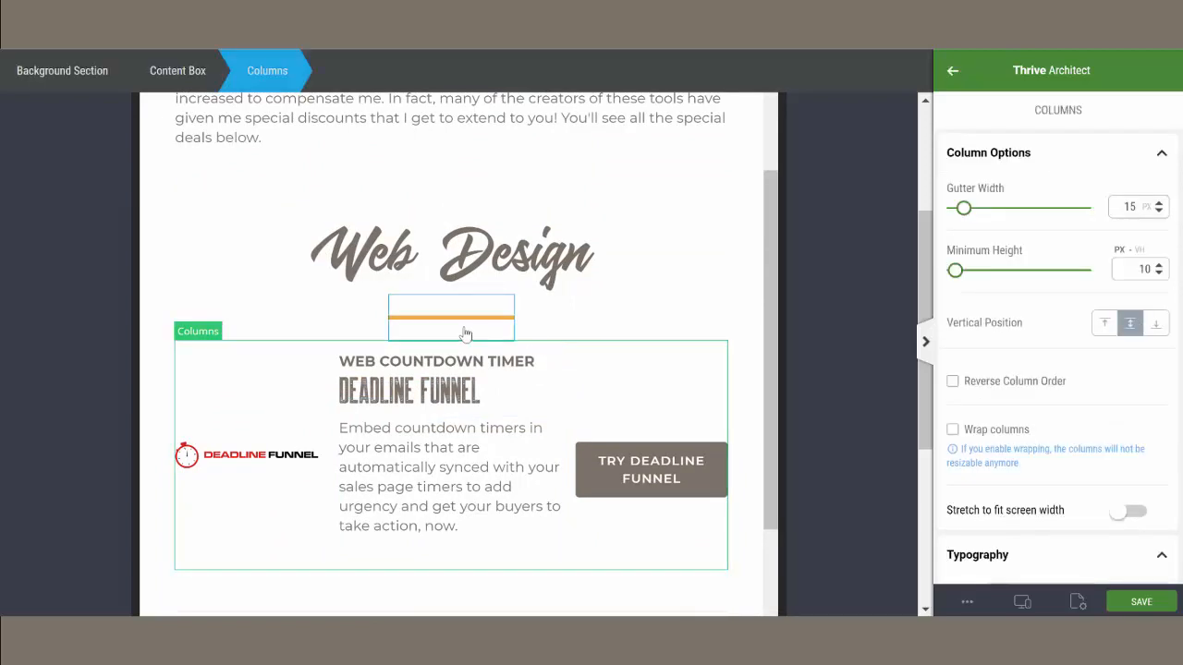
{"action": "scroll", "coordinate": [1016, 362], "scroll_direction": "down", "scroll_amount": 6}
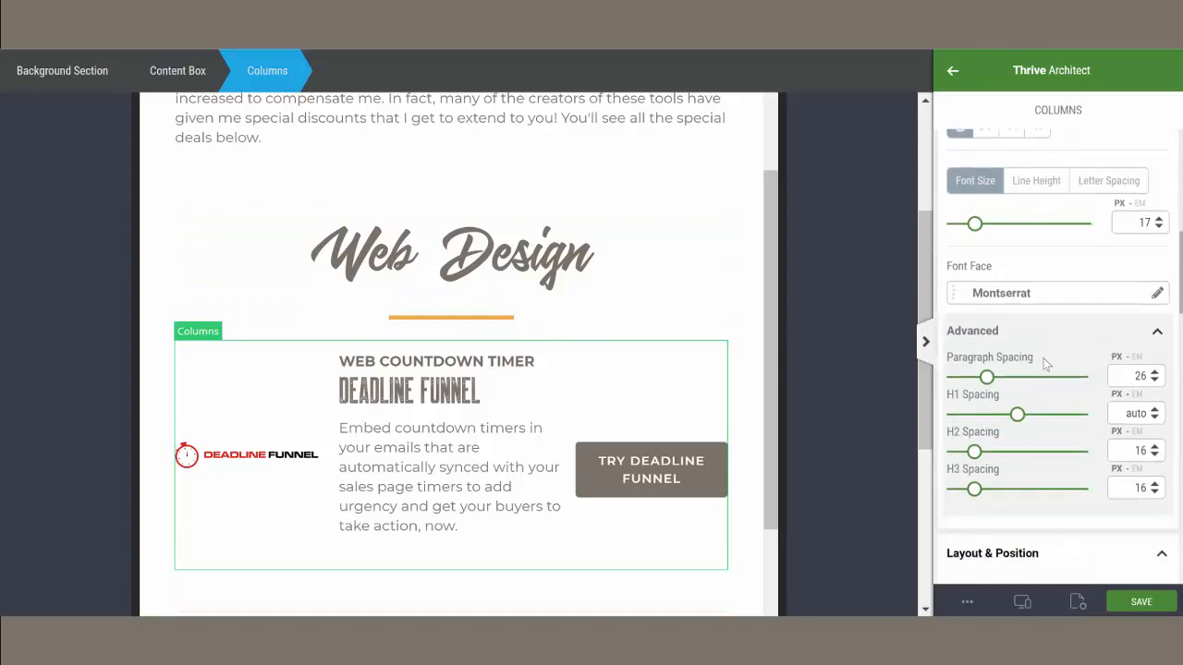
{"action": "scroll", "coordinate": [1045, 363], "scroll_direction": "down", "scroll_amount": 3}
{"action": "type", "text": "21"}
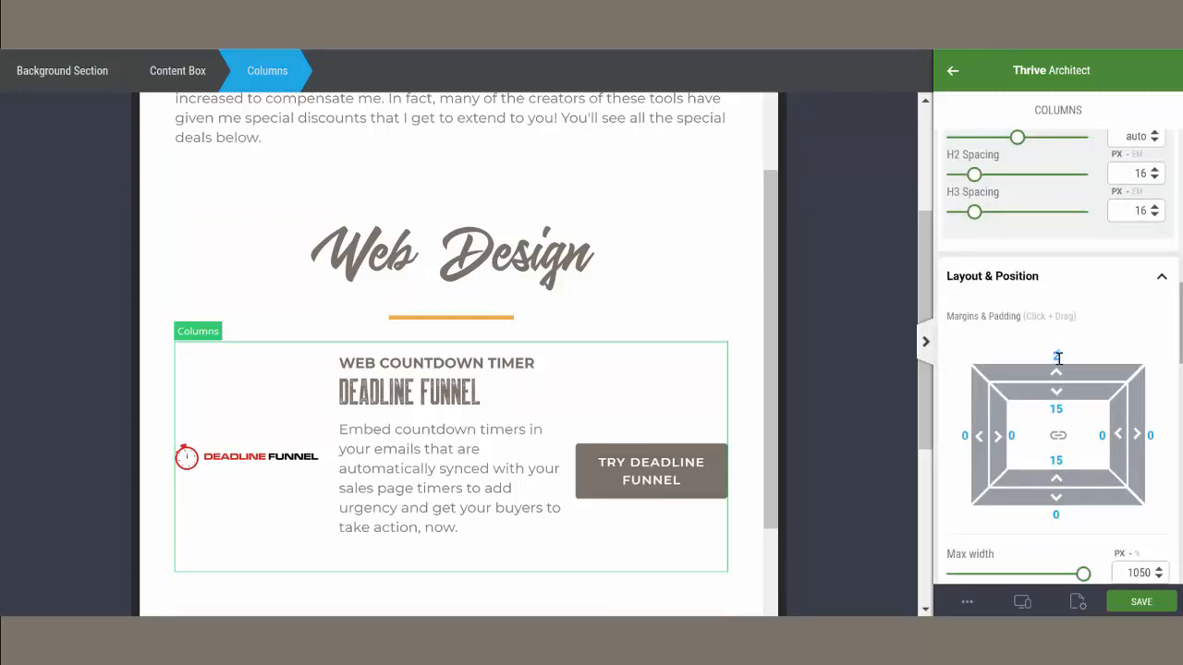
- Examine the layout of the Deadline Funnel, Evernote and ConvertKit rows in the tablet view and the mobile view
{"action": "scroll", "coordinate": [655, 355], "scroll_direction": "down", "scroll_amount": 5}
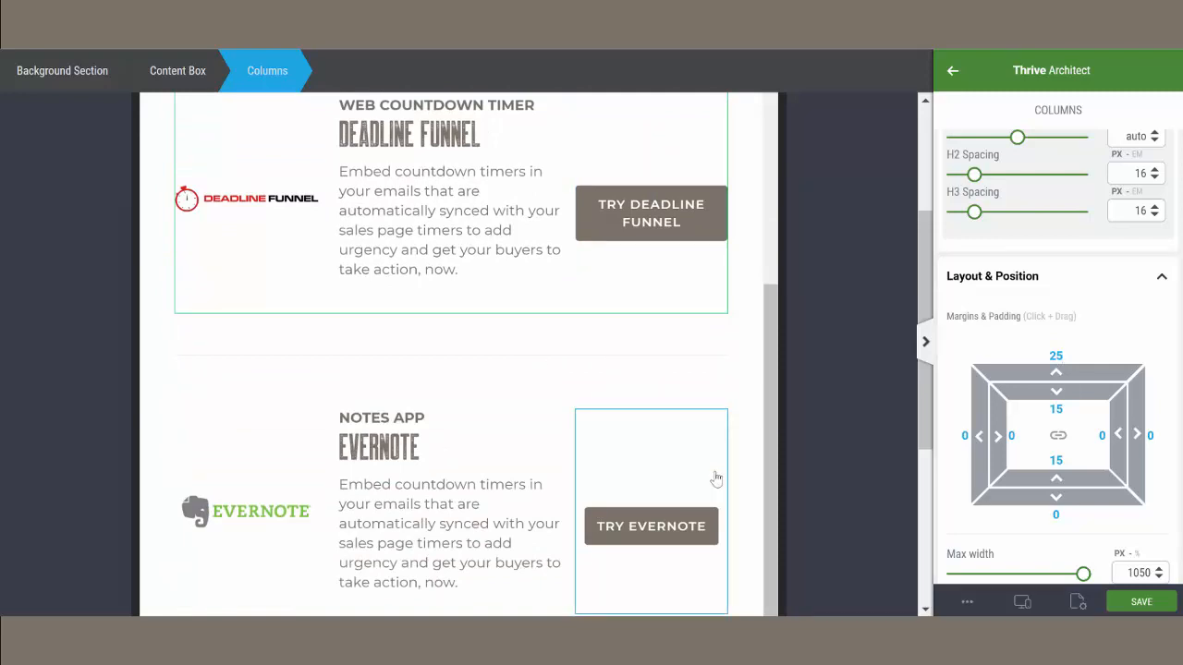
{"action": "left_click", "coordinate": [749, 257]}
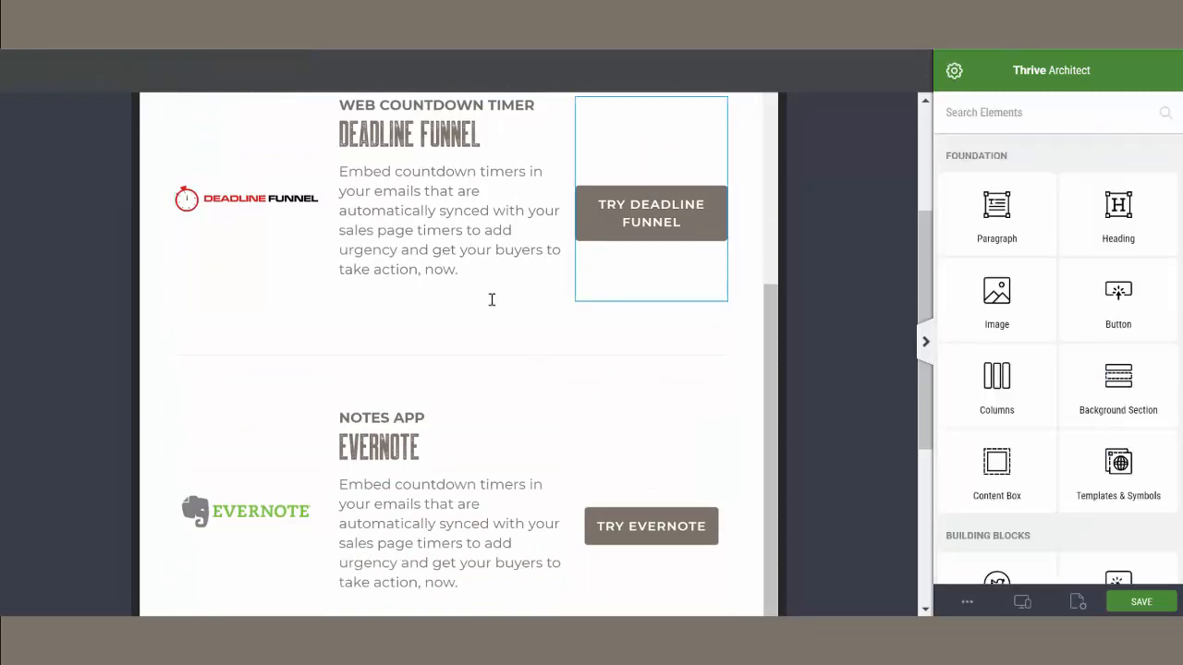
{"action": "scroll", "coordinate": [837, 344], "scroll_direction": "down", "scroll_amount": 5}
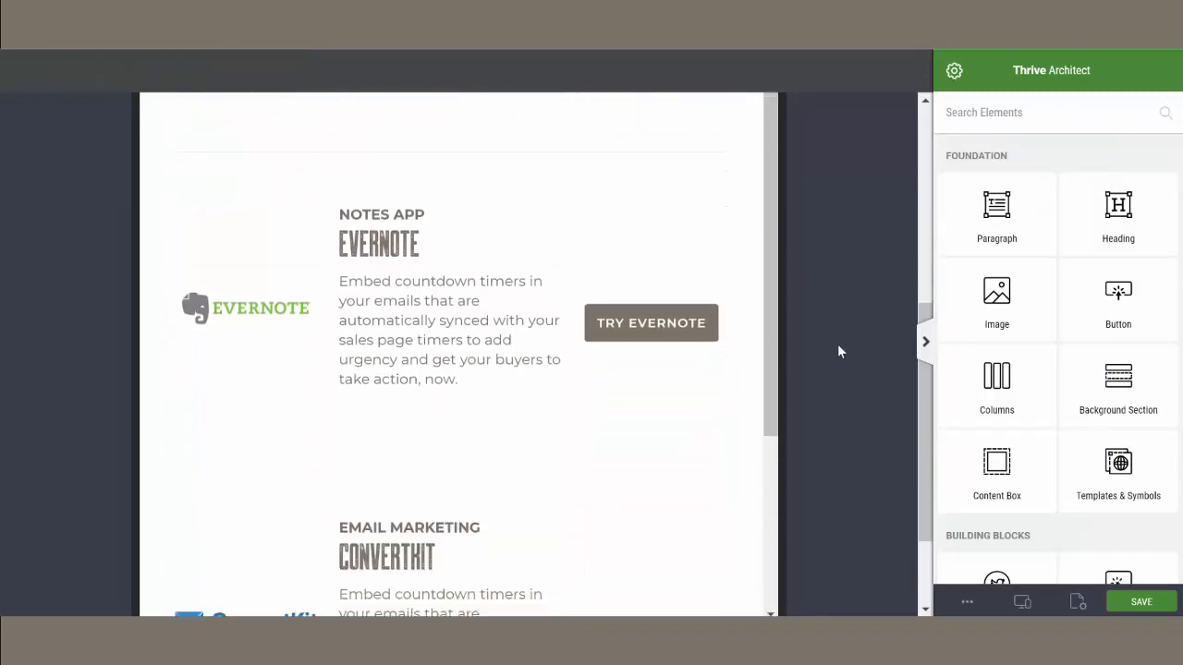
{"action": "scroll", "coordinate": [718, 396], "scroll_direction": "down", "scroll_amount": 3}
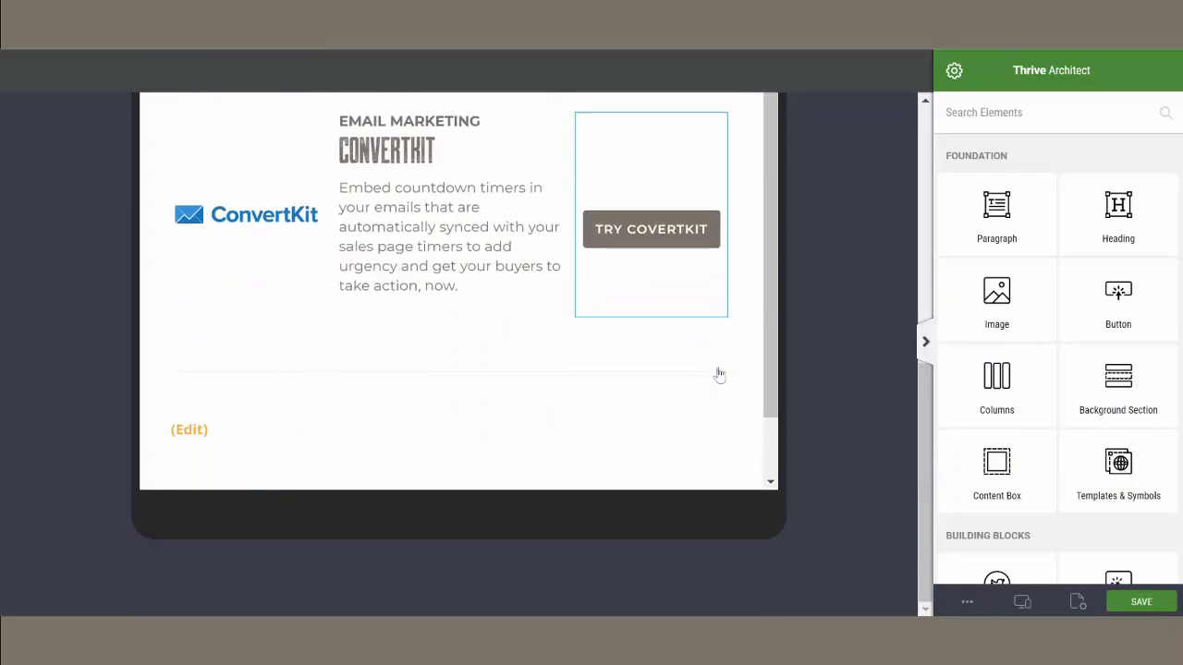
{"action": "scroll", "coordinate": [718, 368], "scroll_direction": "up", "scroll_amount": 5}
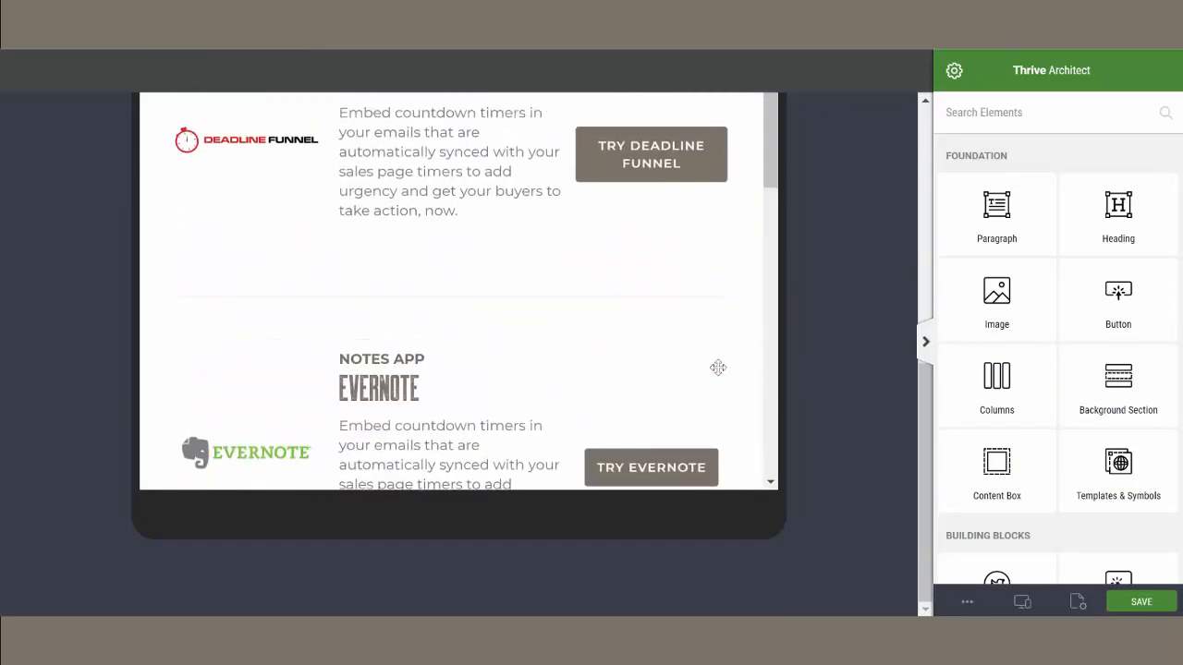
{"action": "left_click", "coordinate": [1022, 602]}
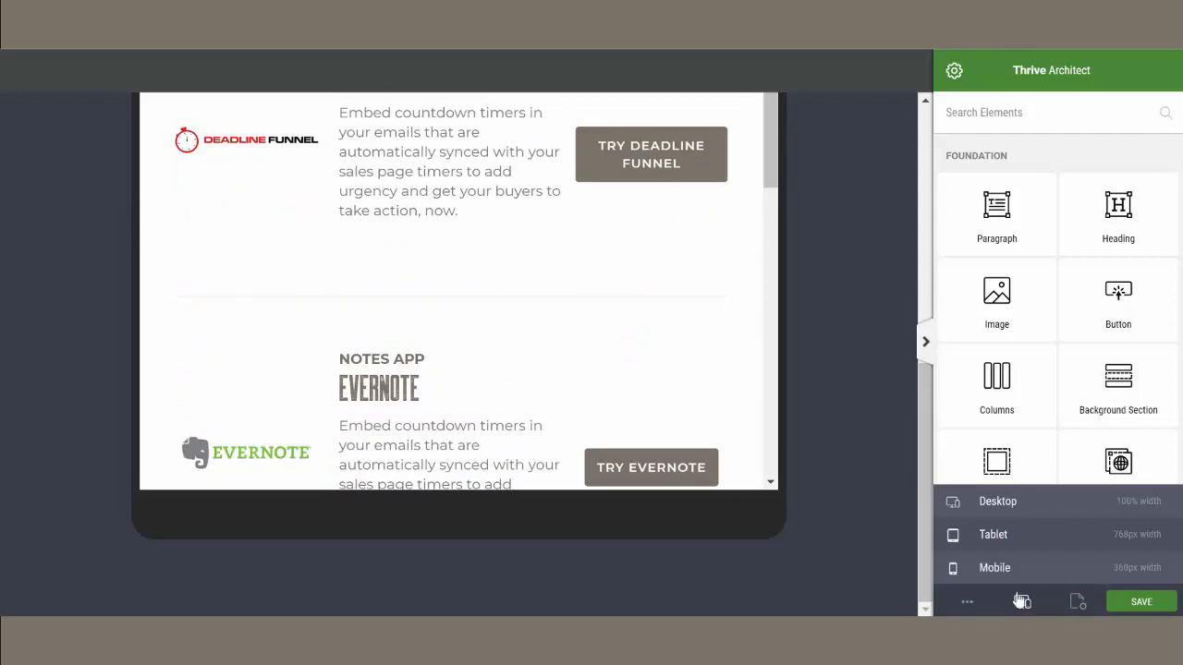
{"action": "left_click", "coordinate": [943, 568]}
{"action": "scroll", "coordinate": [523, 312], "scroll_direction": "down", "scroll_amount": 5}
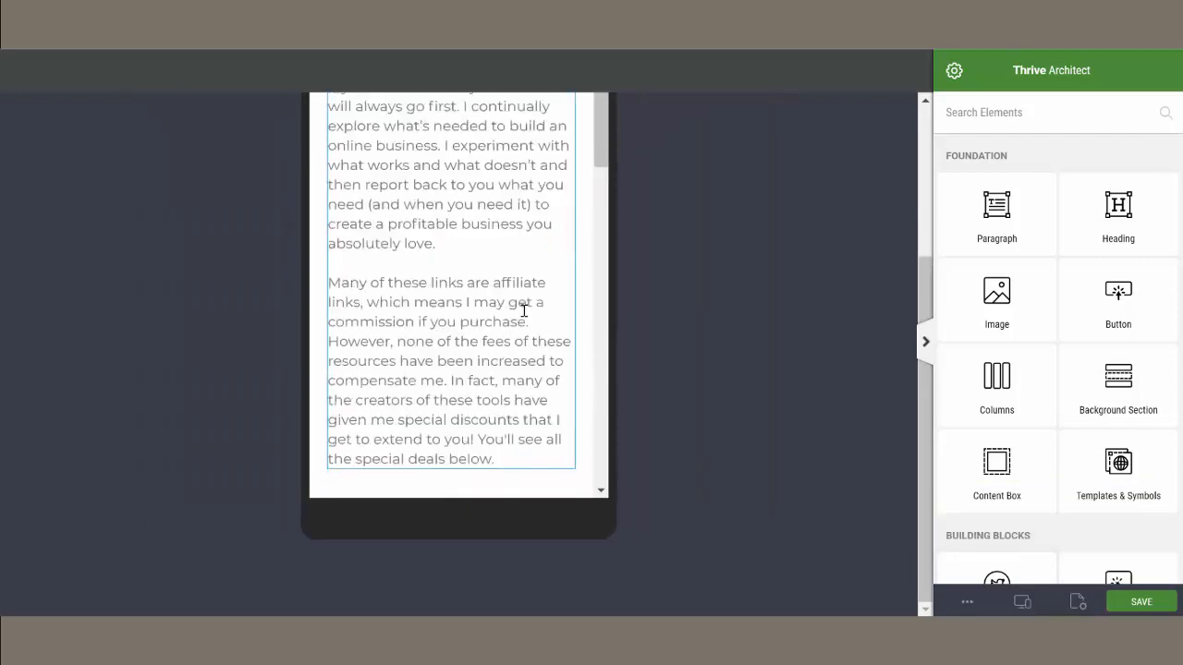
{"action": "scroll", "coordinate": [534, 308], "scroll_direction": "down", "scroll_amount": 8}
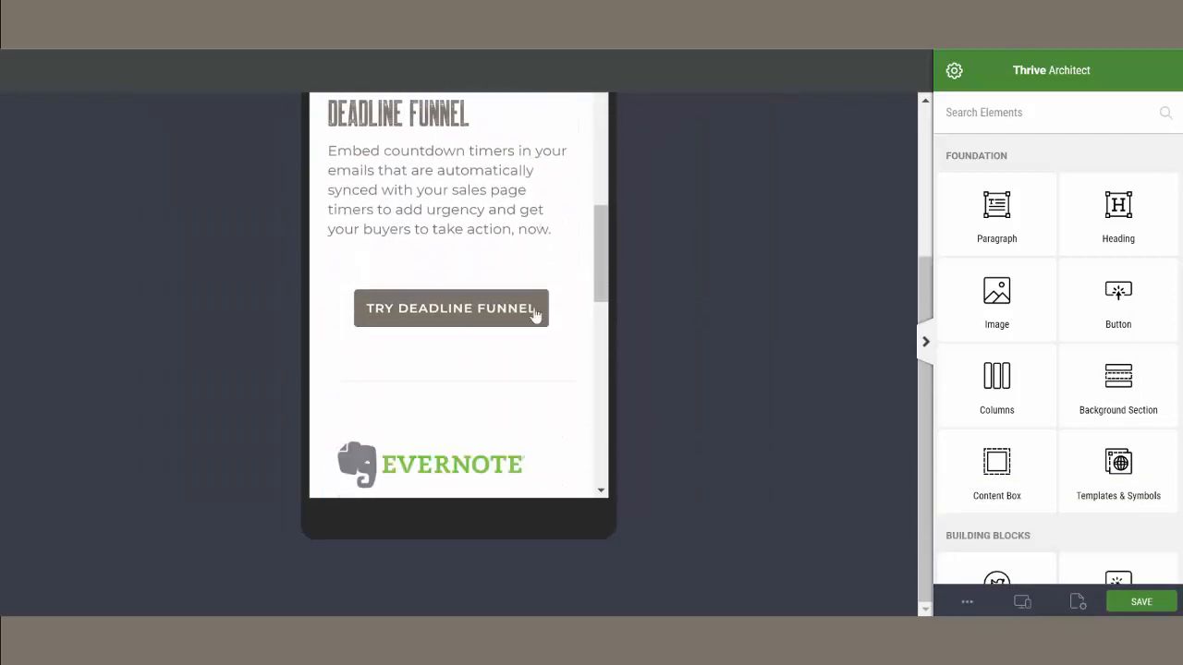
{"action": "scroll", "coordinate": [534, 308], "scroll_direction": "down", "scroll_amount": 8}
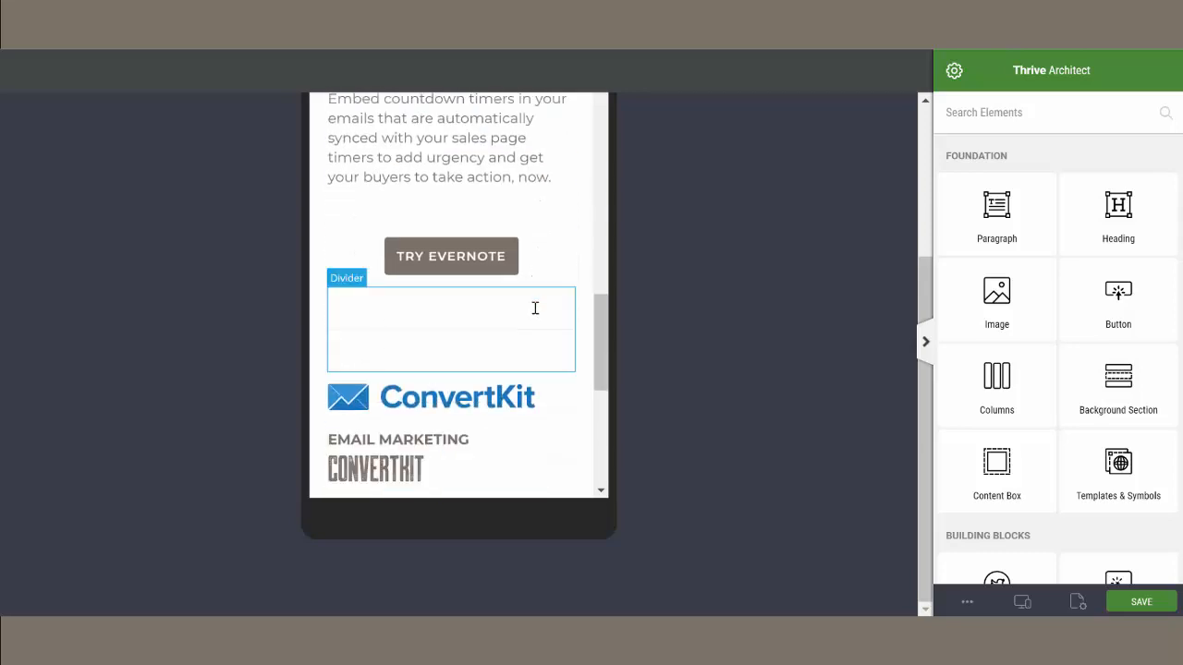
{"action": "scroll", "coordinate": [535, 308], "scroll_direction": "down", "scroll_amount": 2}
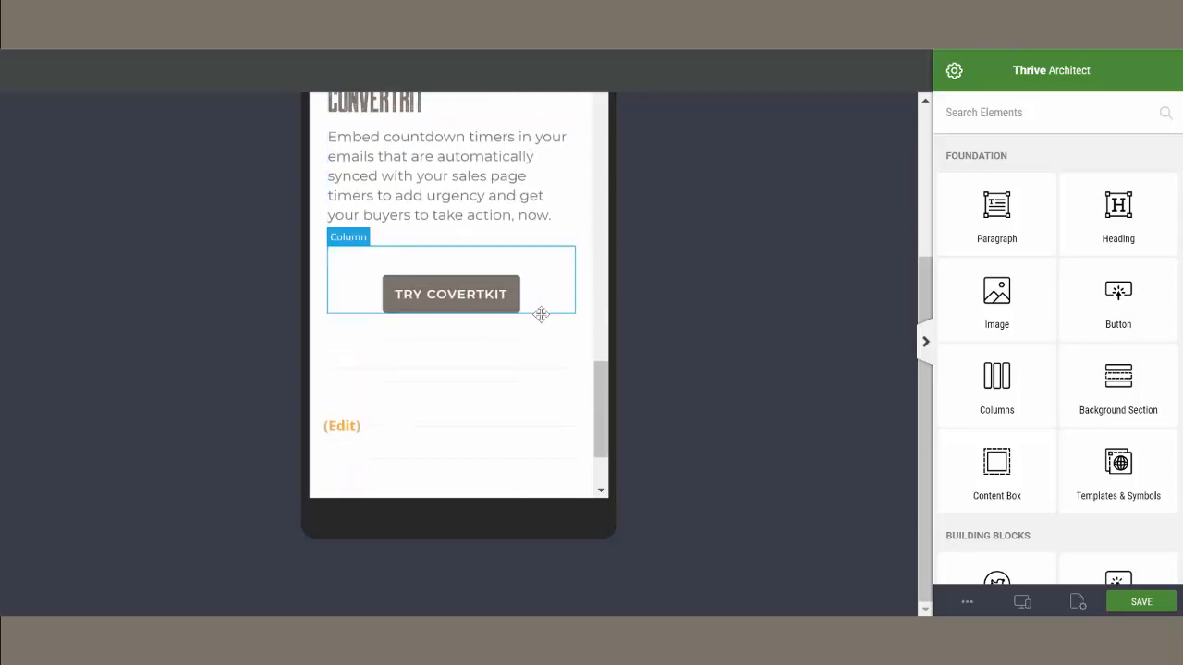
- Return to the desktop view and save the page
{"action": "left_click", "coordinate": [1016, 600]}
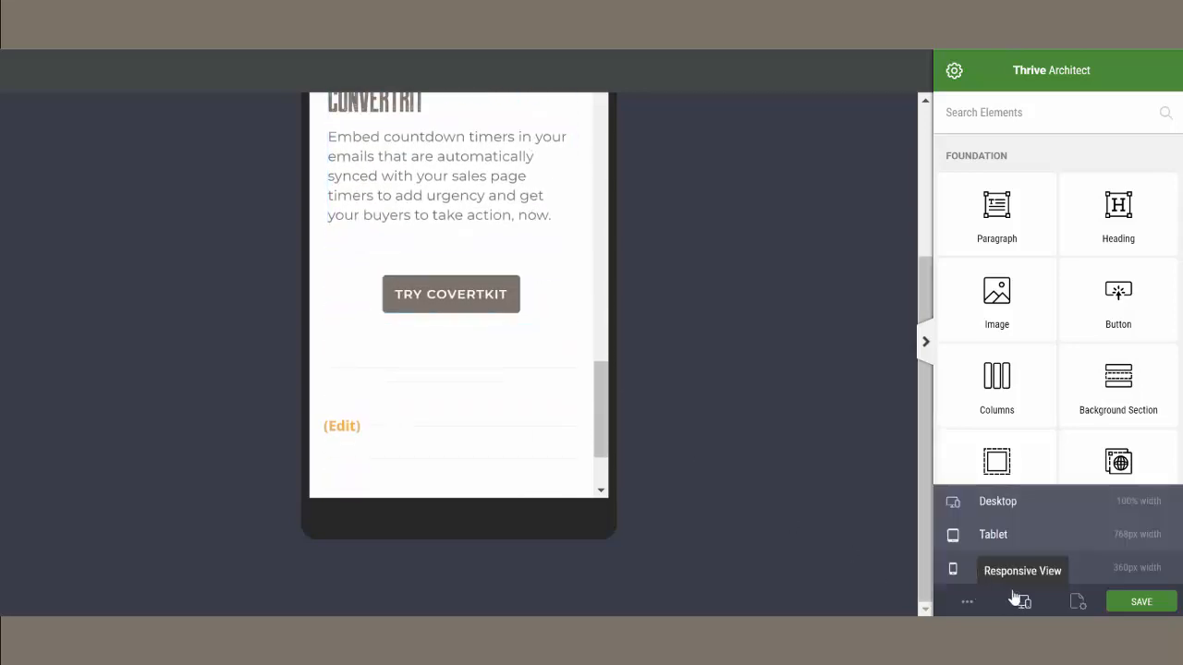
{"action": "left_click", "coordinate": [997, 504]}
{"action": "left_click", "coordinate": [1153, 608]}
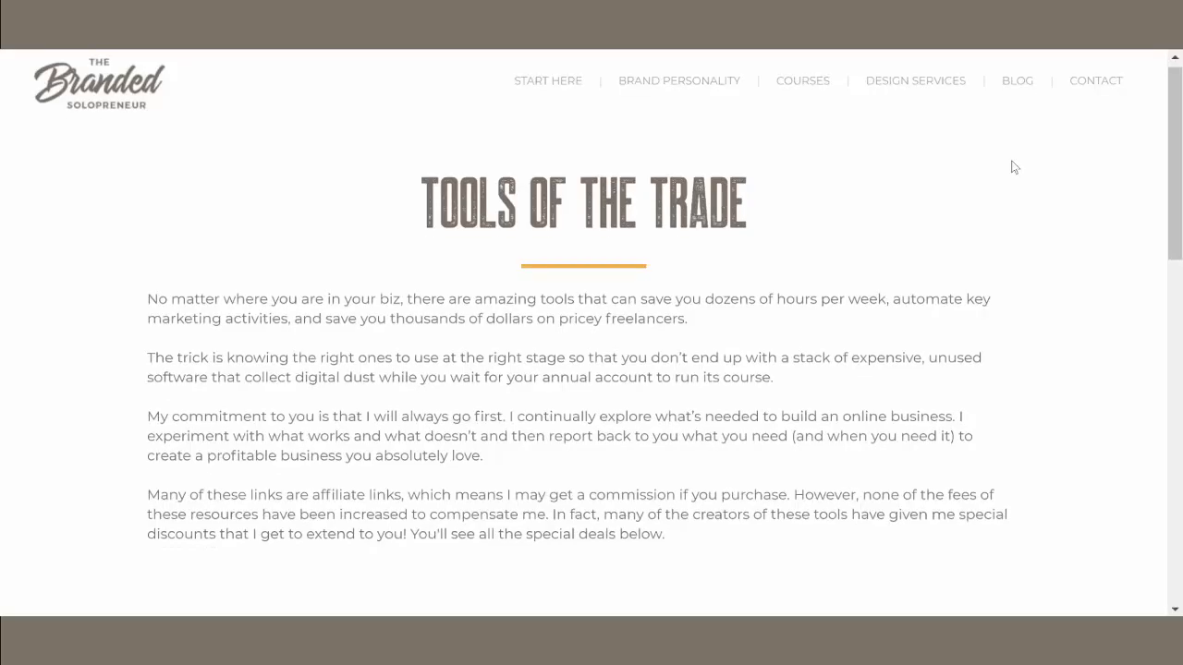
- Review the Tools of the Trade page outside the editor, examining the Web Design section and its three tool rows
{"action": "scroll", "coordinate": [1012, 164], "scroll_direction": "down", "scroll_amount": 5}
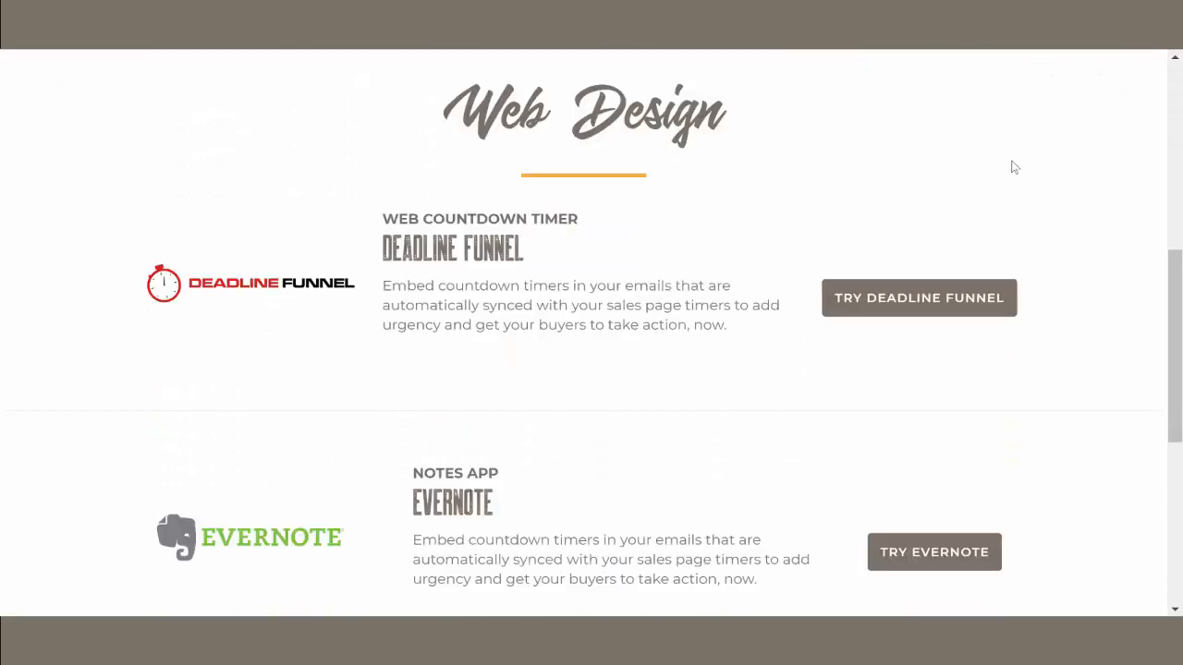
{"action": "scroll", "coordinate": [1012, 165], "scroll_direction": "down", "scroll_amount": 4}
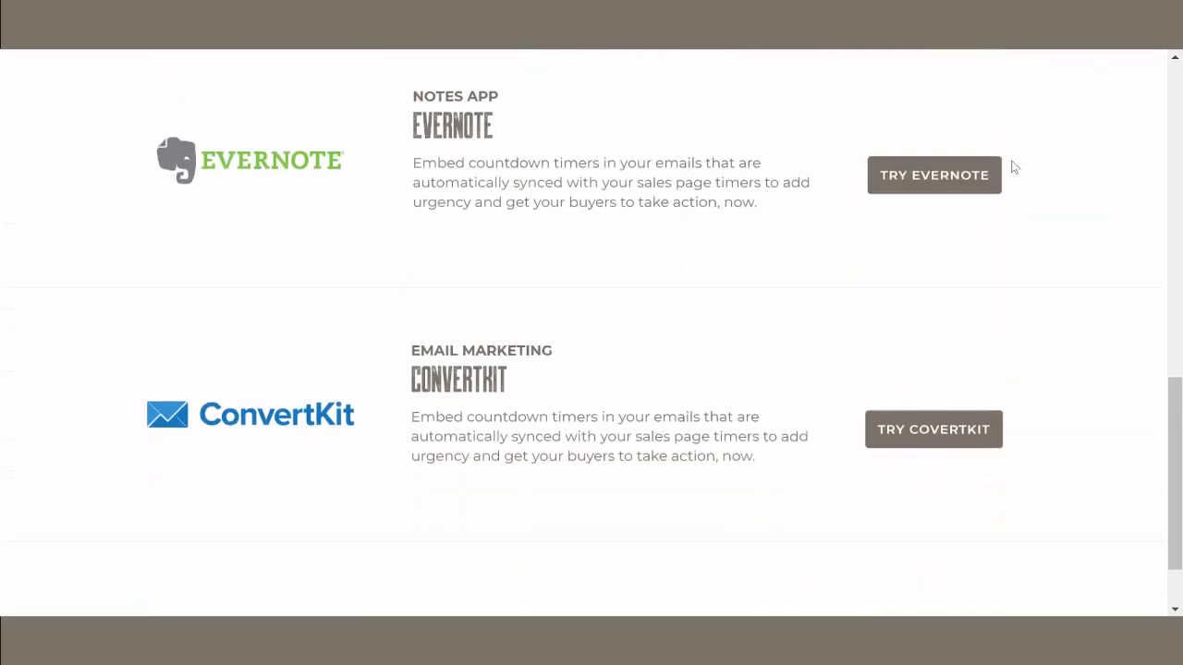
{"action": "scroll", "coordinate": [1011, 167], "scroll_direction": "down", "scroll_amount": 1}
{"action": "scroll", "coordinate": [1014, 257], "scroll_direction": "up", "scroll_amount": 1}
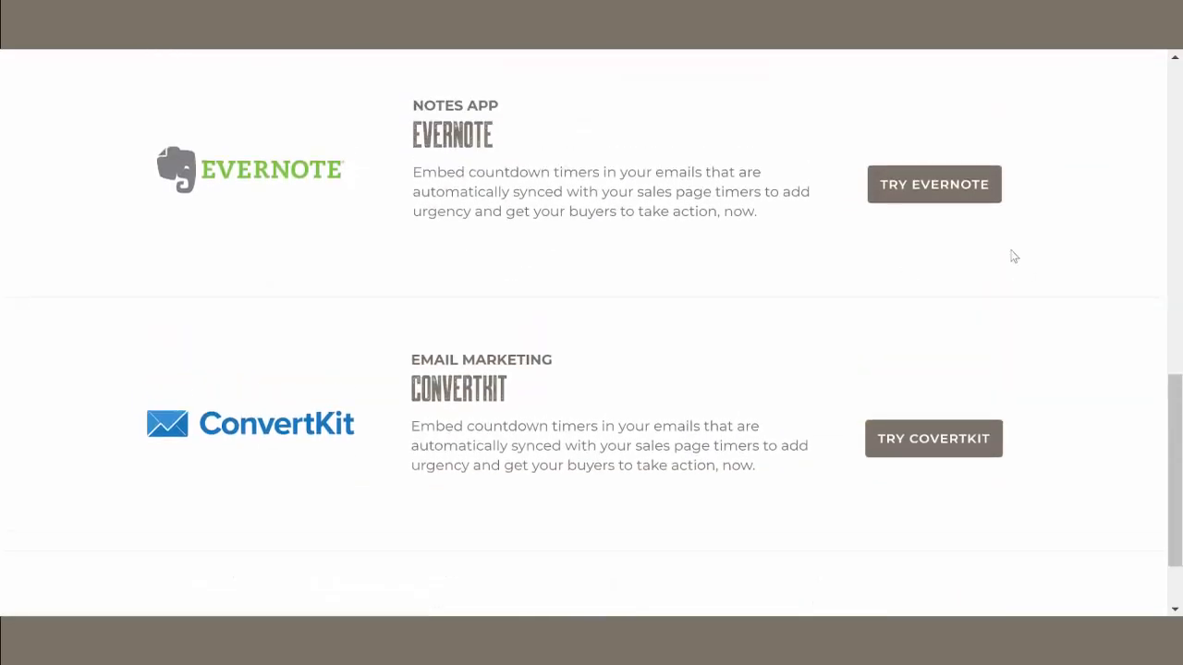
{"action": "scroll", "coordinate": [1014, 256], "scroll_direction": "up", "scroll_amount": 1}
{"action": "scroll", "coordinate": [791, 264], "scroll_direction": "up", "scroll_amount": 1}
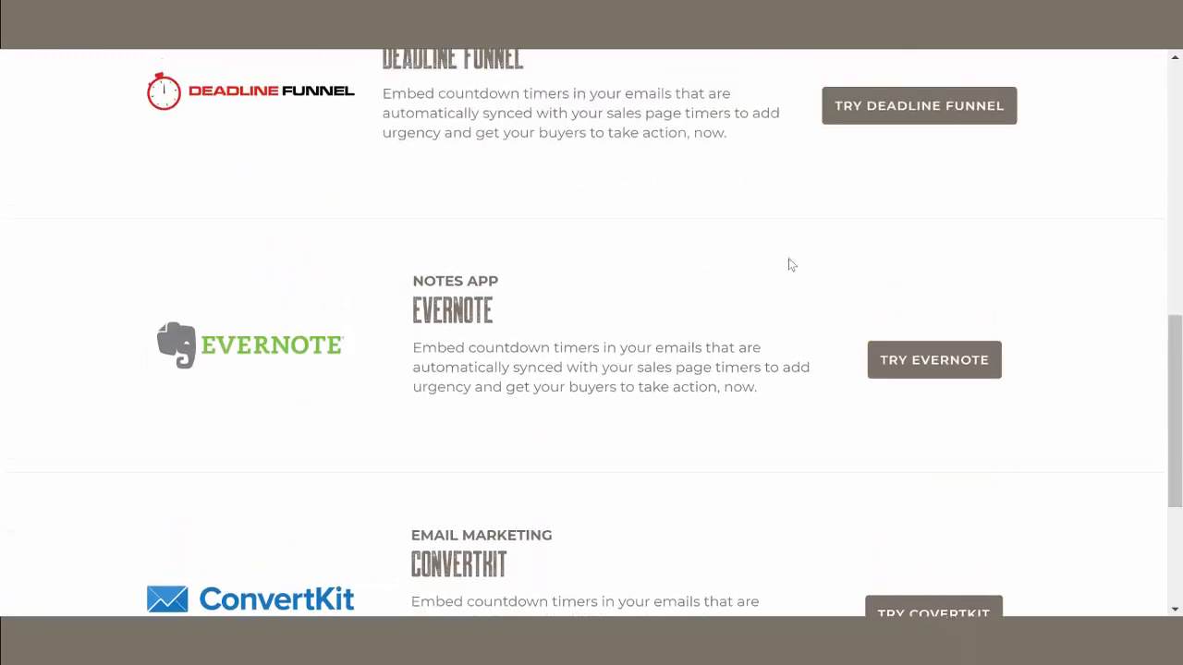
{"action": "scroll", "coordinate": [853, 250], "scroll_direction": "up", "scroll_amount": 2}
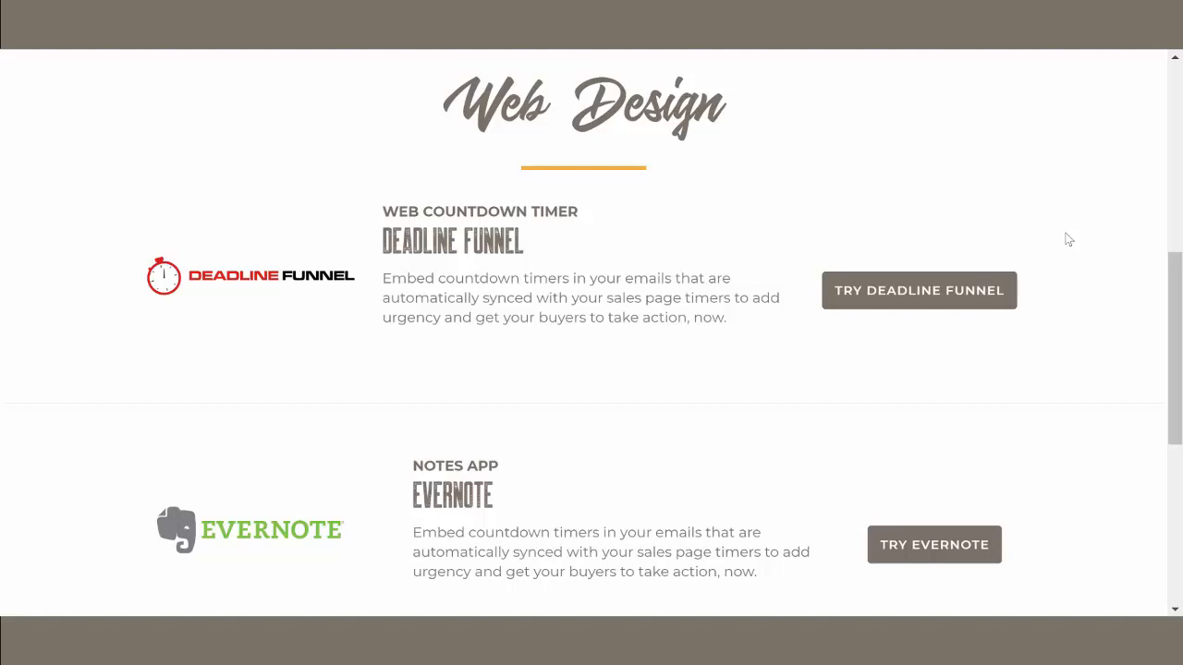
{"action": "scroll", "coordinate": [1064, 239], "scroll_direction": "up", "scroll_amount": 2}
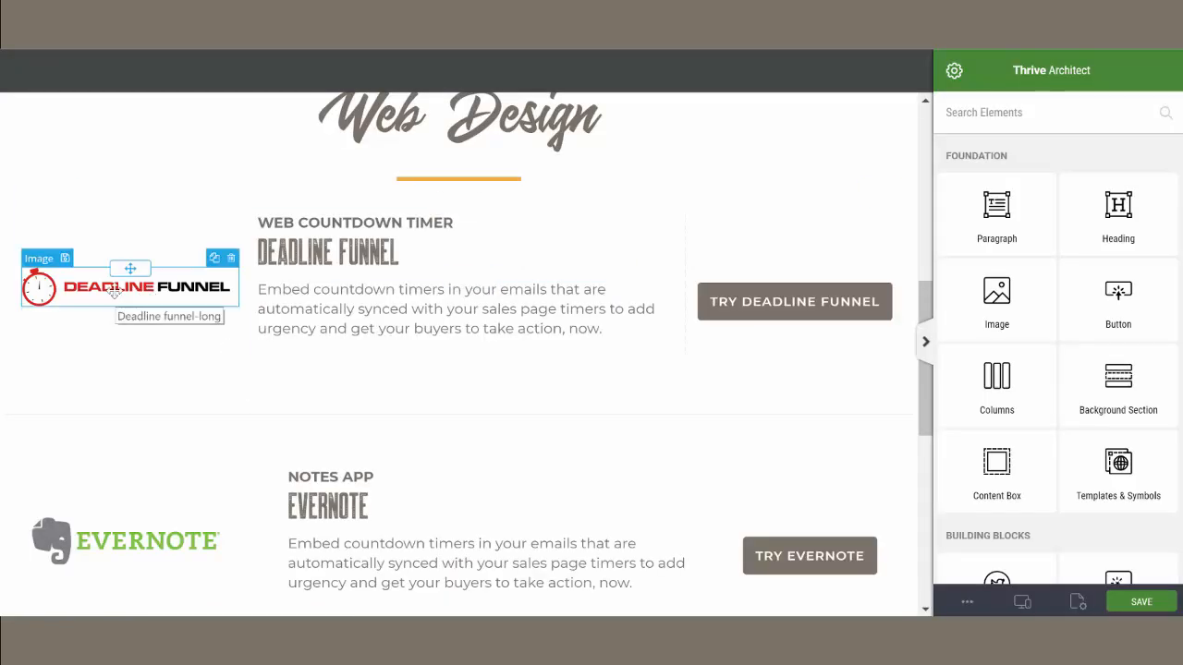
- Give the Deadline Funnel logo image a 10 px solid border, leaving its image style as No Style
{"action": "left_click", "coordinate": [117, 296]}
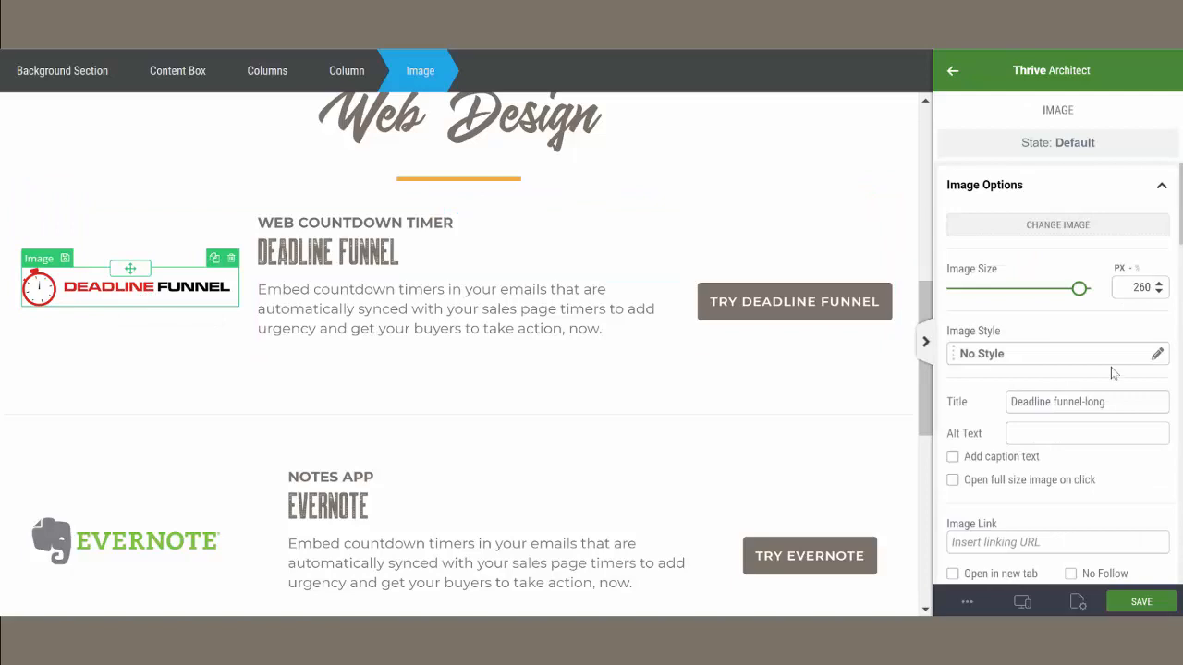
{"action": "left_click", "coordinate": [1049, 360]}
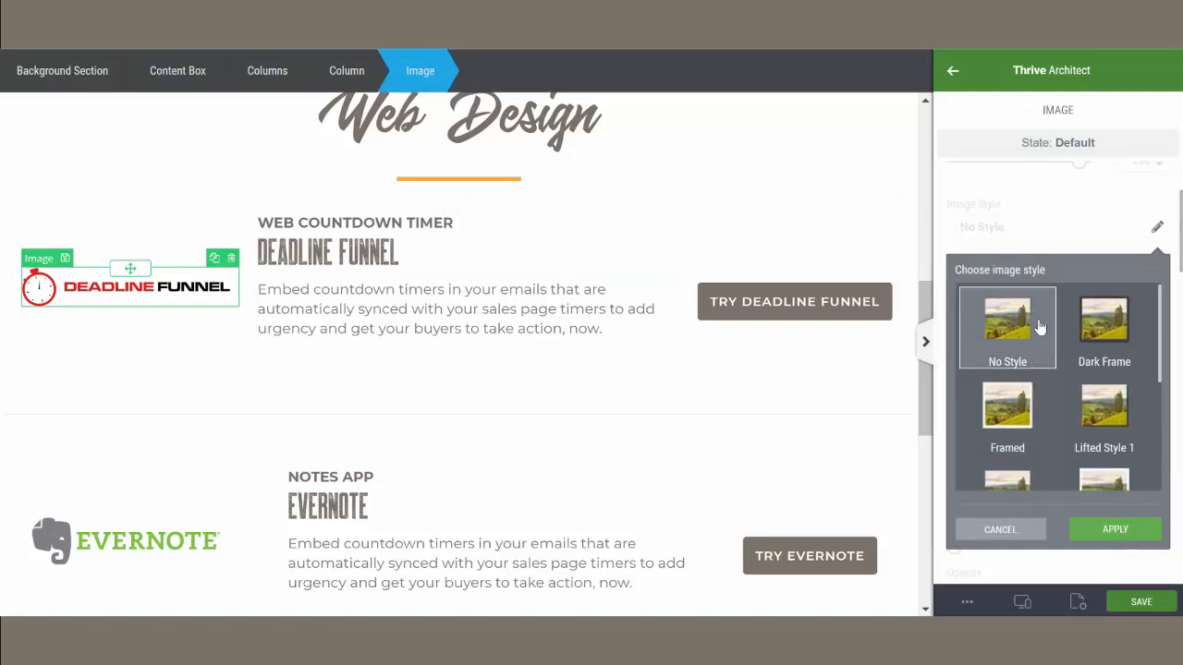
{"action": "left_click", "coordinate": [1000, 530]}
{"action": "scroll", "coordinate": [1056, 407], "scroll_direction": "down", "scroll_amount": 6}
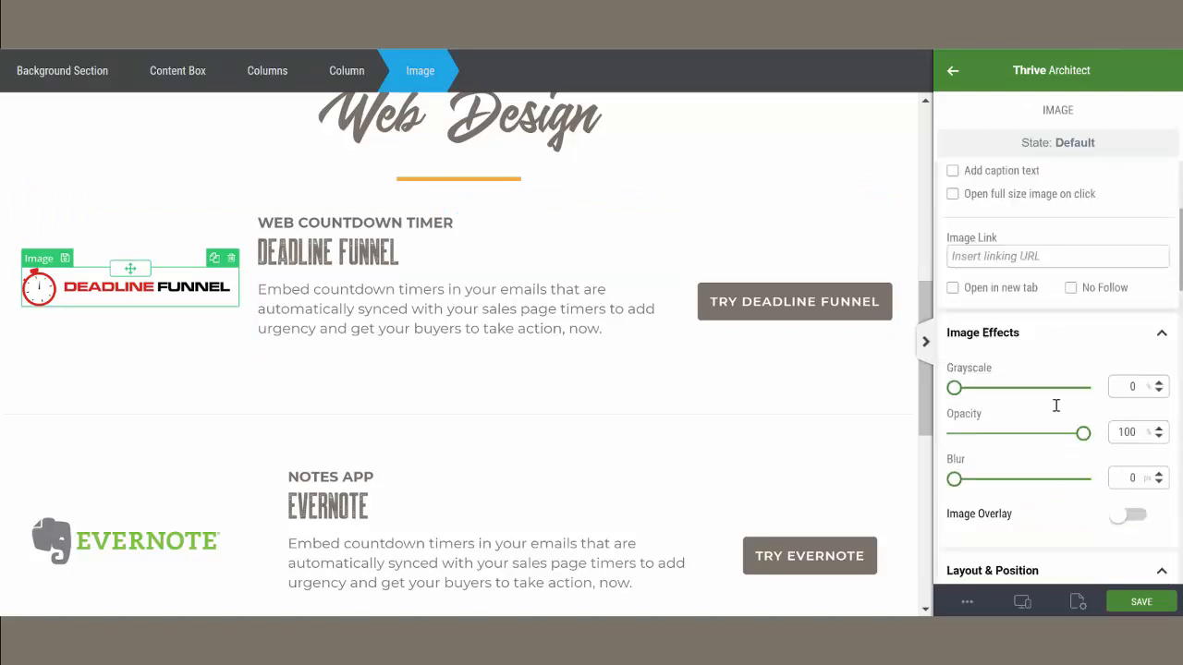
{"action": "scroll", "coordinate": [1055, 405], "scroll_direction": "down", "scroll_amount": 10}
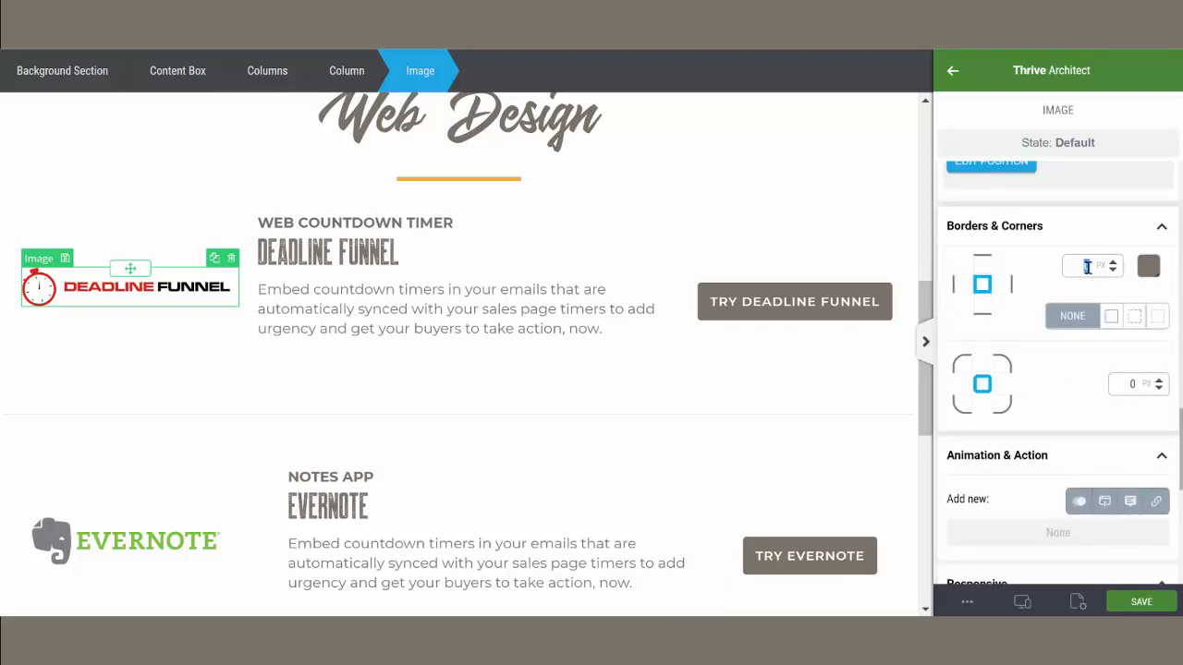
{"action": "left_click", "coordinate": [1088, 267]}
{"action": "type", "text": "10"}
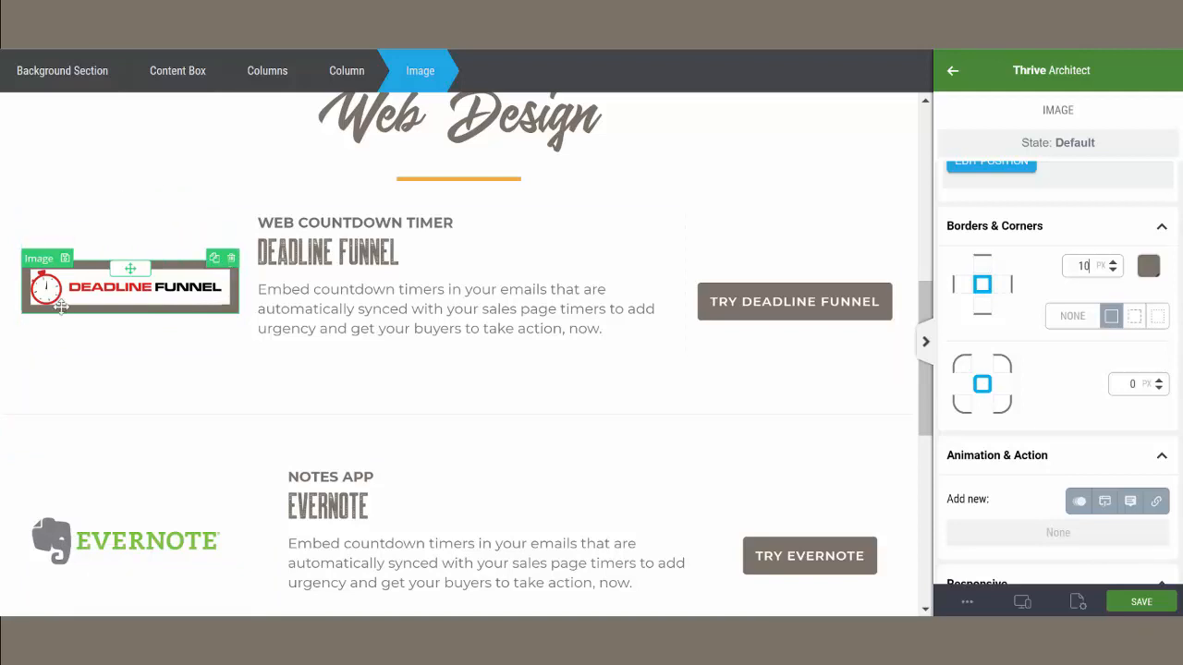
- Add a 10 px solid border around the column that holds the ConvertKit logo
{"action": "scroll", "coordinate": [106, 460], "scroll_direction": "down", "scroll_amount": 1}
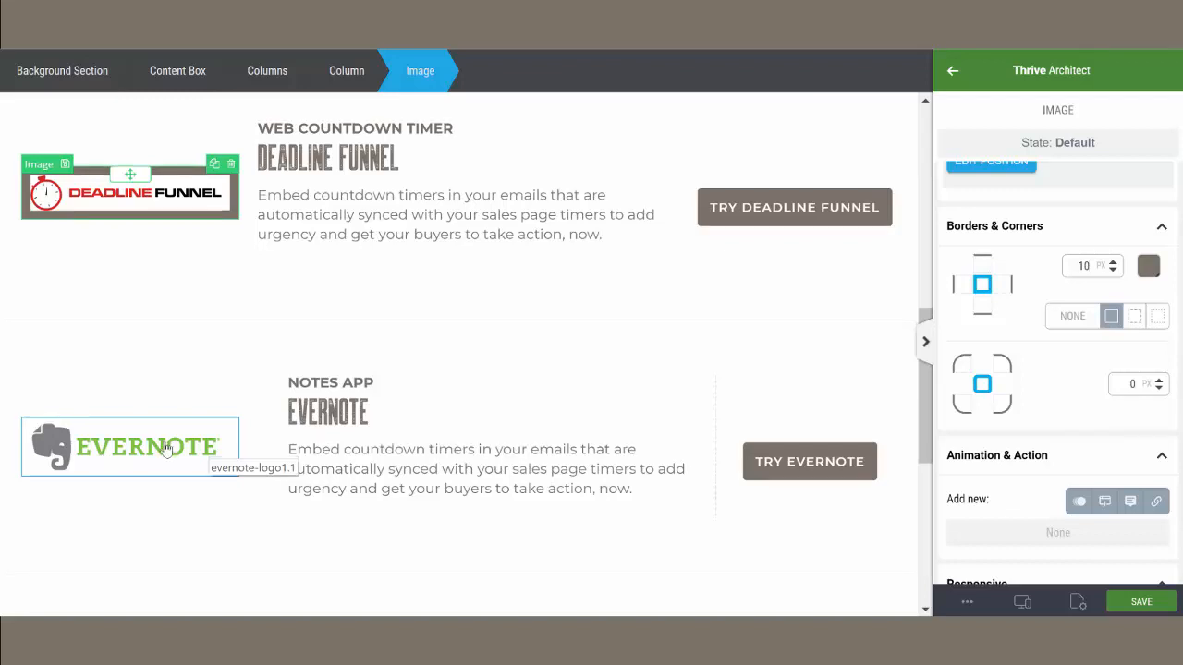
{"action": "scroll", "coordinate": [167, 449], "scroll_direction": "down", "scroll_amount": 2}
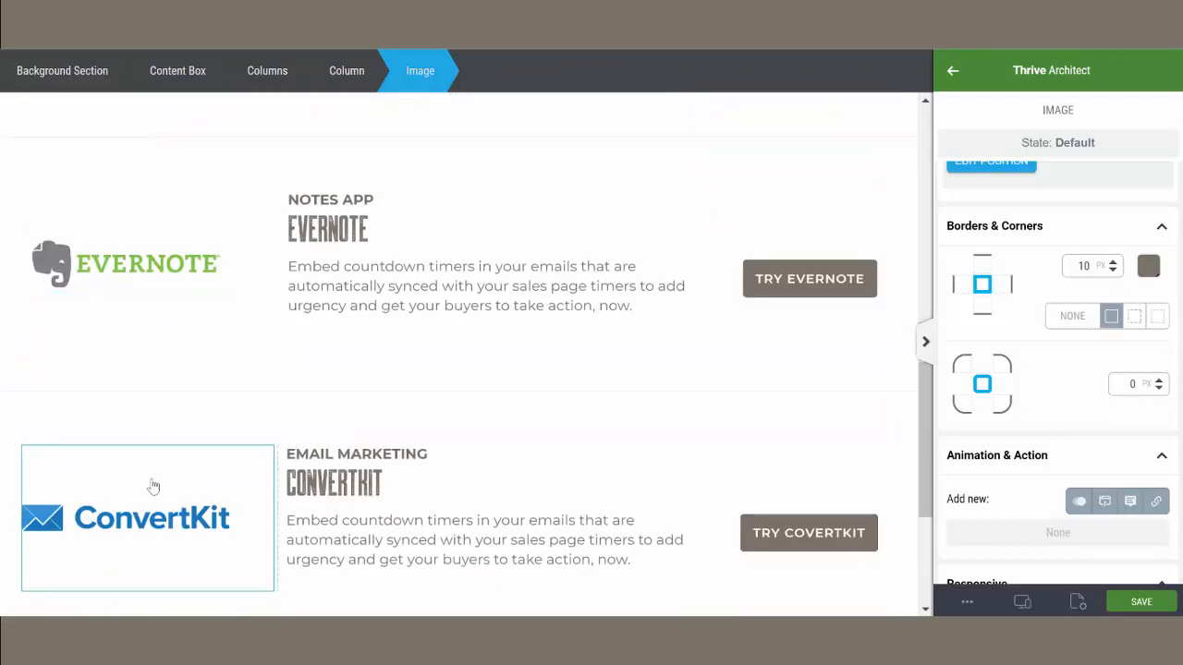
{"action": "left_click", "coordinate": [153, 486]}
{"action": "scroll", "coordinate": [1071, 261], "scroll_direction": "up", "scroll_amount": 1}
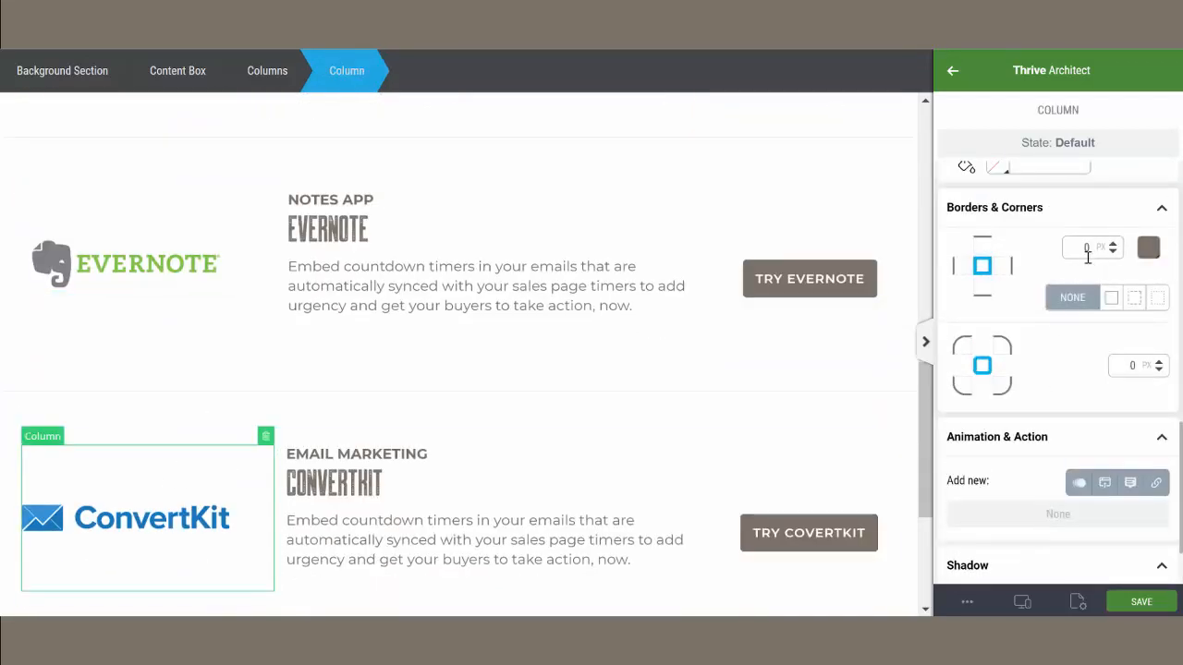
{"action": "type", "text": "10"}
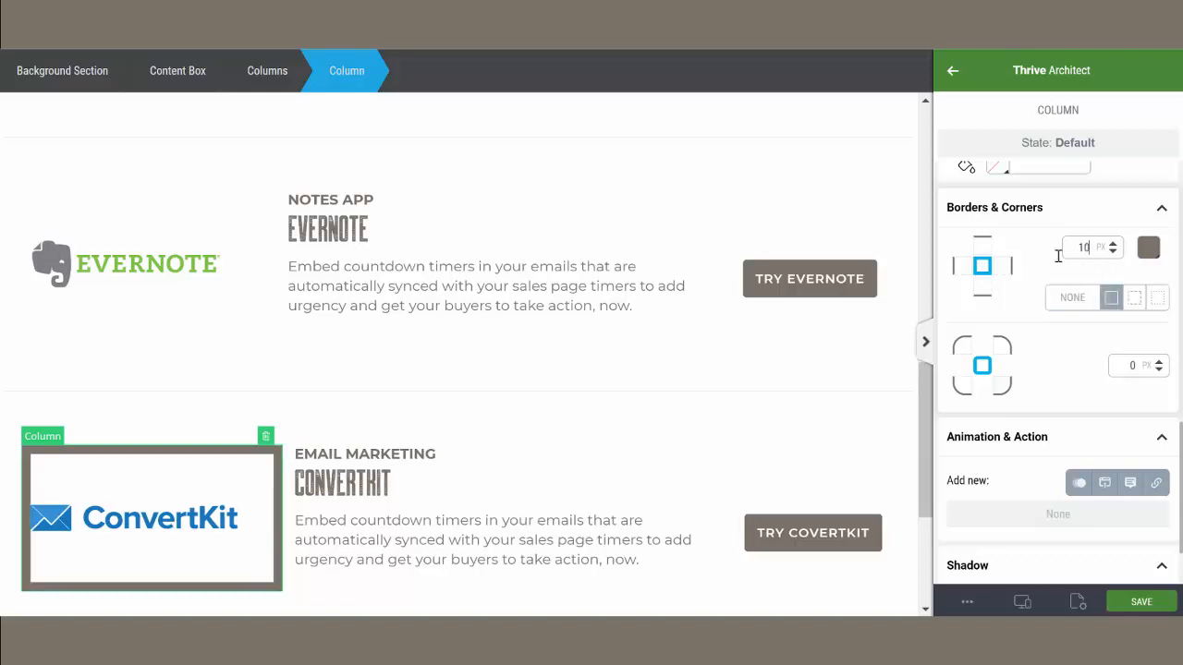
- Compare the bordered logos, and set the border width of the ConvertKit logo's column to 0 px
{"action": "scroll", "coordinate": [257, 314], "scroll_direction": "up", "scroll_amount": 1}
{"action": "scroll", "coordinate": [245, 317], "scroll_direction": "up", "scroll_amount": 1}
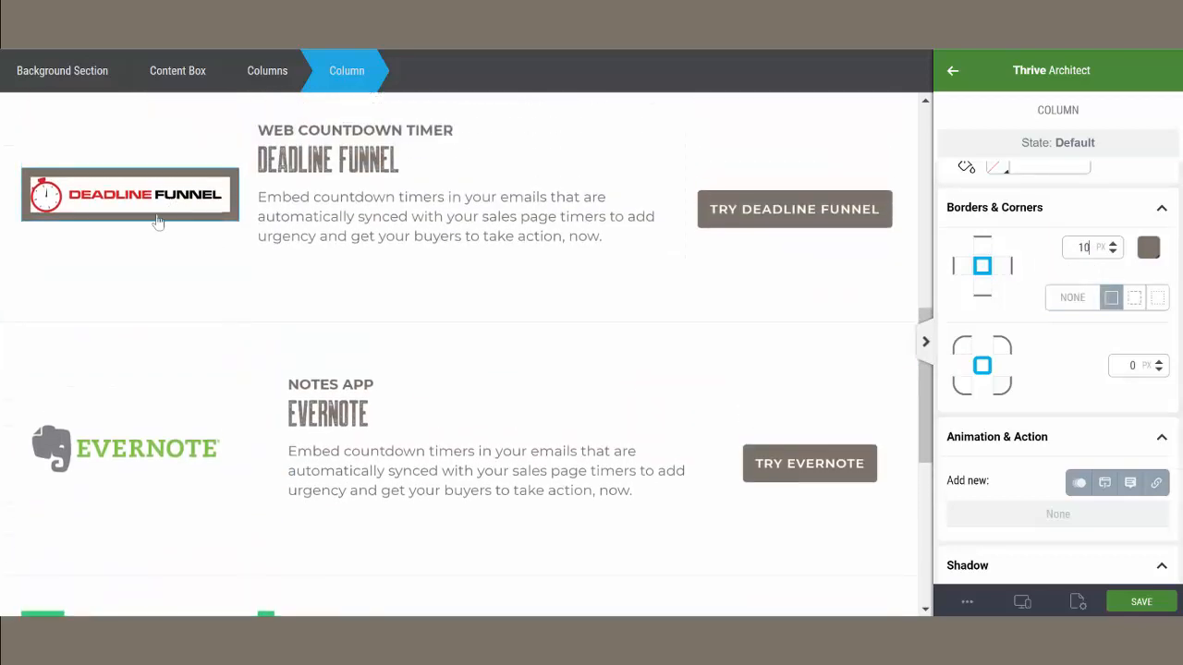
{"action": "scroll", "coordinate": [183, 397], "scroll_direction": "down", "scroll_amount": 2}
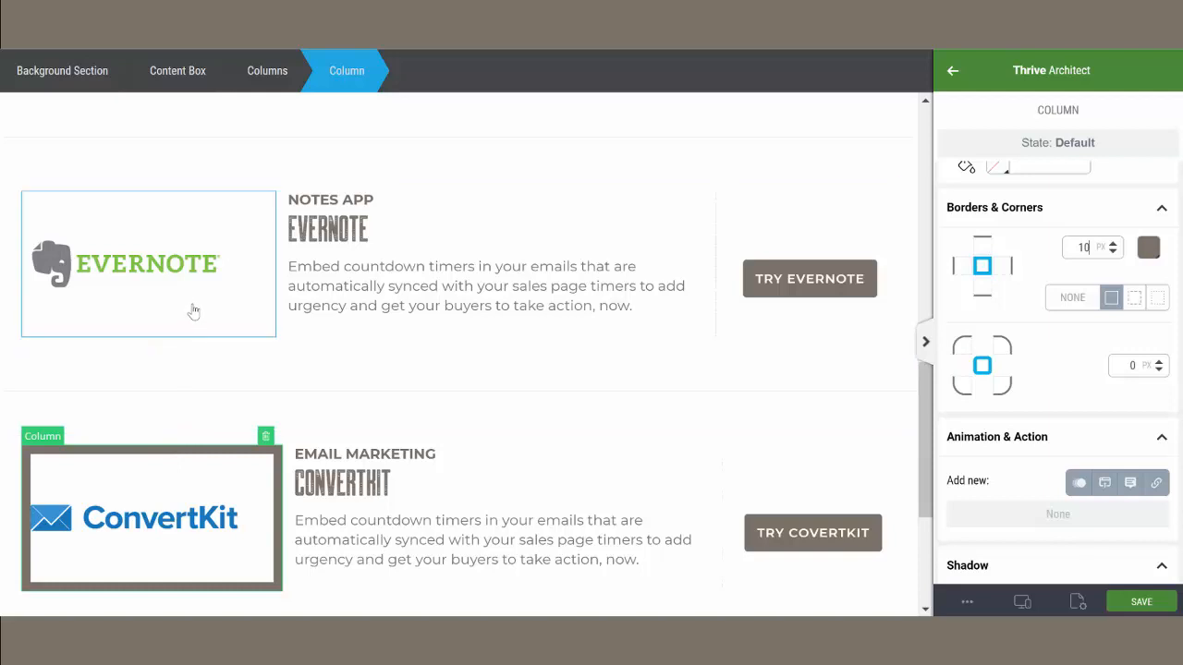
{"action": "double_click", "coordinate": [1084, 247]}
{"action": "type", "text": "0"}
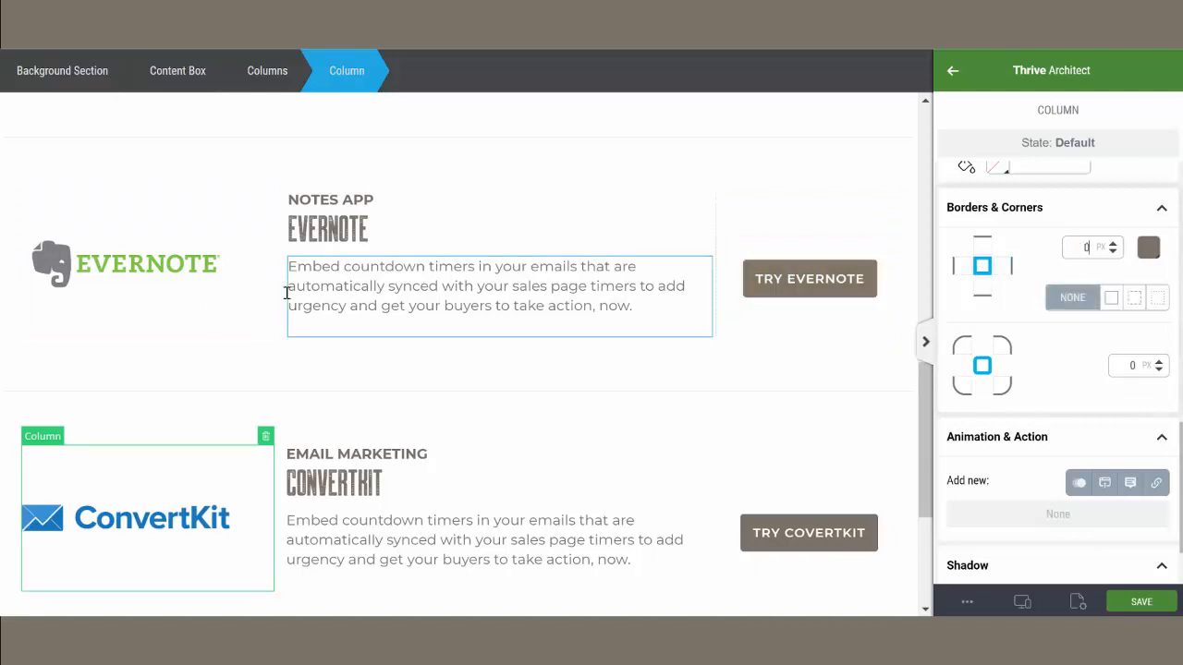
- Set the border width of the Deadline Funnel logo image to 0 px
{"action": "scroll", "coordinate": [131, 265], "scroll_direction": "up", "scroll_amount": 3}
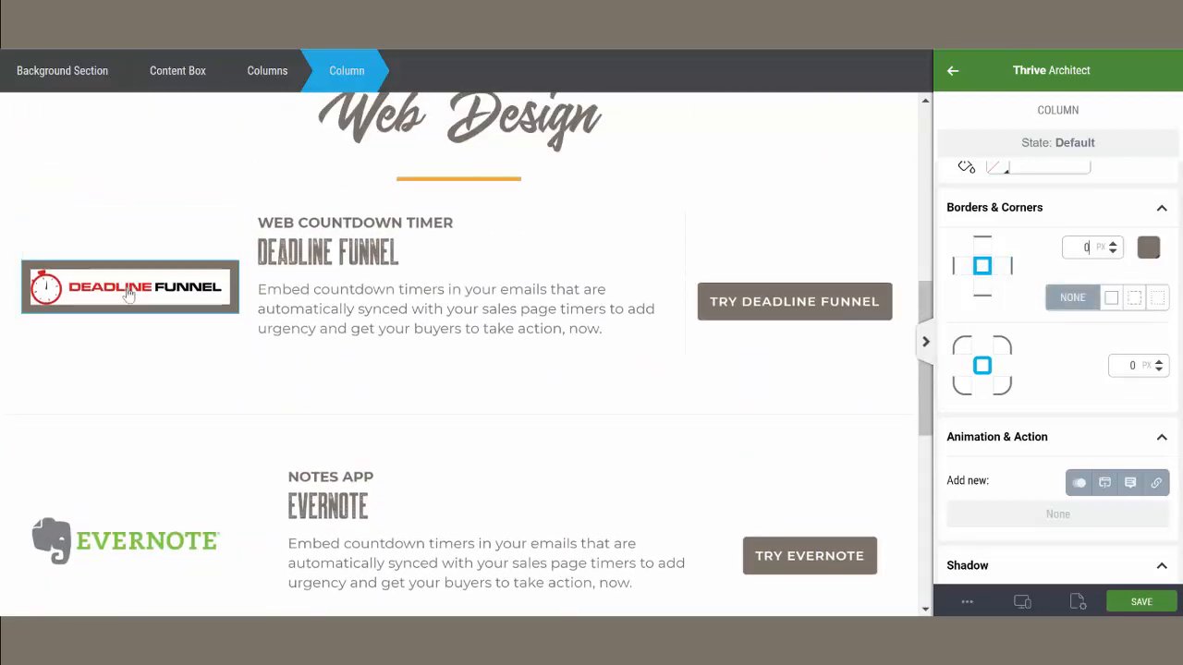
{"action": "left_click", "coordinate": [130, 288]}
{"action": "scroll", "coordinate": [1078, 388], "scroll_direction": "down", "scroll_amount": 4}
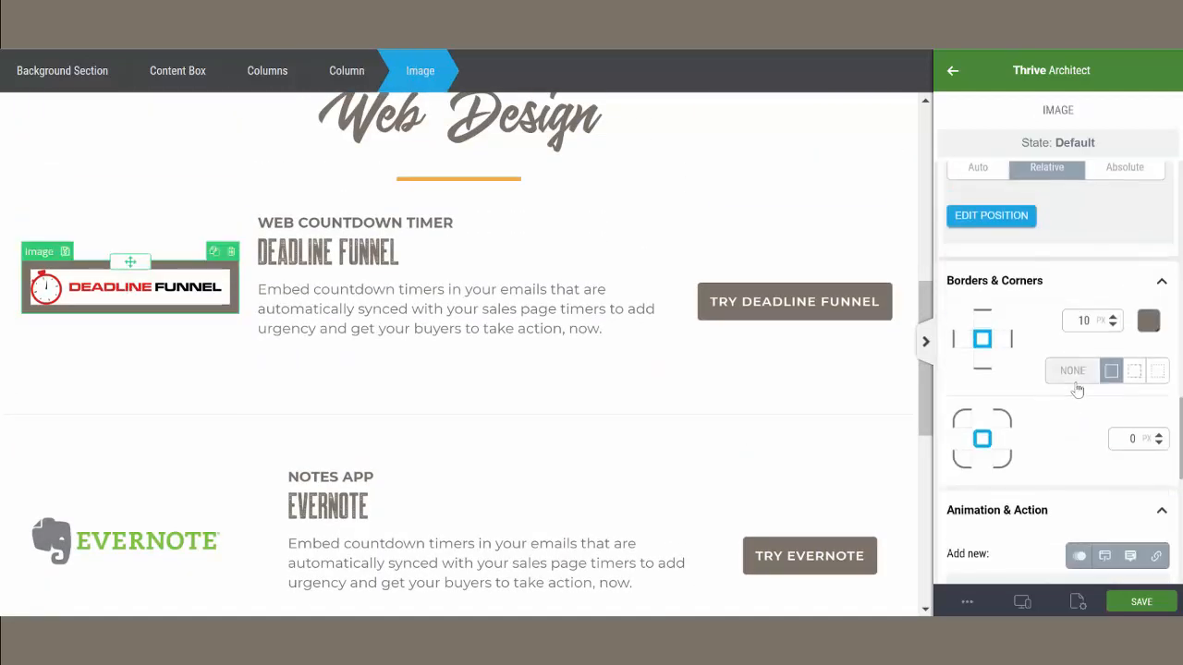
{"action": "double_click", "coordinate": [1083, 321]}
{"action": "type", "text": "0"}
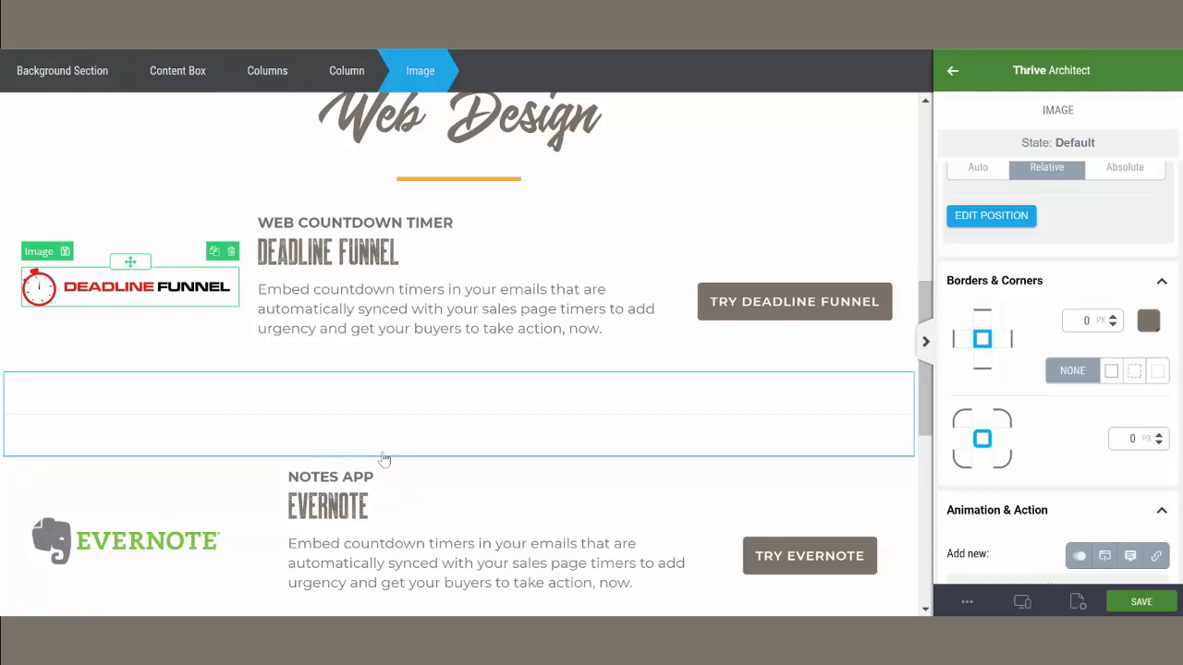
- Apply a "Slide, left" animation to the Deadline Funnel logo image, without looping it
{"action": "scroll", "coordinate": [1049, 453], "scroll_direction": "down", "scroll_amount": 1}
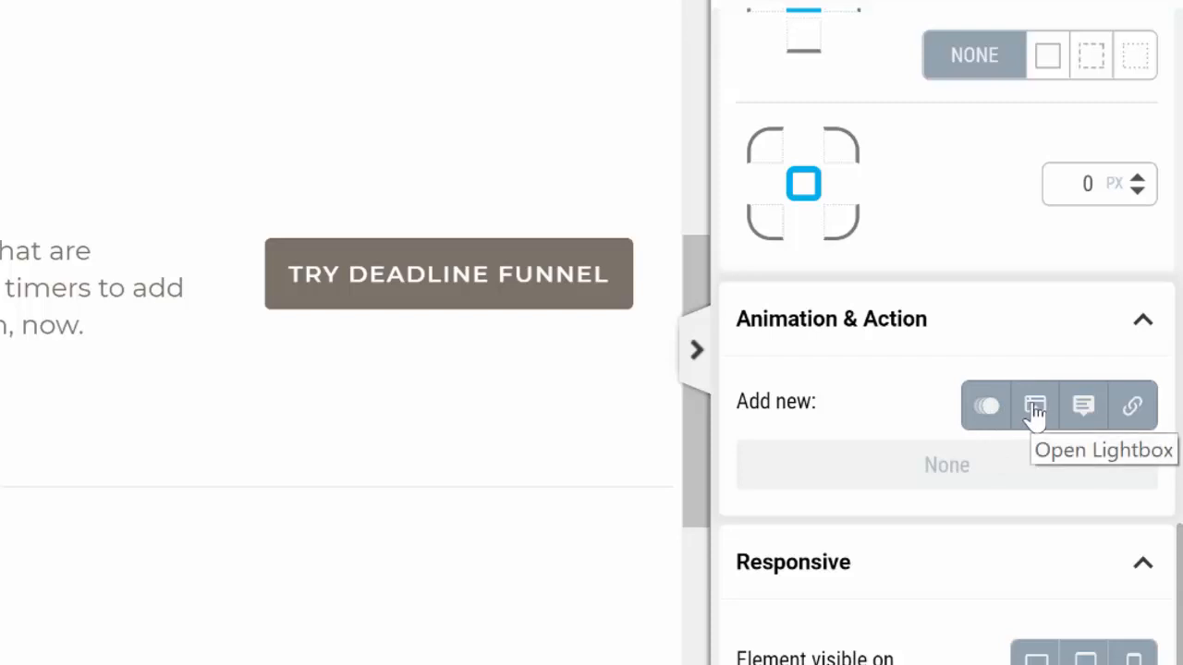
{"action": "left_click", "coordinate": [986, 412]}
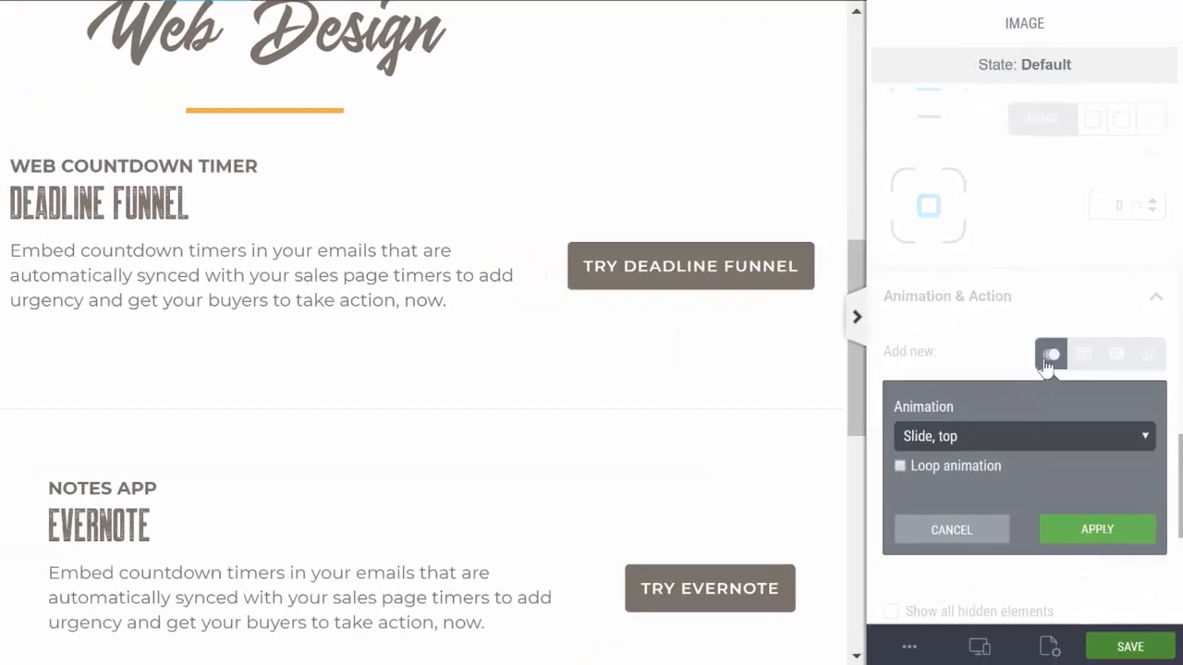
{"action": "scroll", "coordinate": [990, 315], "scroll_direction": "down", "scroll_amount": 2}
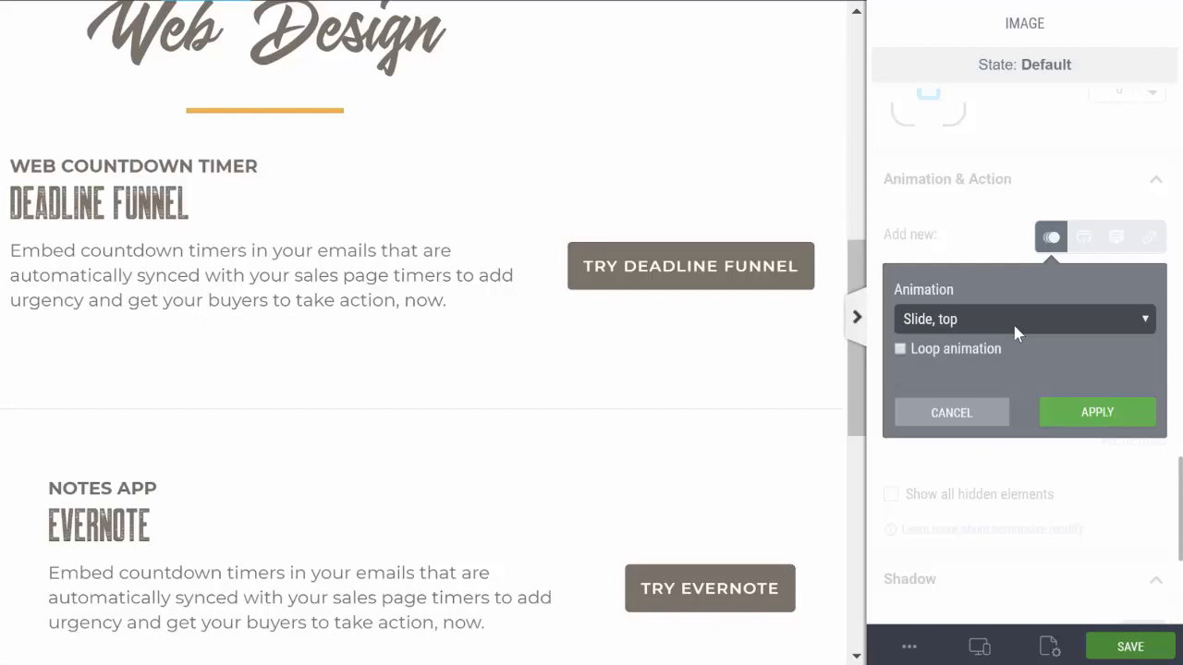
{"action": "left_click", "coordinate": [1012, 321]}
{"action": "scroll", "coordinate": [961, 56], "scroll_direction": "up", "scroll_amount": 1}
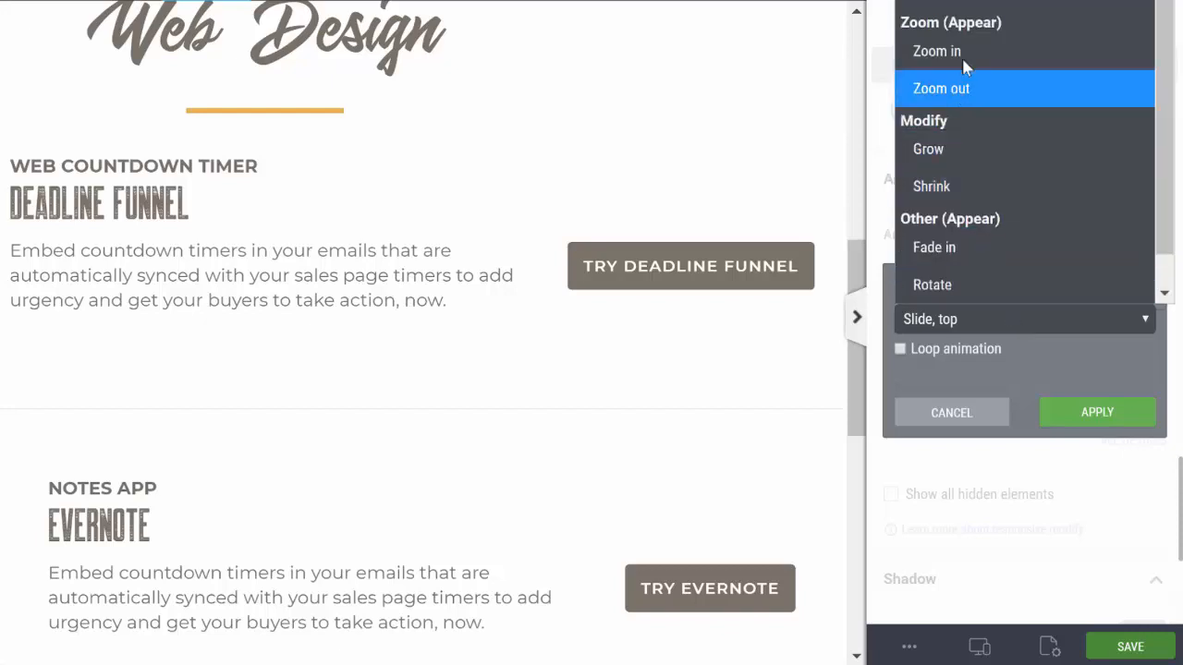
{"action": "scroll", "coordinate": [961, 56], "scroll_direction": "up", "scroll_amount": 1}
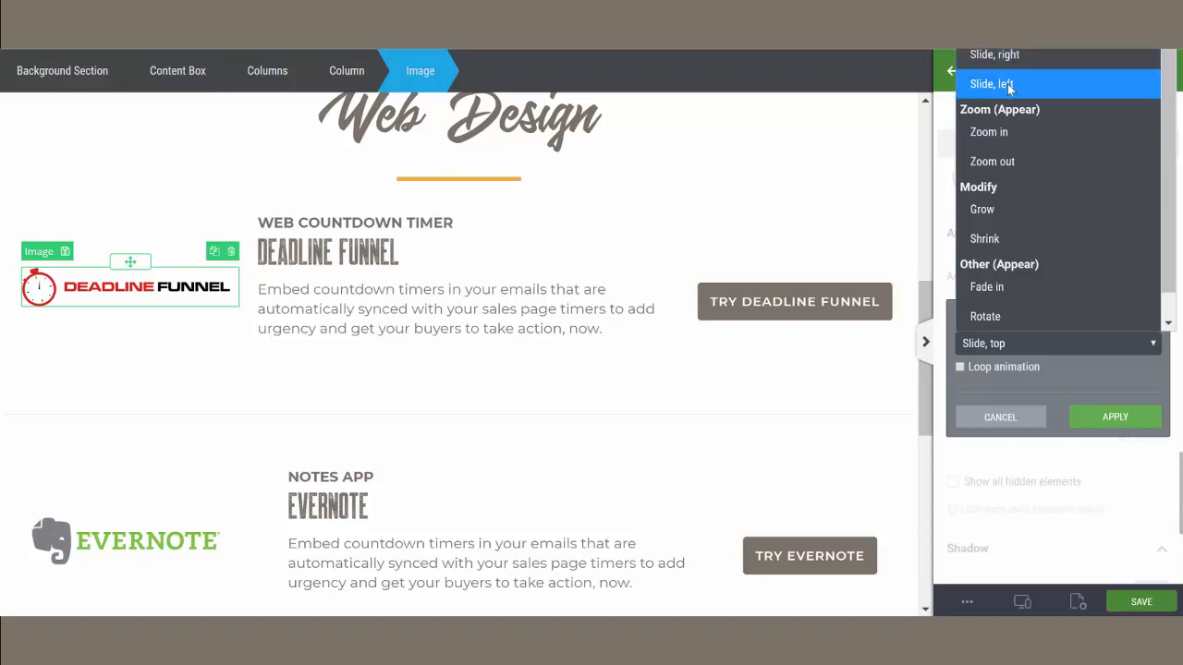
{"action": "left_click", "coordinate": [1009, 84]}
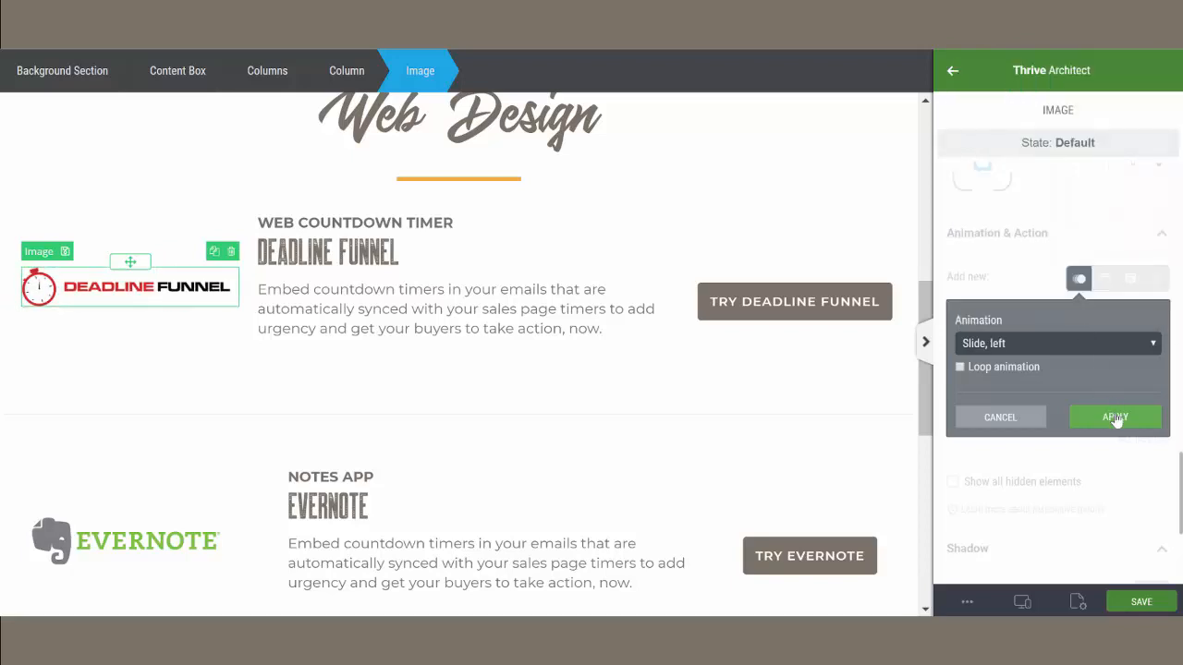
{"action": "left_click", "coordinate": [1115, 418]}
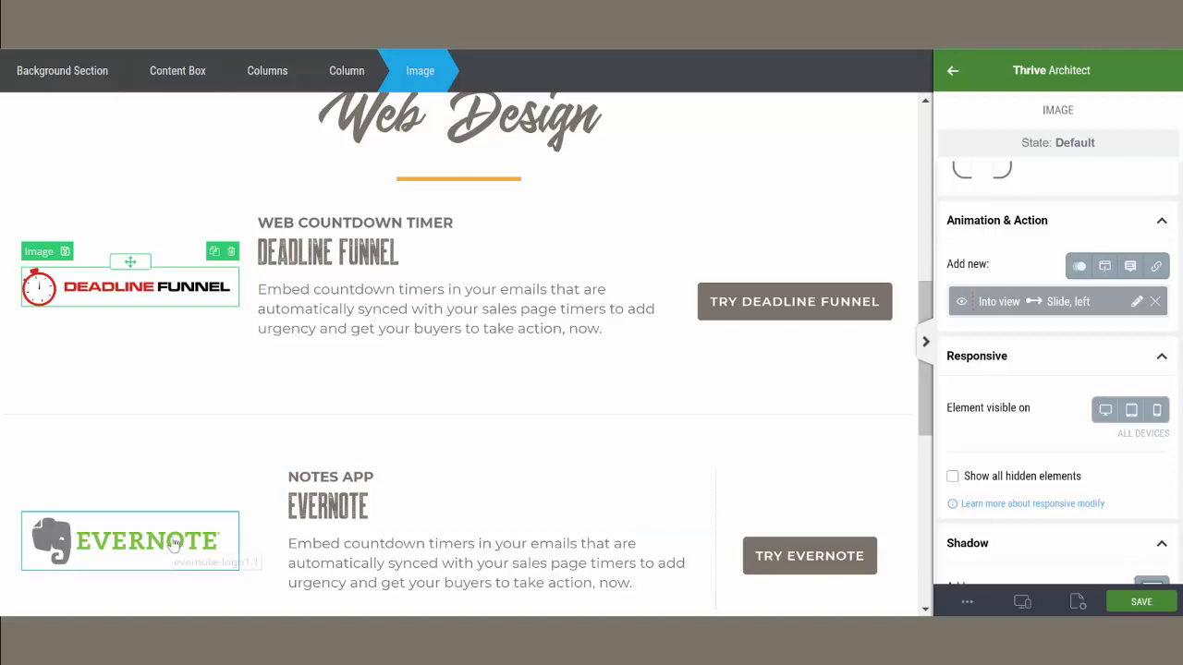
- Add a "Slide, left" animation to the Evernote logo image
{"action": "left_click", "coordinate": [129, 540]}
{"action": "left_click", "coordinate": [1078, 266]}
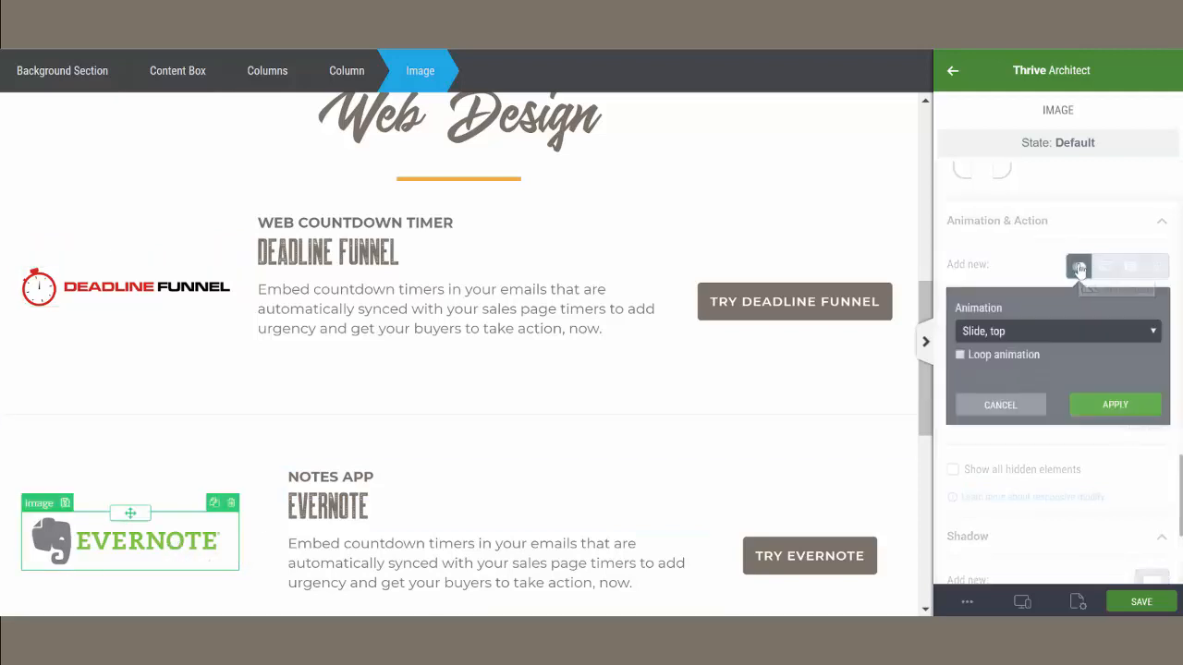
{"action": "left_click", "coordinate": [1000, 335]}
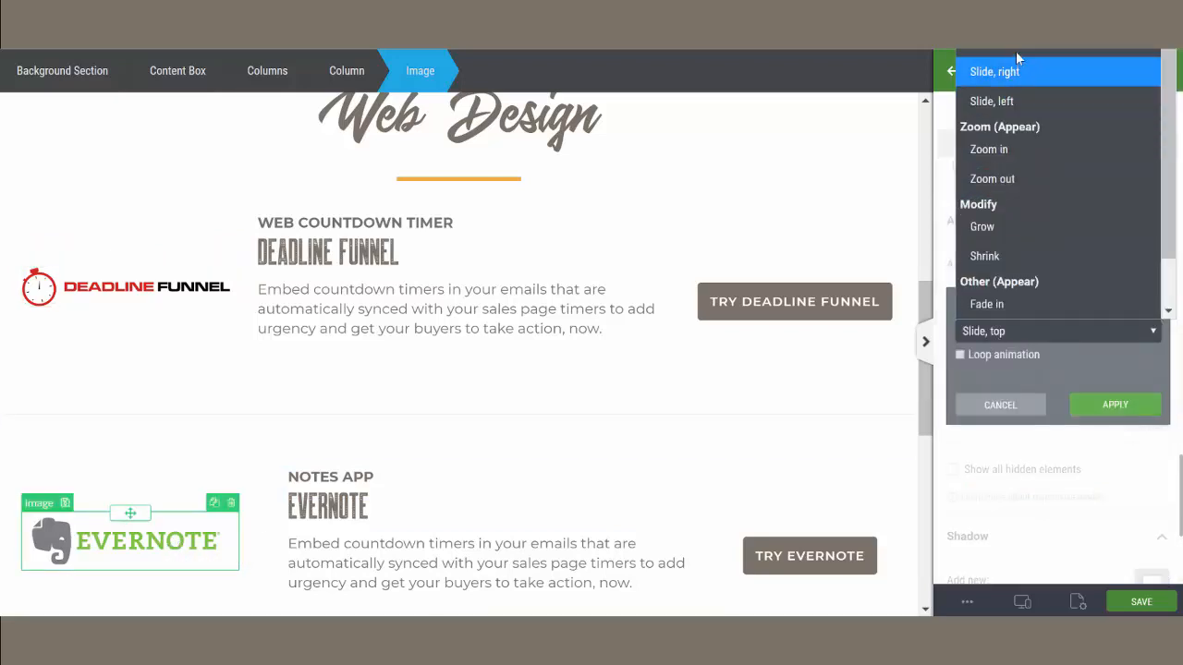
{"action": "left_click", "coordinate": [994, 101]}
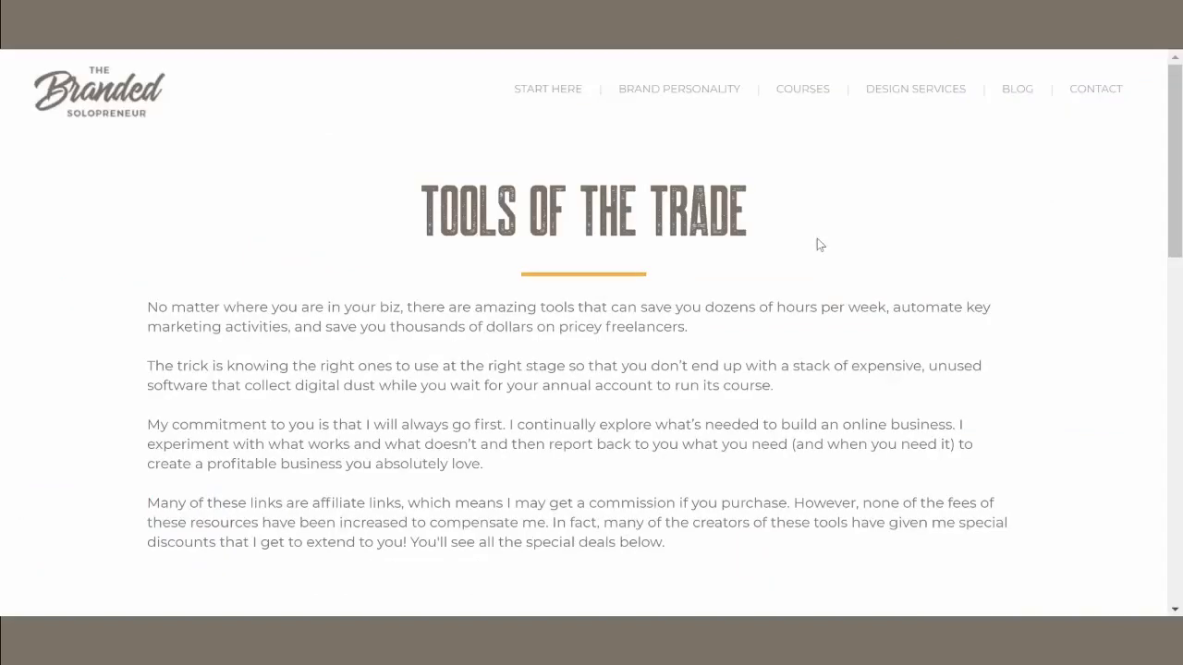
- Review the Tools of the Trade page outside the editor, examining how the tool logos animate into view
{"action": "scroll", "coordinate": [817, 245], "scroll_direction": "down", "scroll_amount": 6}
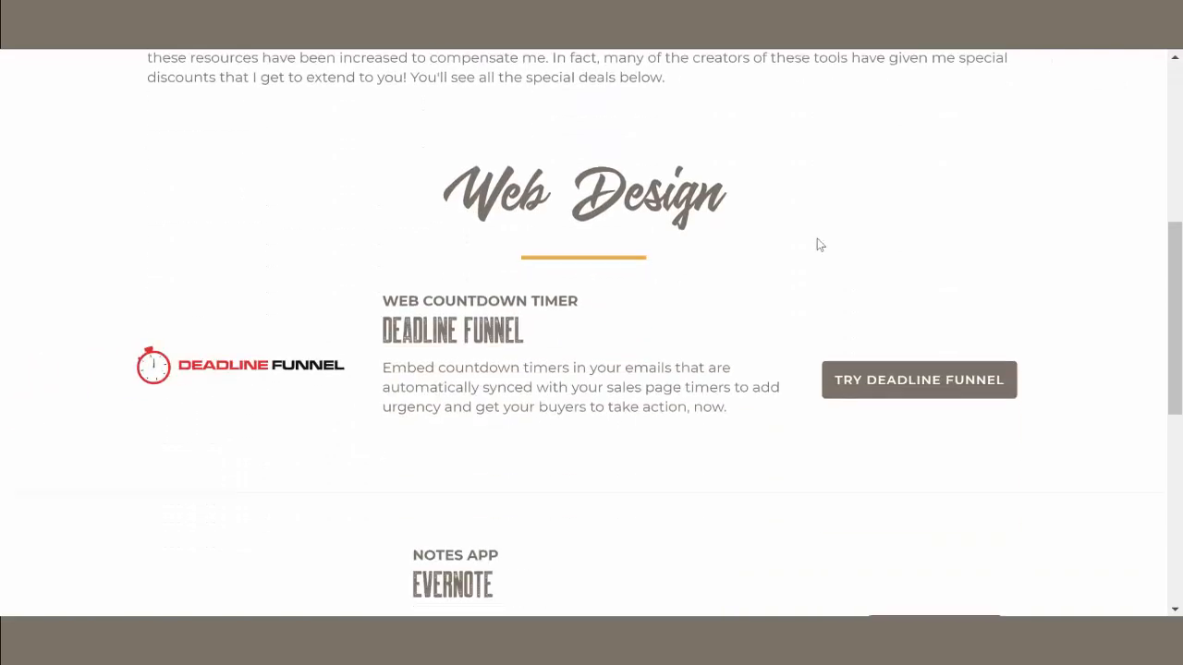
{"action": "scroll", "coordinate": [817, 244], "scroll_direction": "down", "scroll_amount": 4}
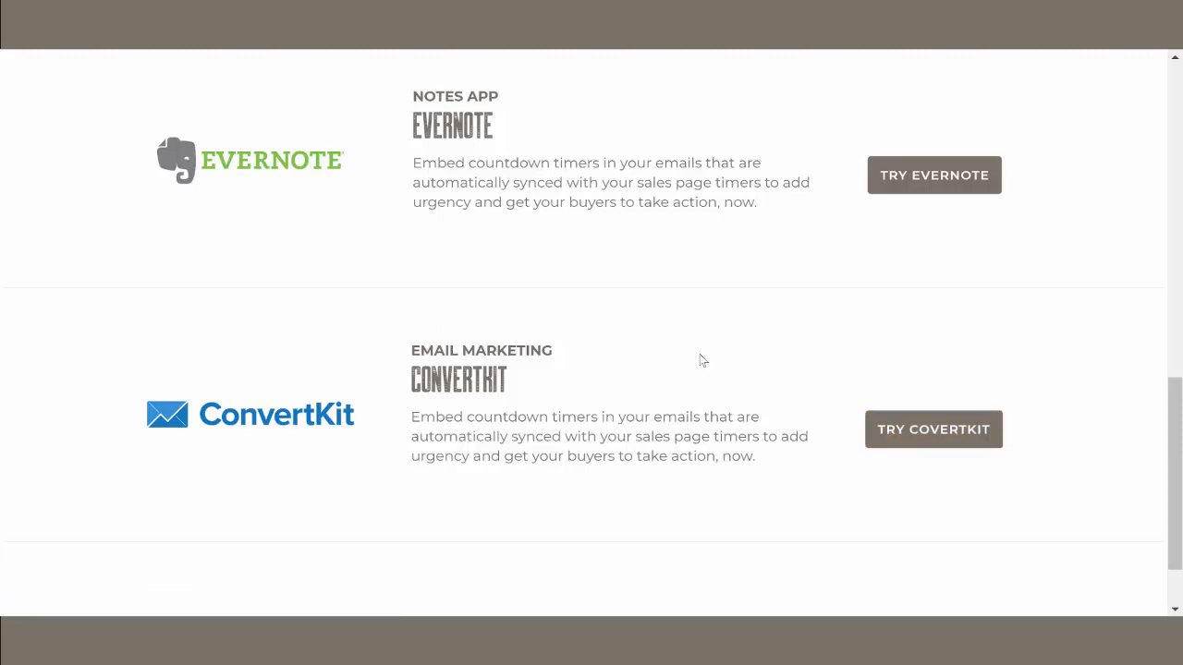
{"action": "scroll", "coordinate": [702, 361], "scroll_direction": "up", "scroll_amount": 3}
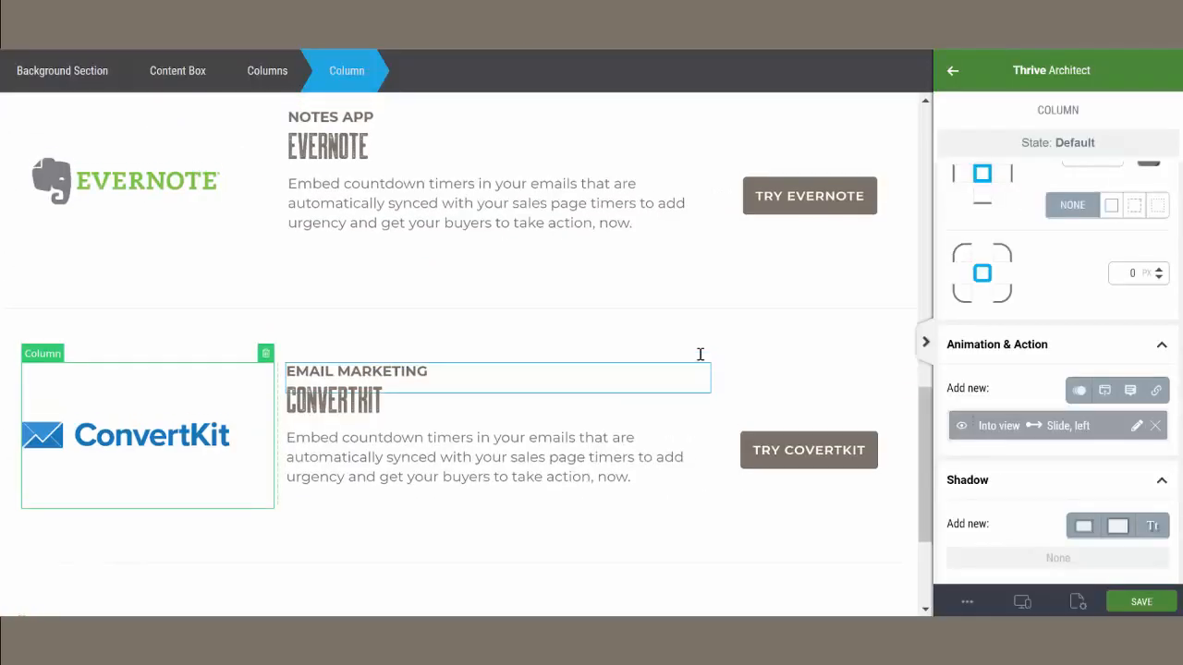
- Back in the editor, insert a new background section between the introduction text and the Web Design section
{"action": "scroll", "coordinate": [700, 351], "scroll_direction": "up", "scroll_amount": 4}
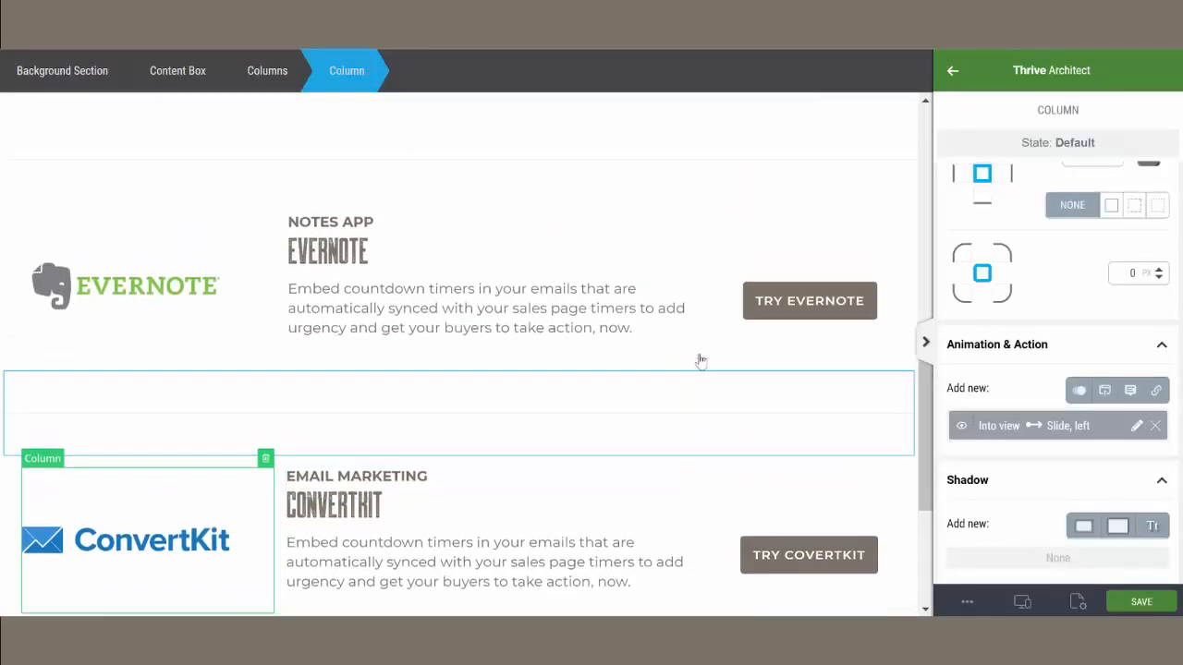
{"action": "scroll", "coordinate": [701, 361], "scroll_direction": "up", "scroll_amount": 2}
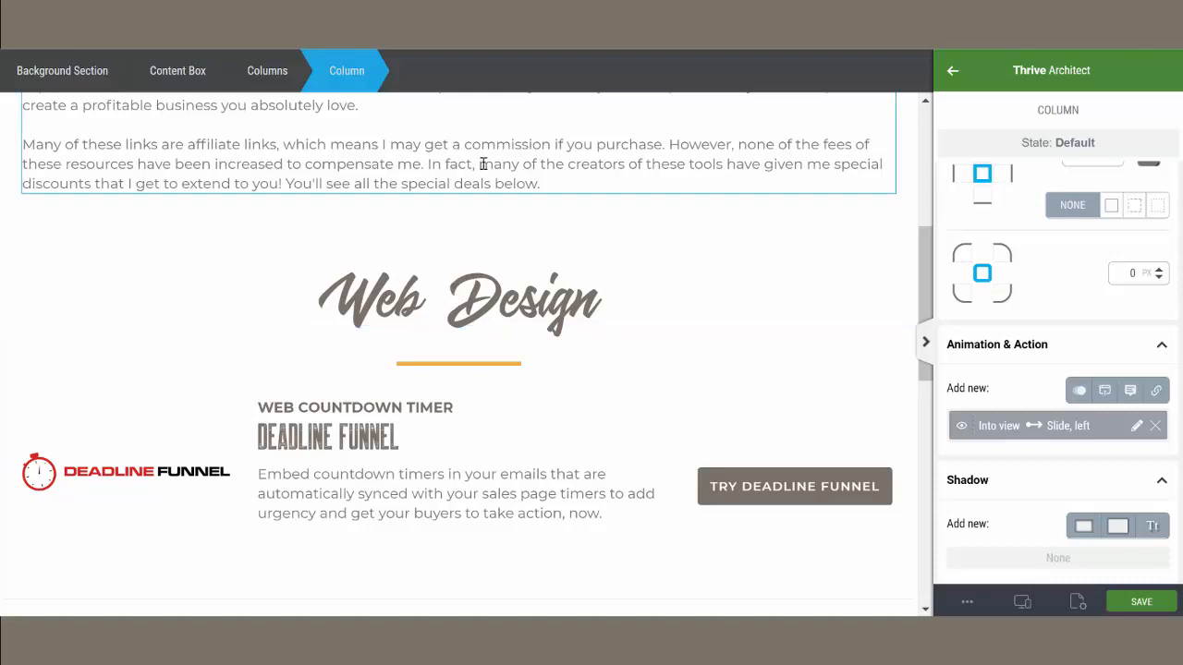
{"action": "left_click", "coordinate": [953, 71]}
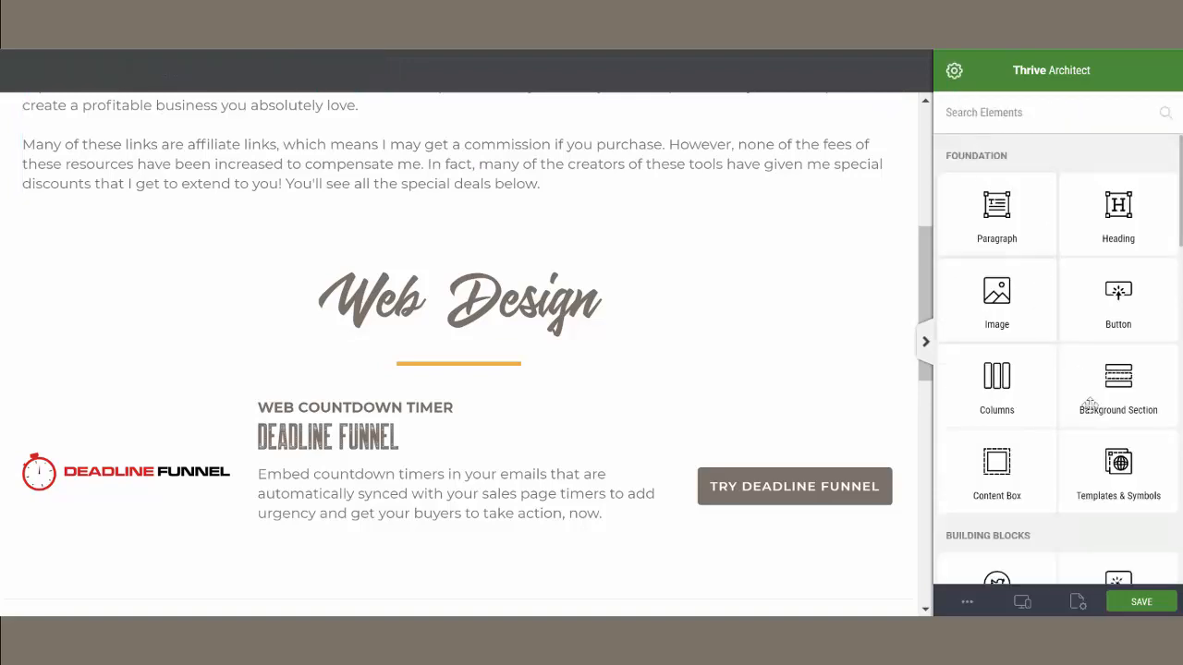
{"action": "left_click_drag", "start_coordinate": [1127, 401], "coordinate": [562, 246]}
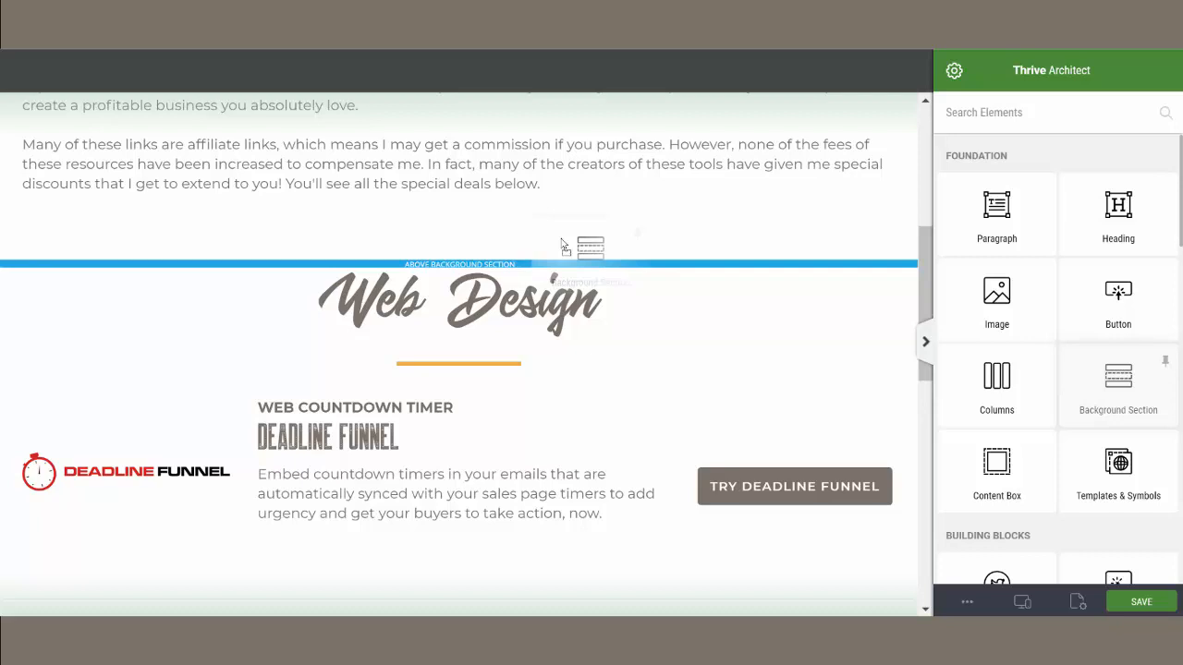
{"action": "left_click_drag", "start_coordinate": [562, 246], "coordinate": [562, 246]}
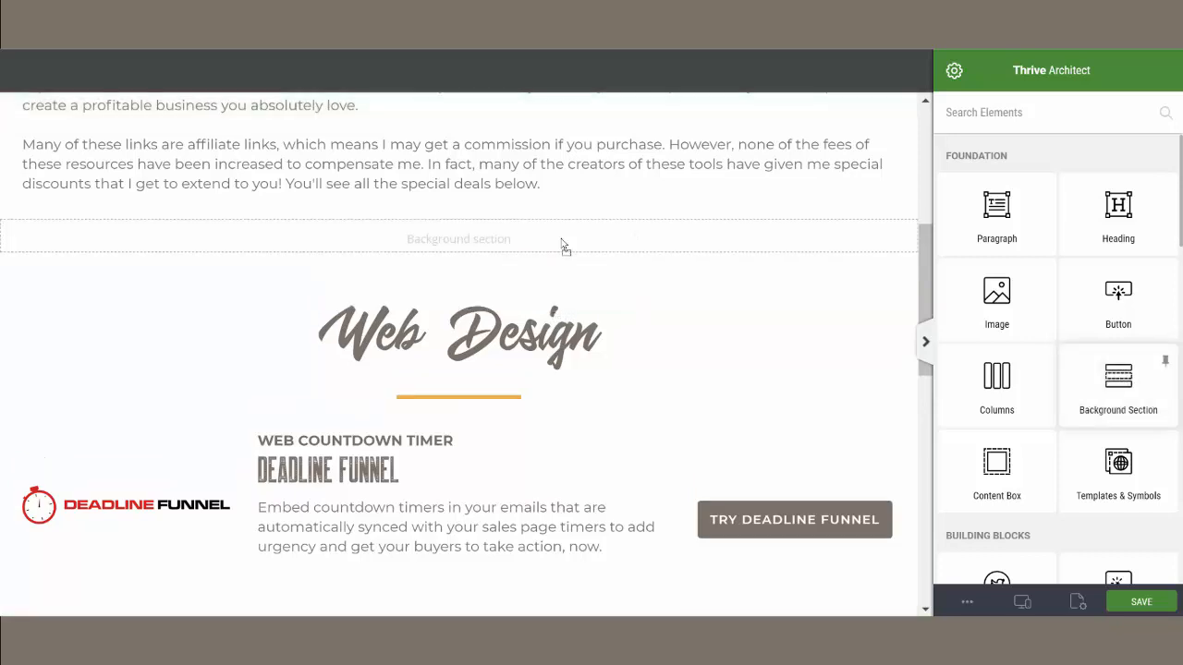
- Find the Table of Contents element and place it in the empty background section above Web Design
{"action": "left_click", "coordinate": [953, 74]}
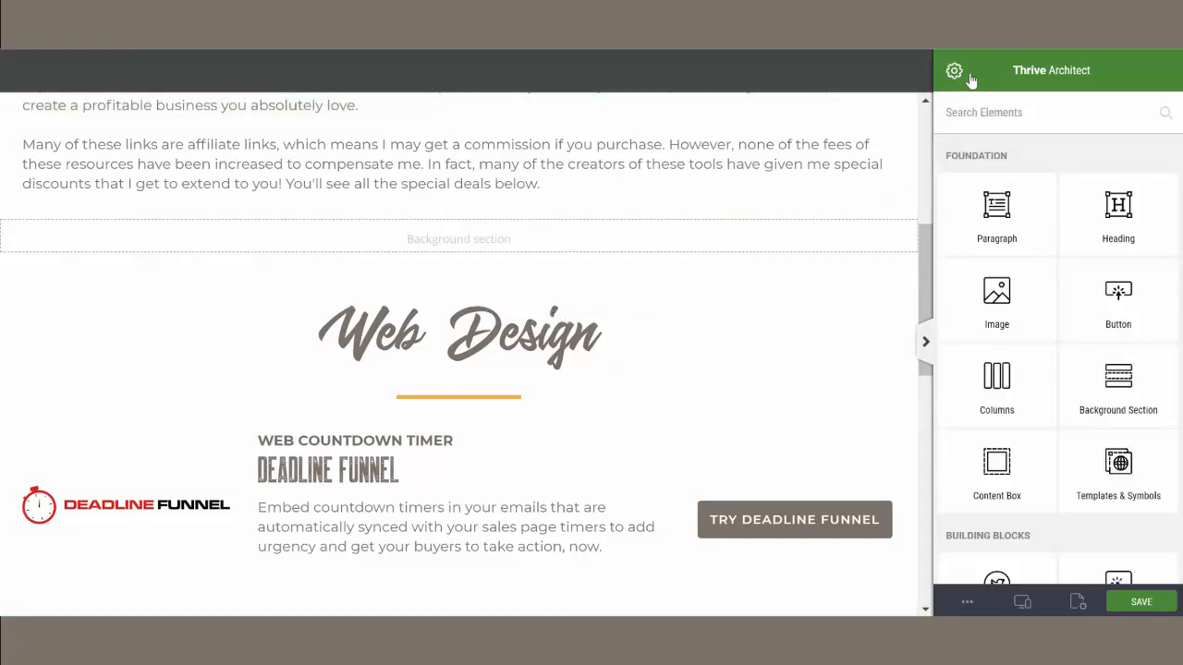
{"action": "left_click", "coordinate": [980, 112]}
{"action": "type", "text": "table"}
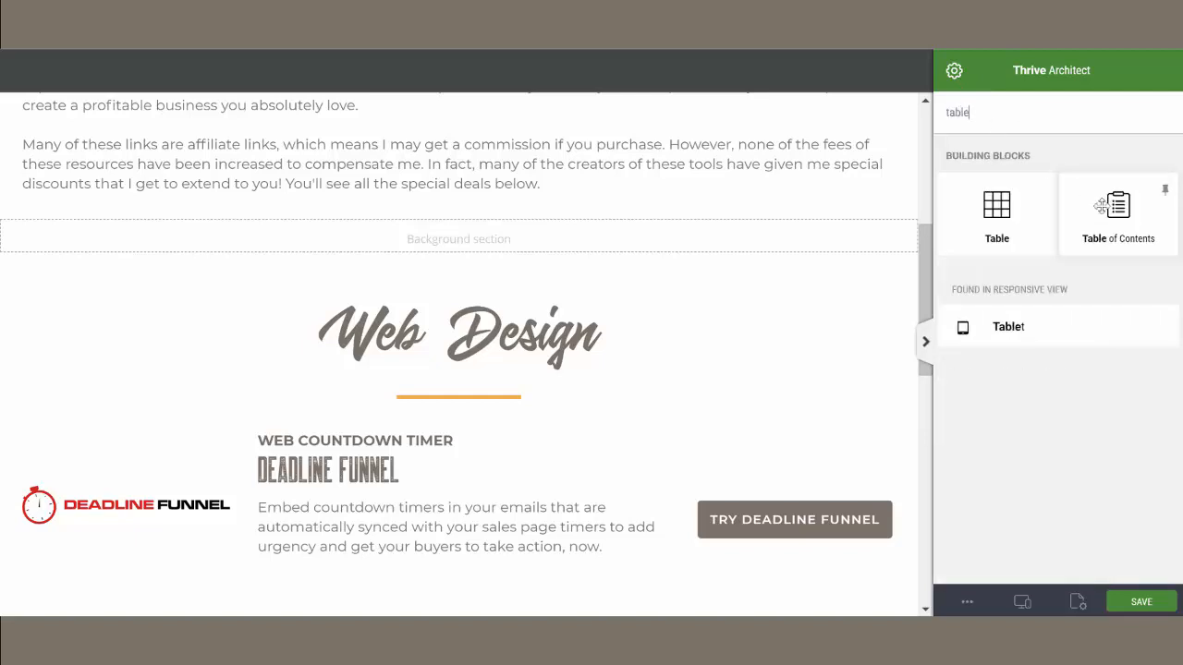
{"action": "left_click_drag", "start_coordinate": [1100, 206], "coordinate": [634, 246]}
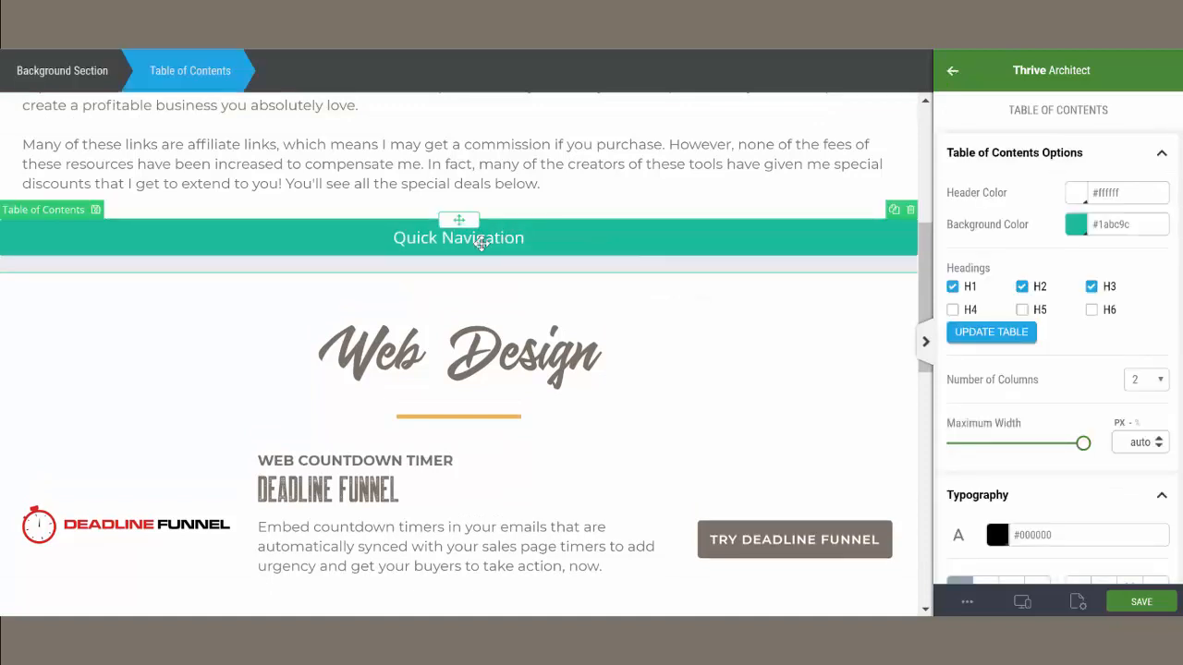
- Replace the table of contents header text with "TABLE OF CONTENTS"
{"action": "triple_click", "coordinate": [485, 245]}
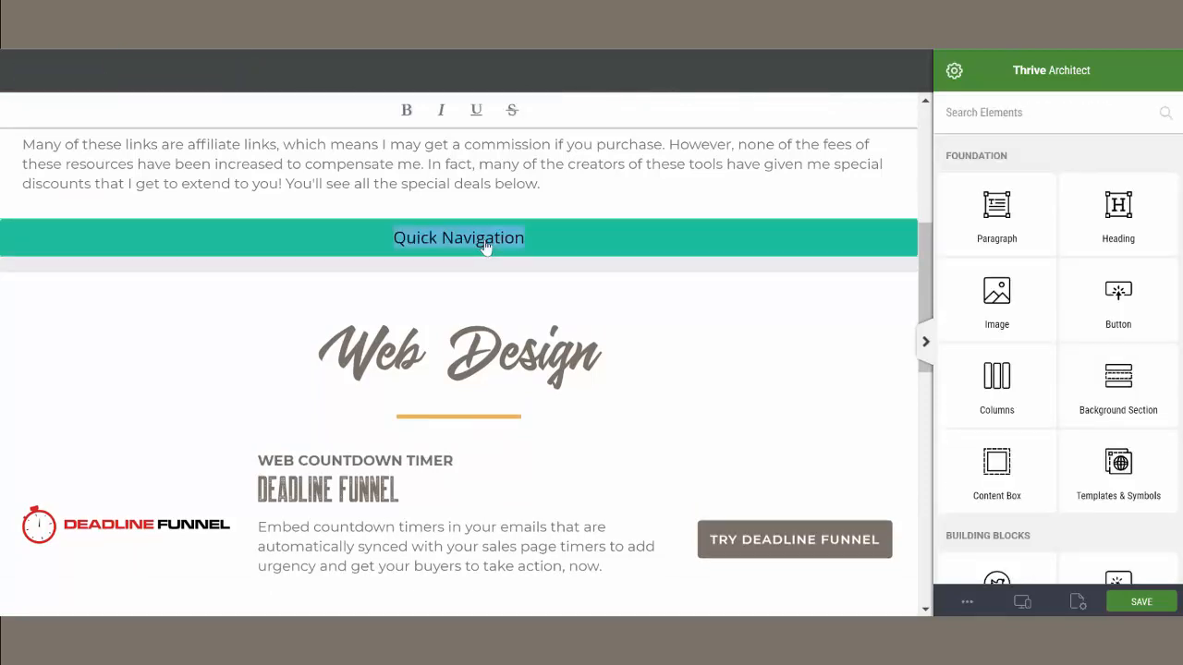
{"action": "type", "text": "TABLE"}
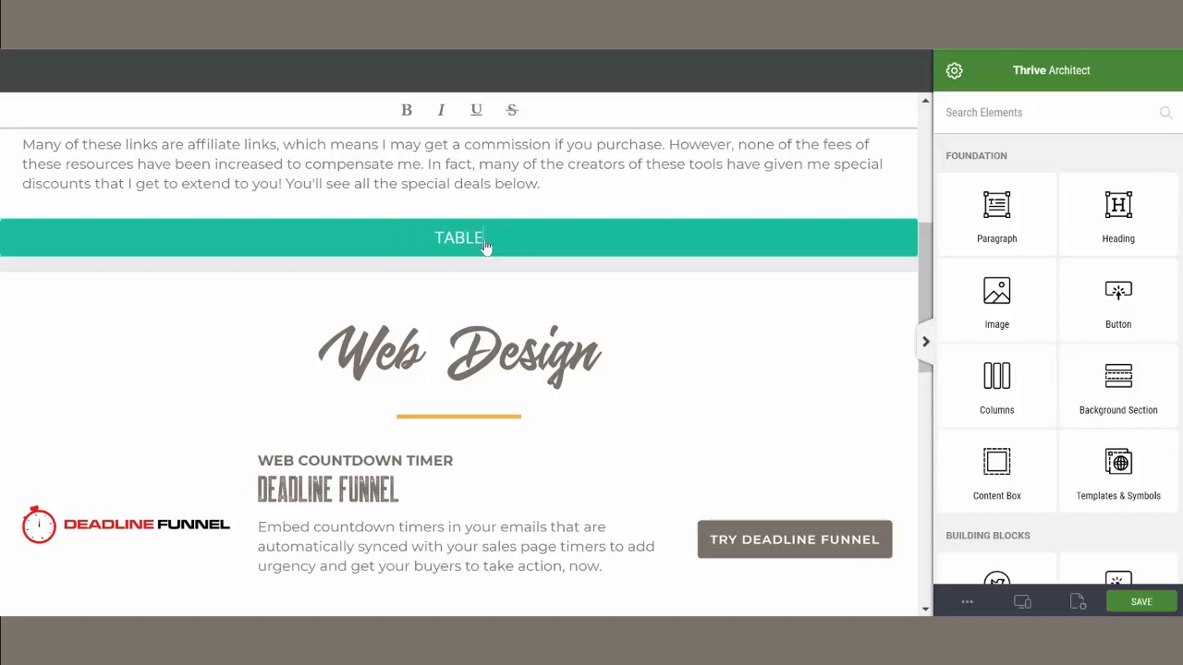
{"action": "type", "text": " OF CONTENTS"}
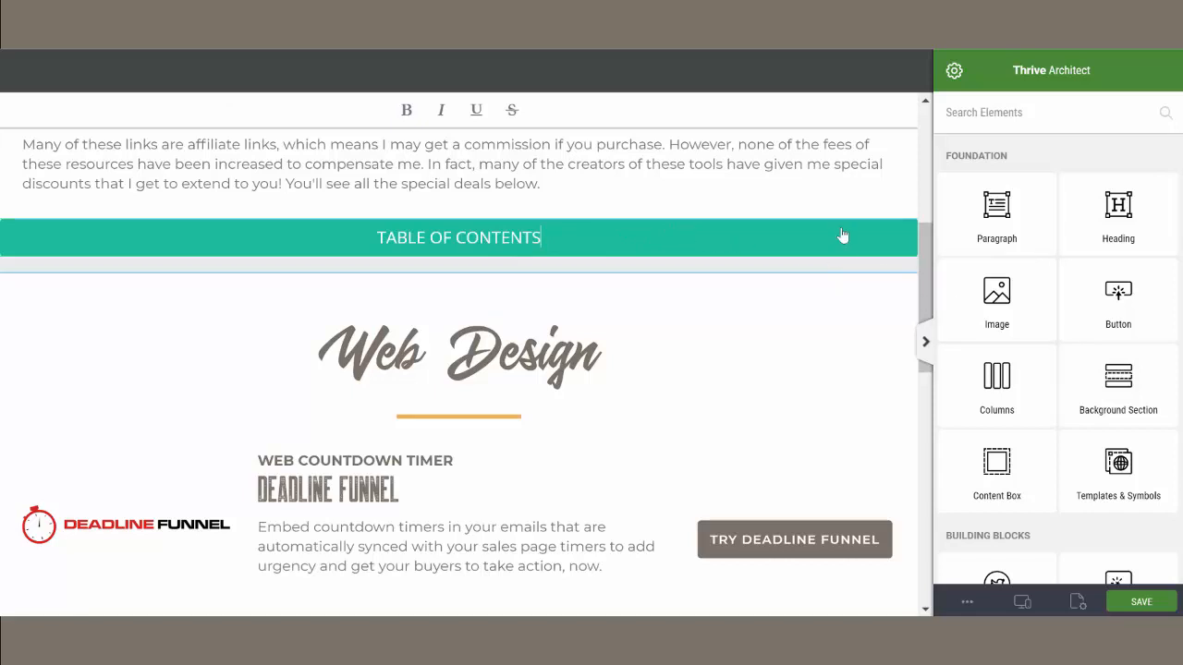
{"action": "left_click", "coordinate": [880, 245]}
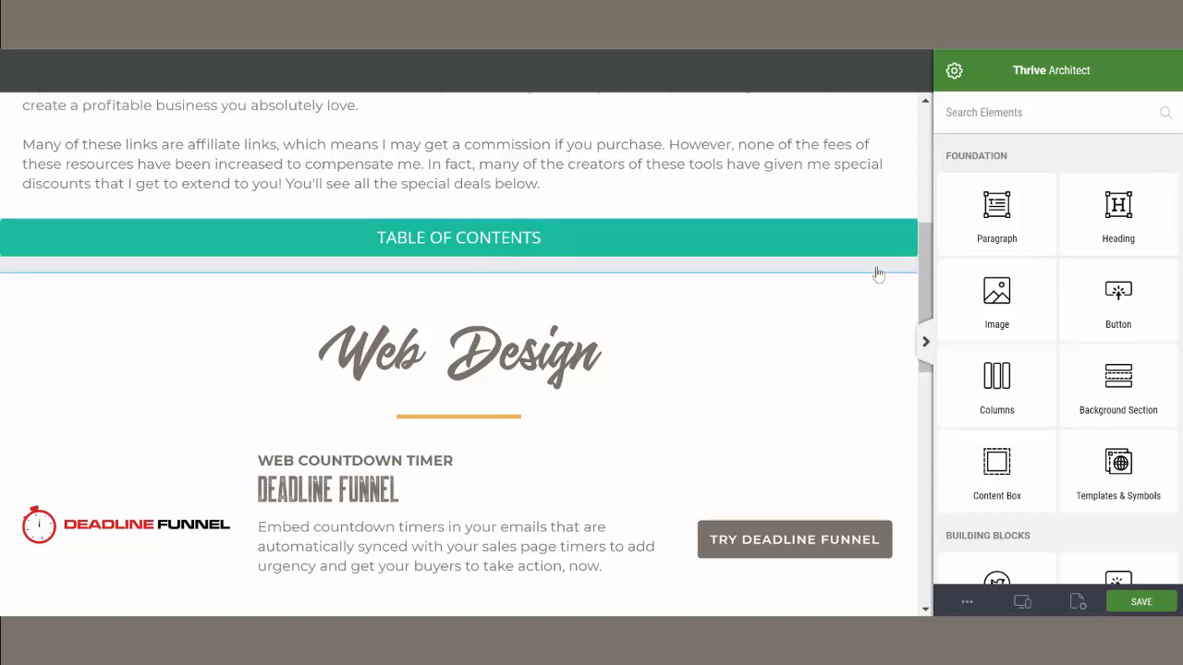
- Change the table of contents background color to the orange #efb14d
{"action": "left_click", "coordinate": [878, 274]}
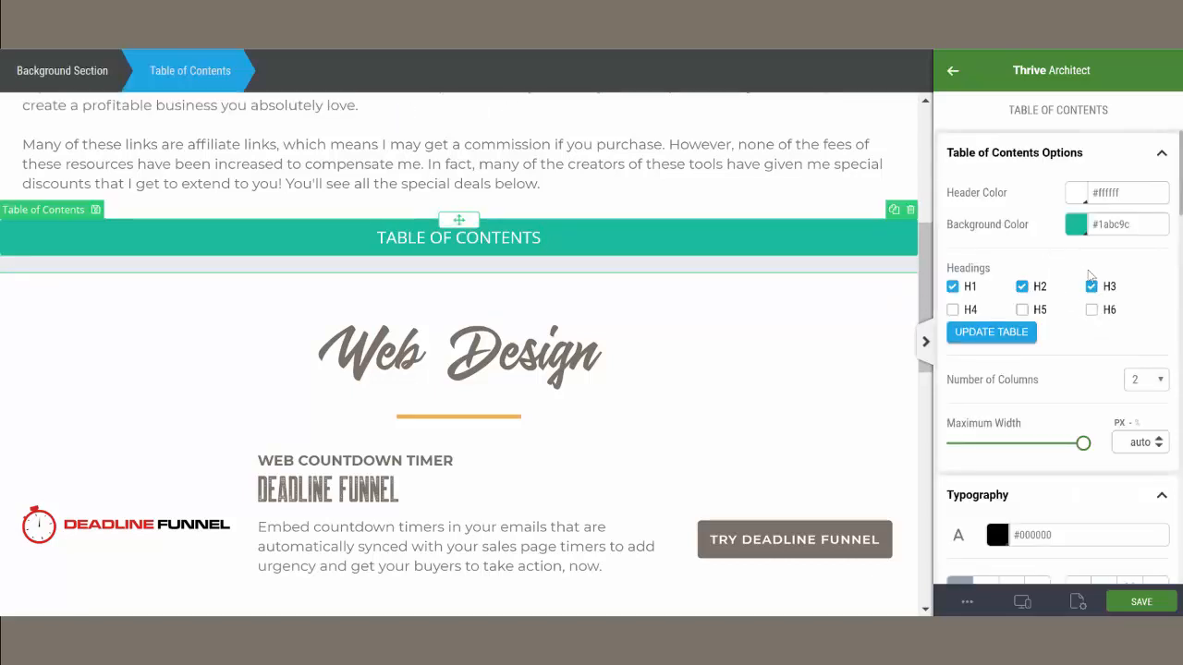
{"action": "left_click", "coordinate": [1078, 230]}
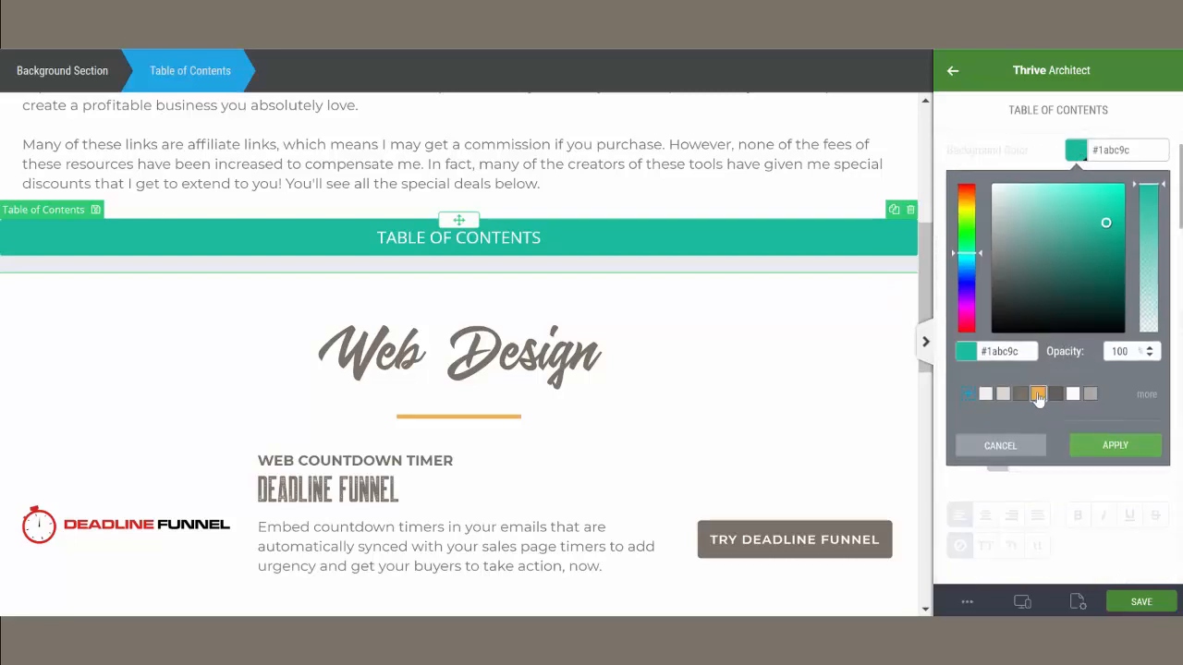
{"action": "left_click", "coordinate": [1038, 394]}
{"action": "left_click", "coordinate": [1098, 453]}
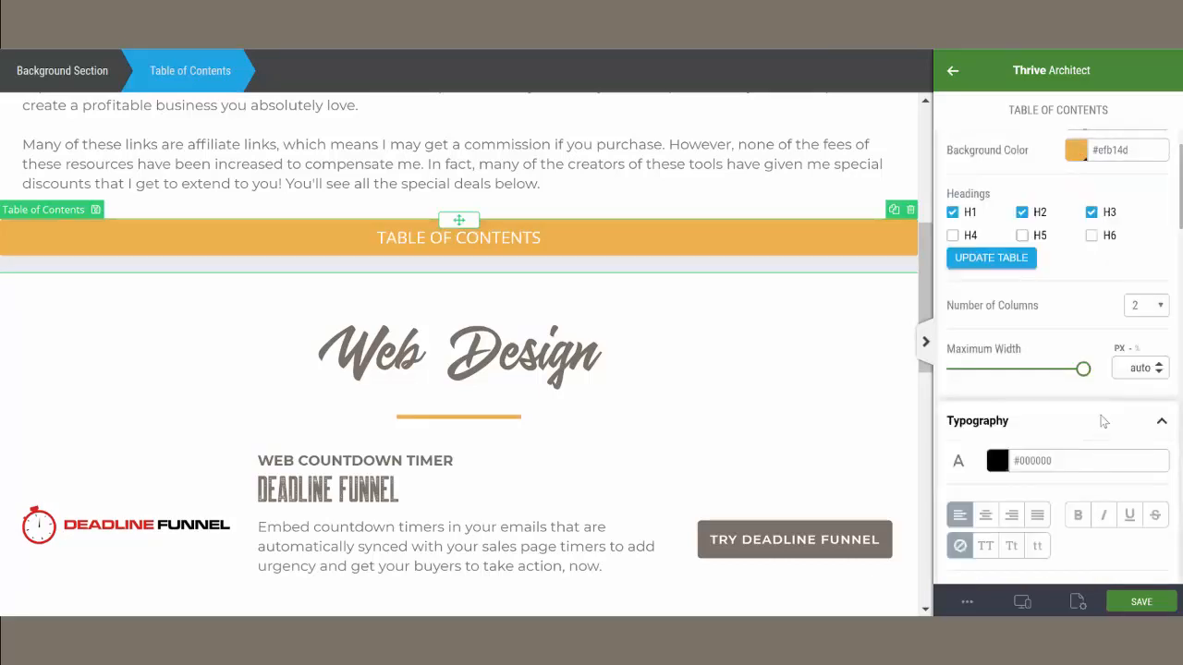
- Limit the table of contents to a maximum width of 400 px and center it on the page
{"action": "scroll", "coordinate": [1100, 421], "scroll_direction": "down", "scroll_amount": 5}
{"action": "scroll", "coordinate": [1121, 251], "scroll_direction": "down", "scroll_amount": 4}
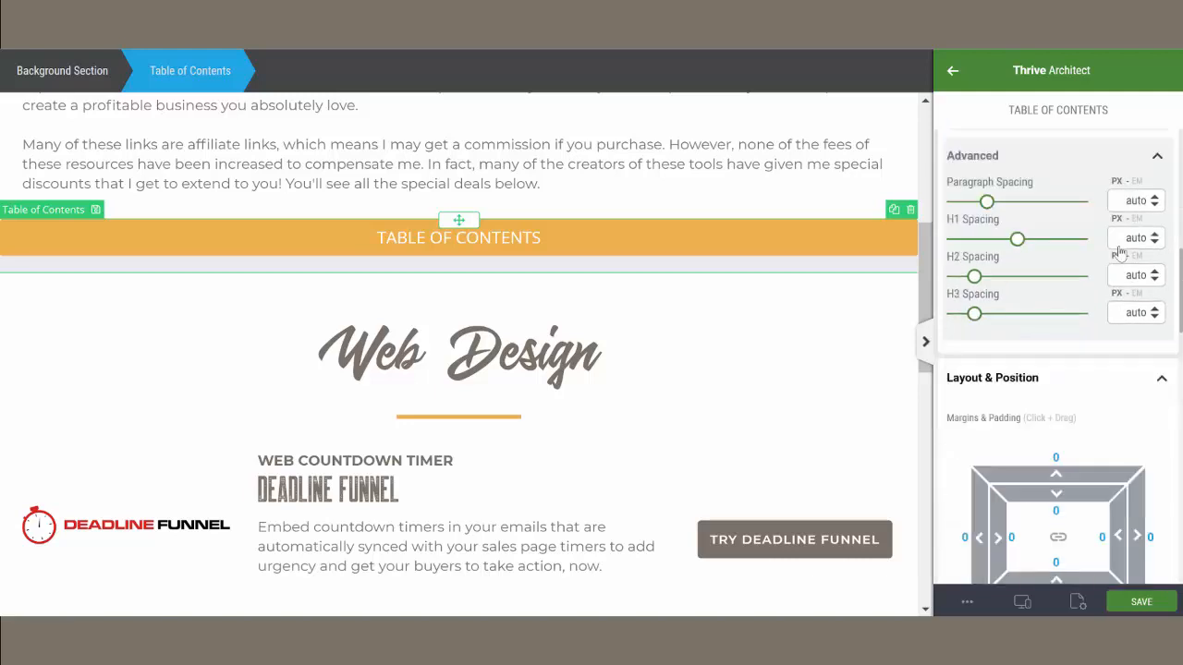
{"action": "double_click", "coordinate": [1136, 440]}
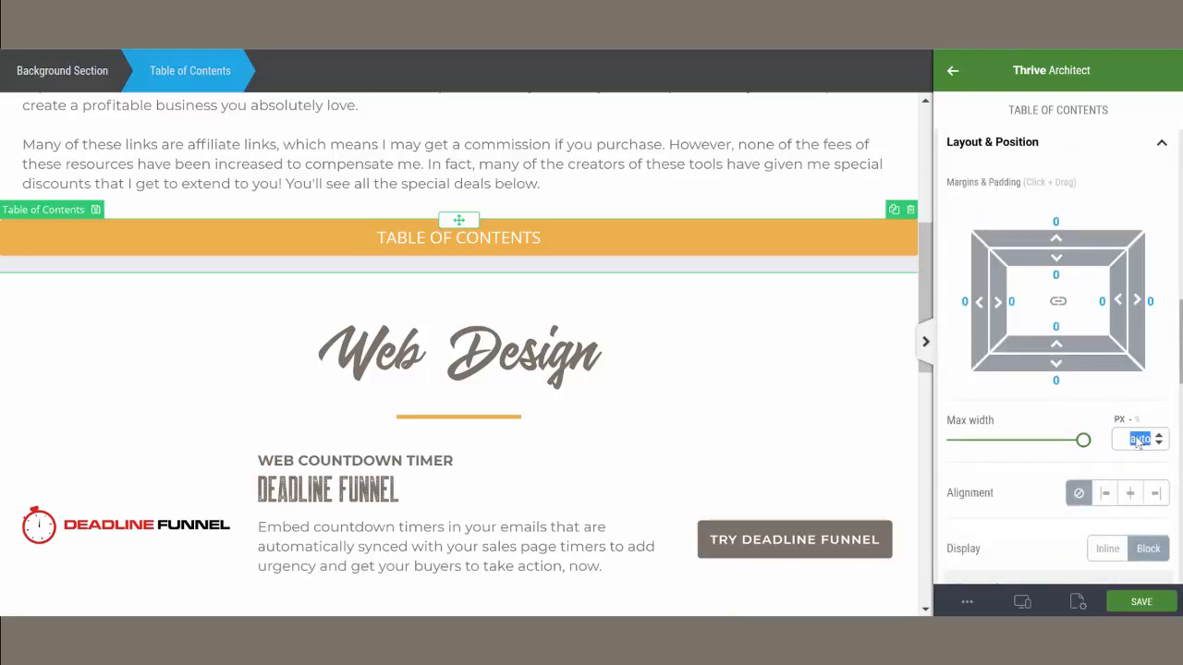
{"action": "type", "text": "400"}
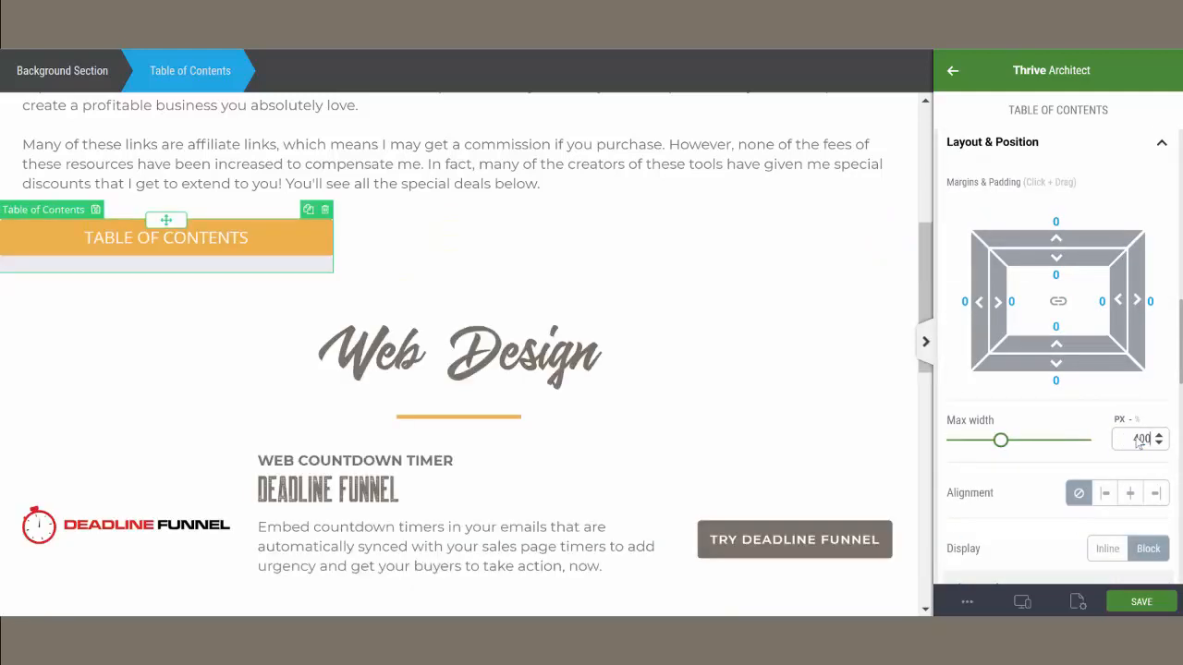
{"action": "left_click", "coordinate": [1131, 498]}
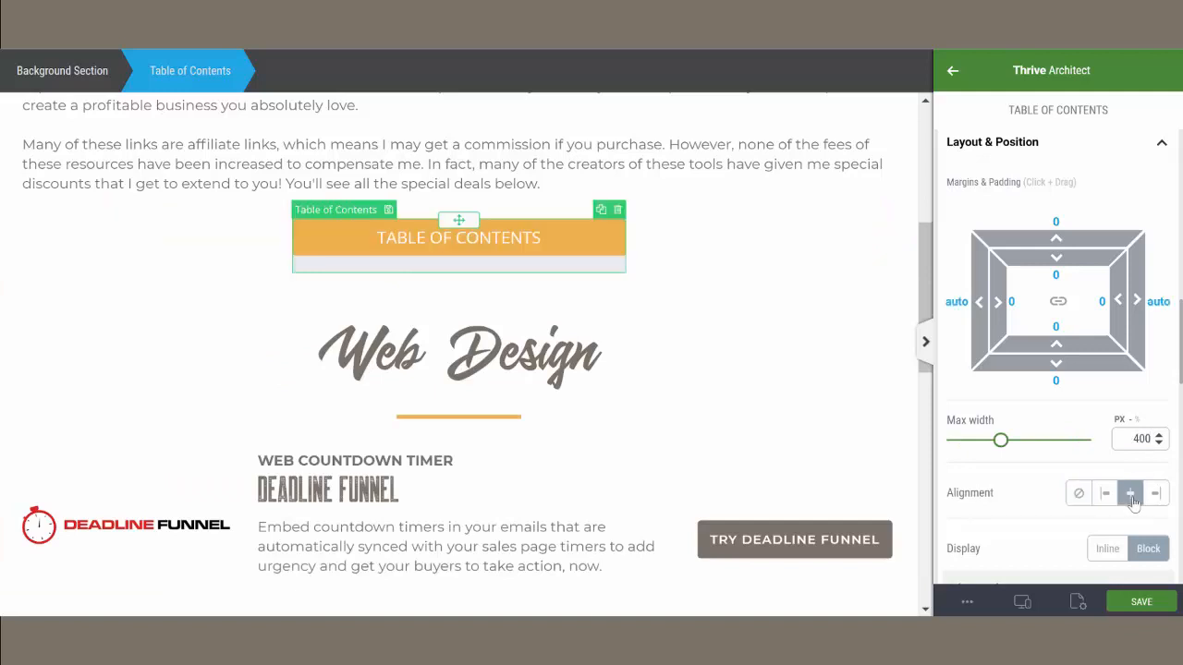
- Set the bottom margin of the table of contents to 150, after trying 100
{"action": "type", "text": "100"}
{"action": "left_click", "coordinate": [1059, 379]}
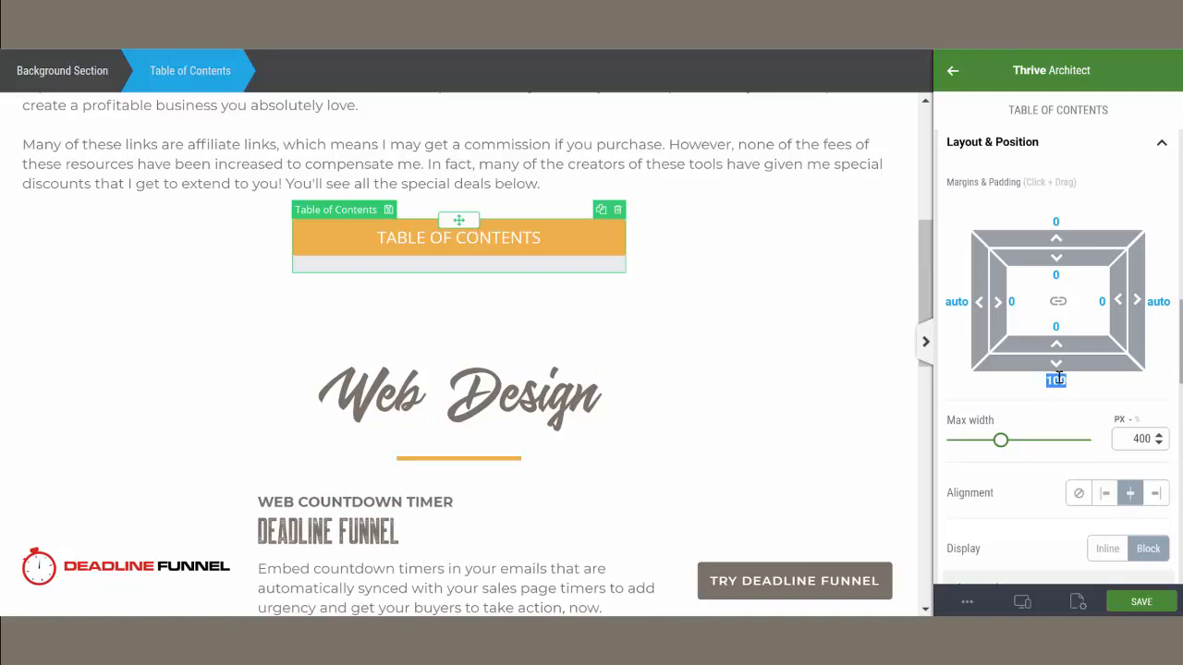
{"action": "type", "text": "150"}
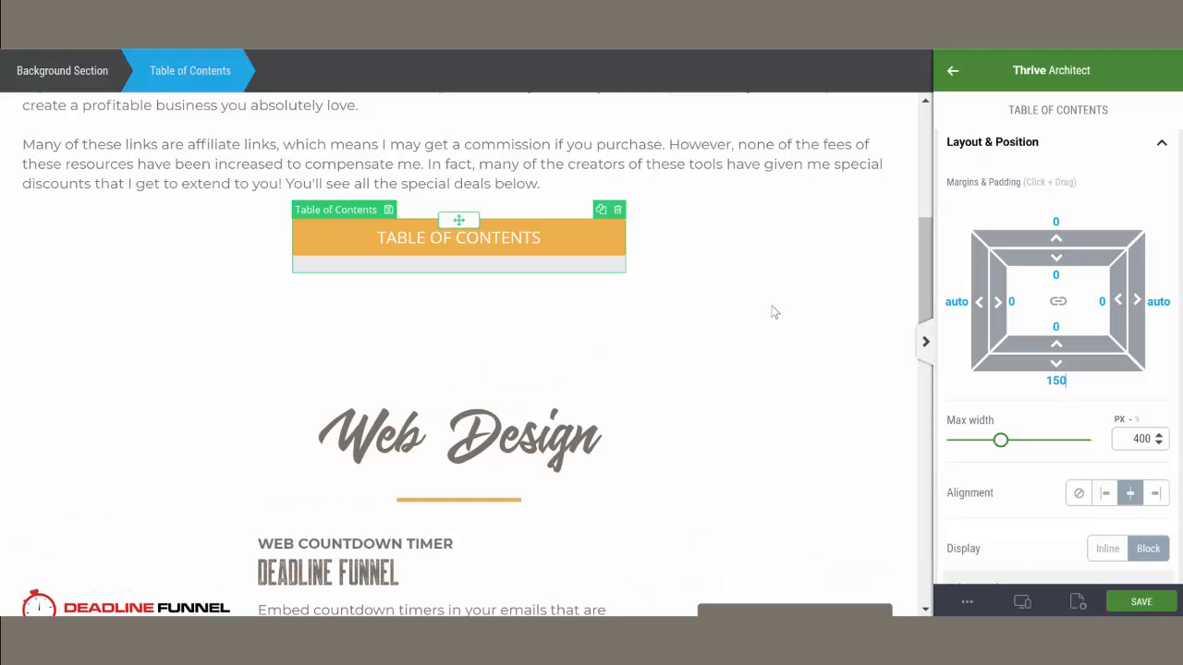
- Update the table of contents so it lists the page's H1, H2 and H3 headings
{"action": "scroll", "coordinate": [1064, 282], "scroll_direction": "up", "scroll_amount": 5}
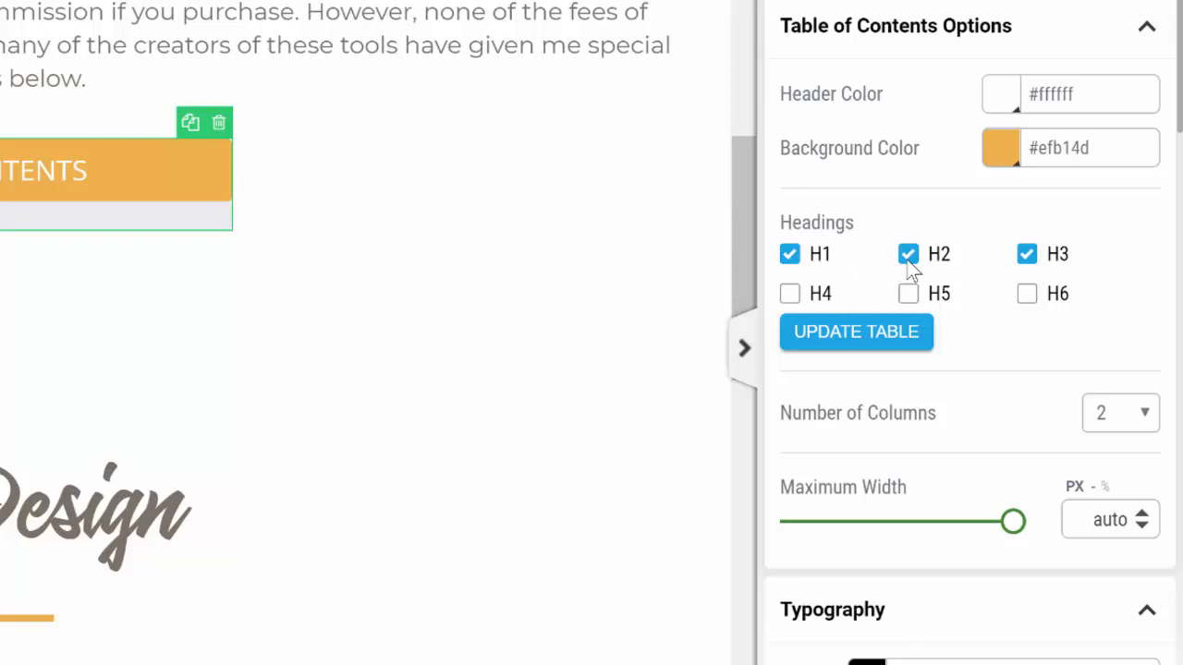
{"action": "left_click", "coordinate": [858, 340]}
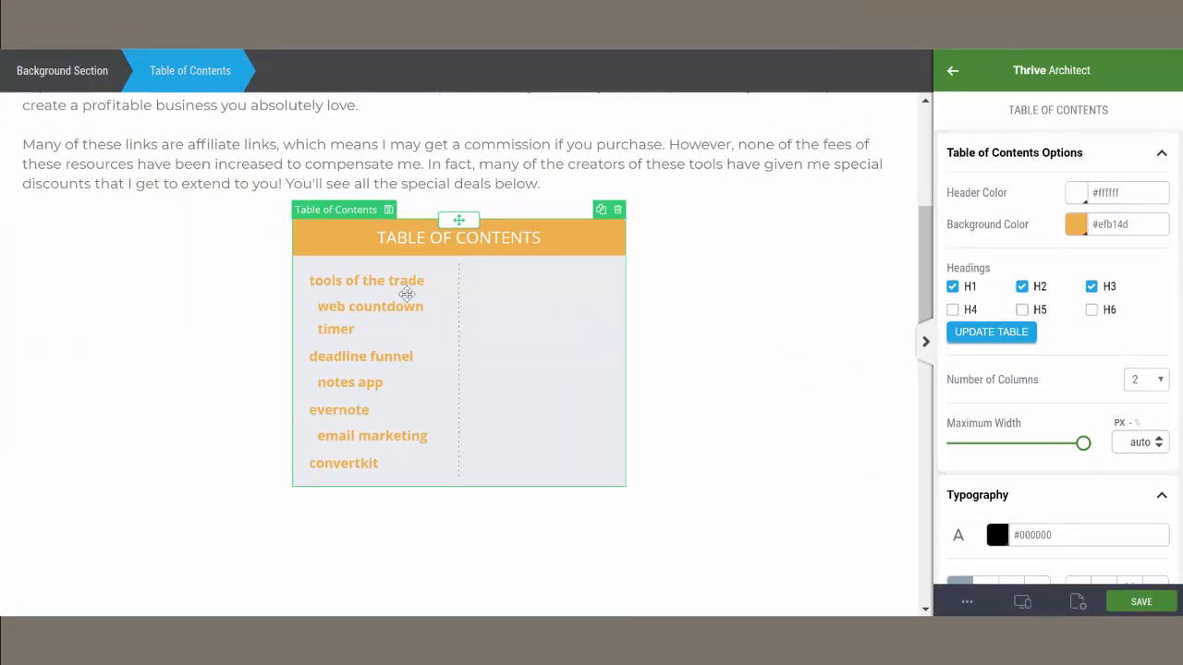
- Examine the heading levels of the tool titles and the Web Design title, and test the "tools of the trade" link in the table of contents
{"action": "scroll", "coordinate": [407, 294], "scroll_direction": "down", "scroll_amount": 6}
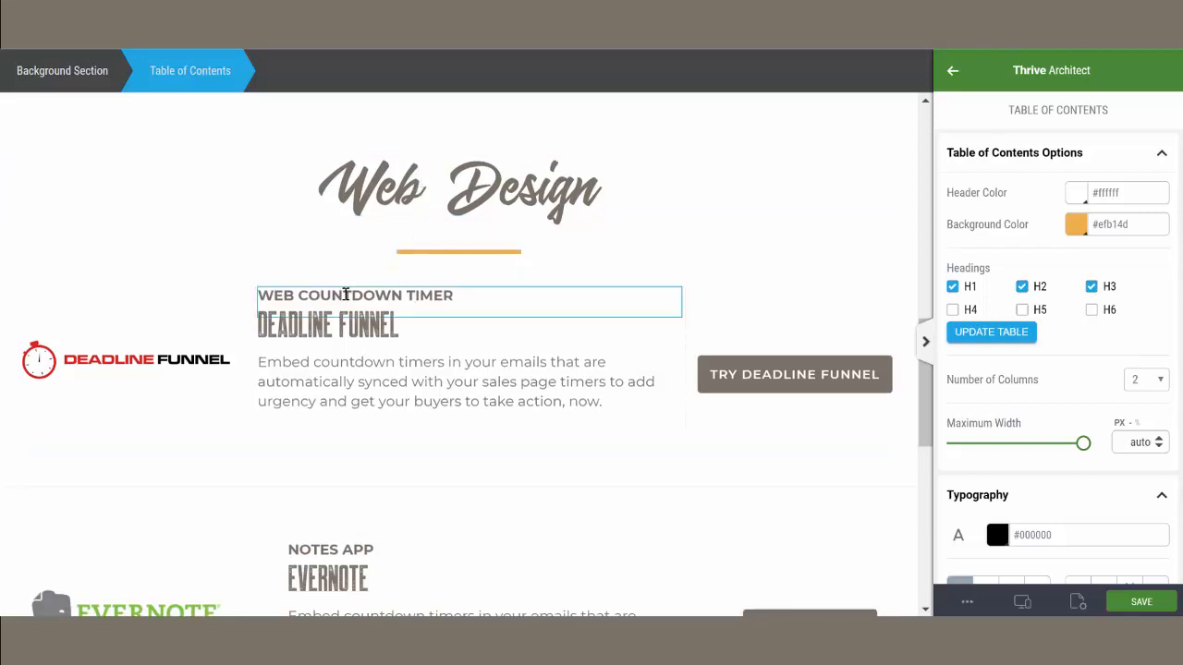
{"action": "left_click", "coordinate": [345, 294]}
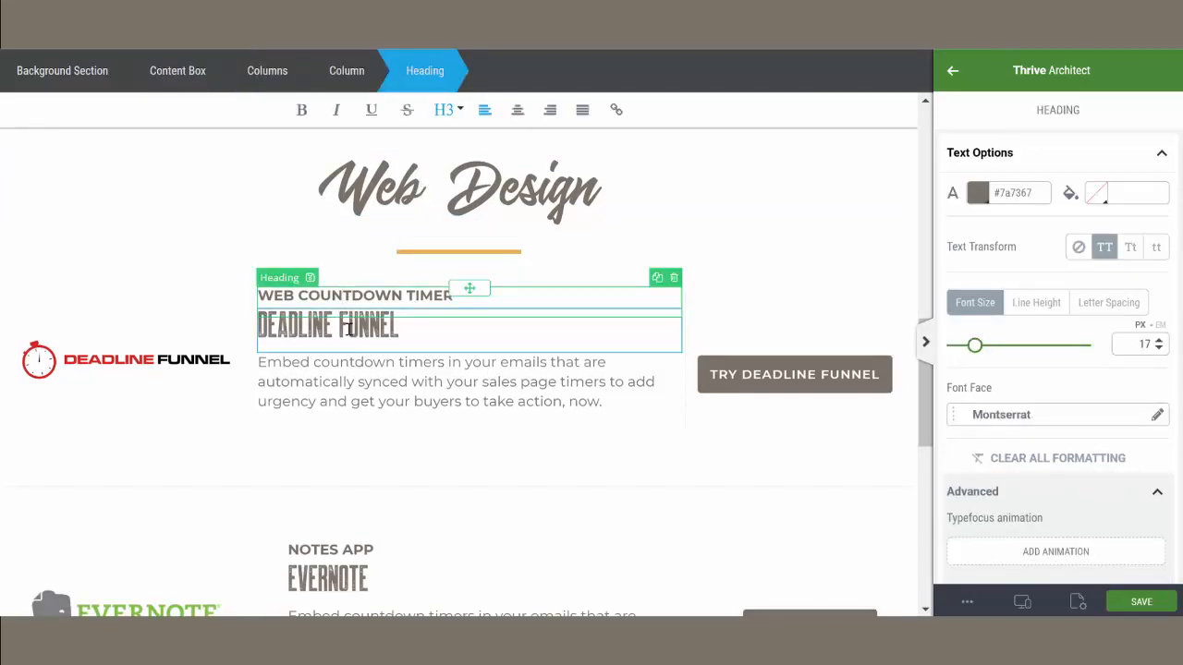
{"action": "left_click", "coordinate": [347, 328]}
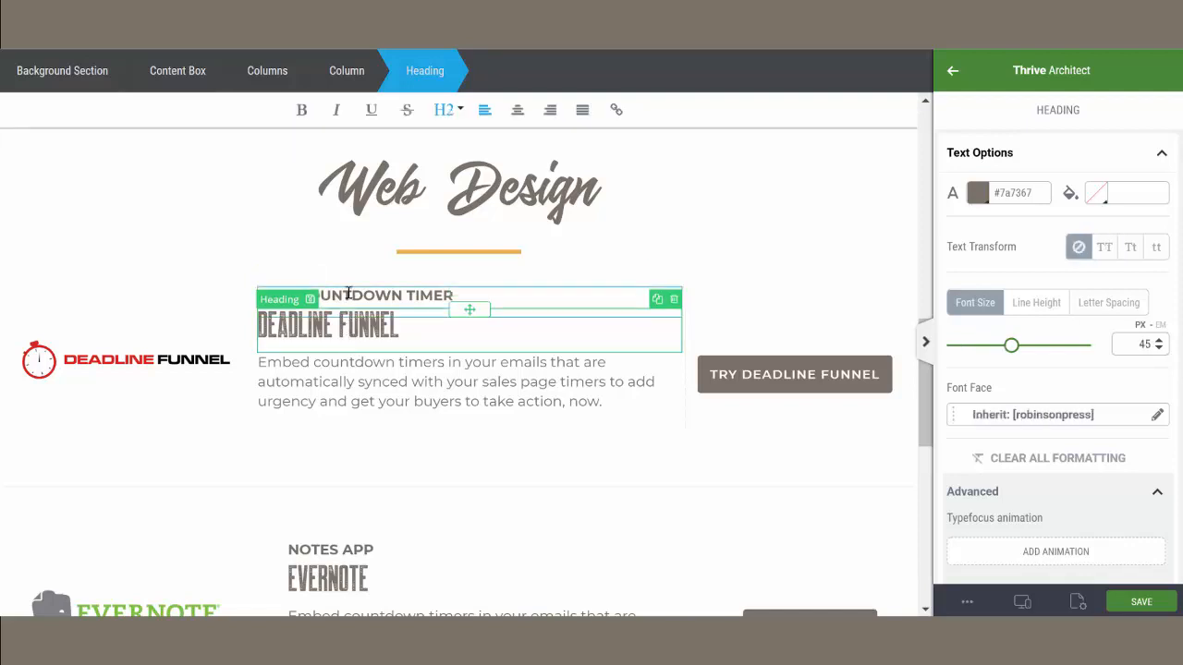
{"action": "scroll", "coordinate": [340, 463], "scroll_direction": "down", "scroll_amount": 1}
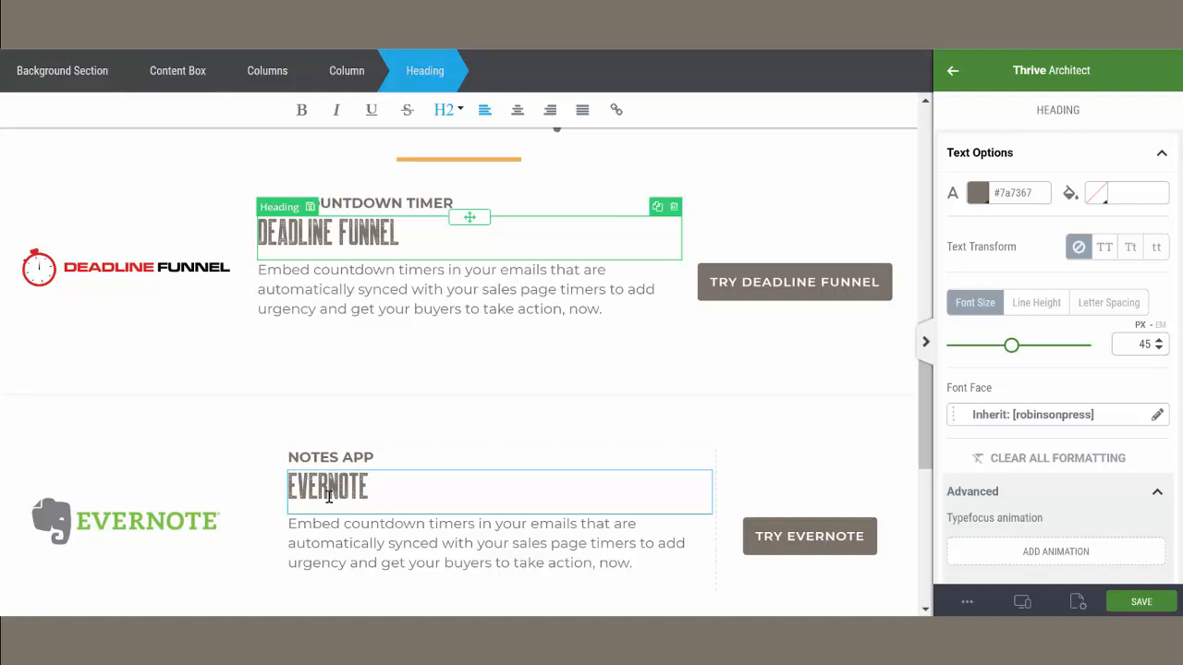
{"action": "scroll", "coordinate": [331, 492], "scroll_direction": "down", "scroll_amount": 3}
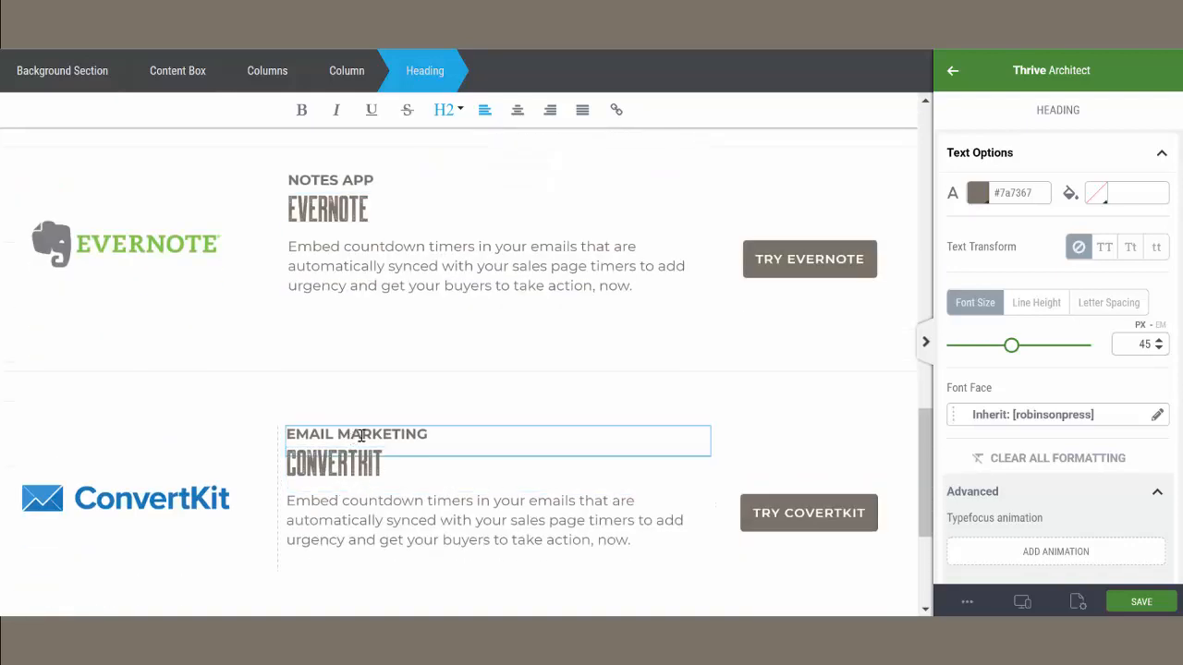
{"action": "scroll", "coordinate": [379, 421], "scroll_direction": "up", "scroll_amount": 8}
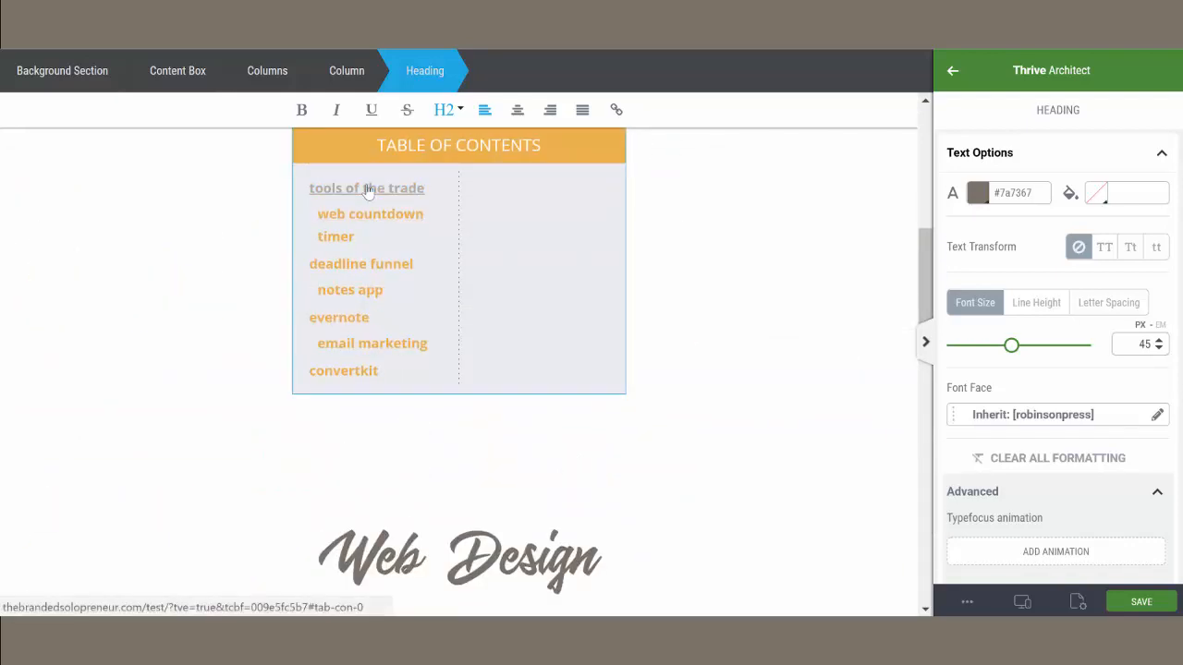
{"action": "left_click", "coordinate": [372, 189]}
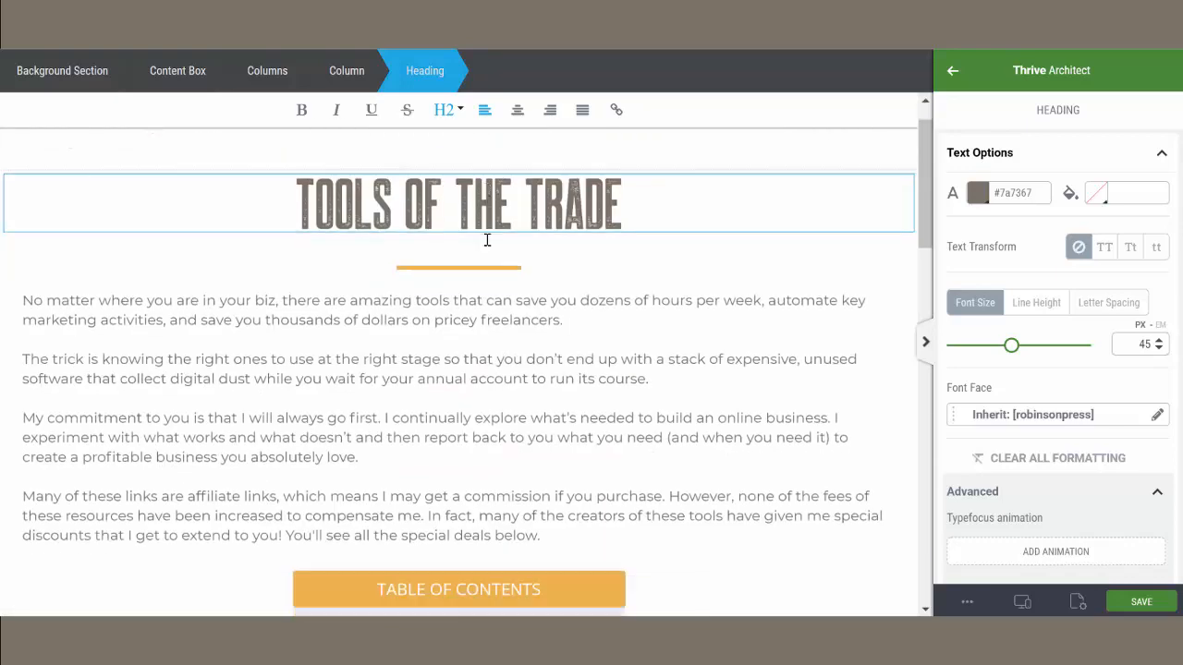
{"action": "scroll", "coordinate": [487, 240], "scroll_direction": "down", "scroll_amount": 4}
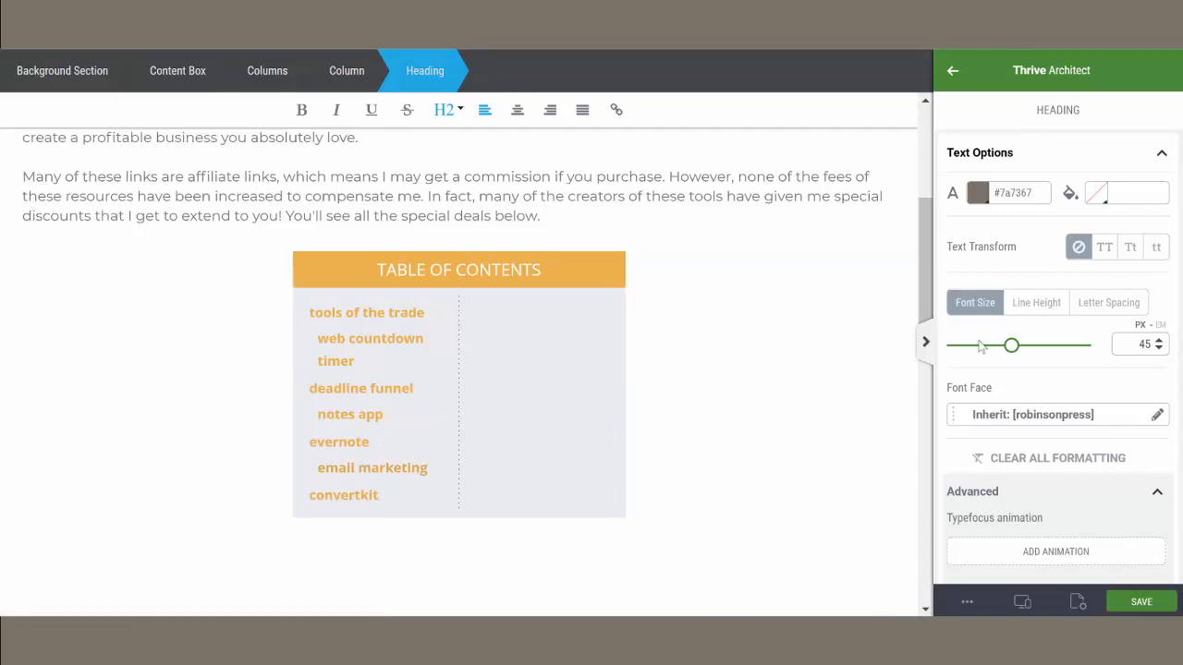
{"action": "scroll", "coordinate": [733, 366], "scroll_direction": "down", "scroll_amount": 3}
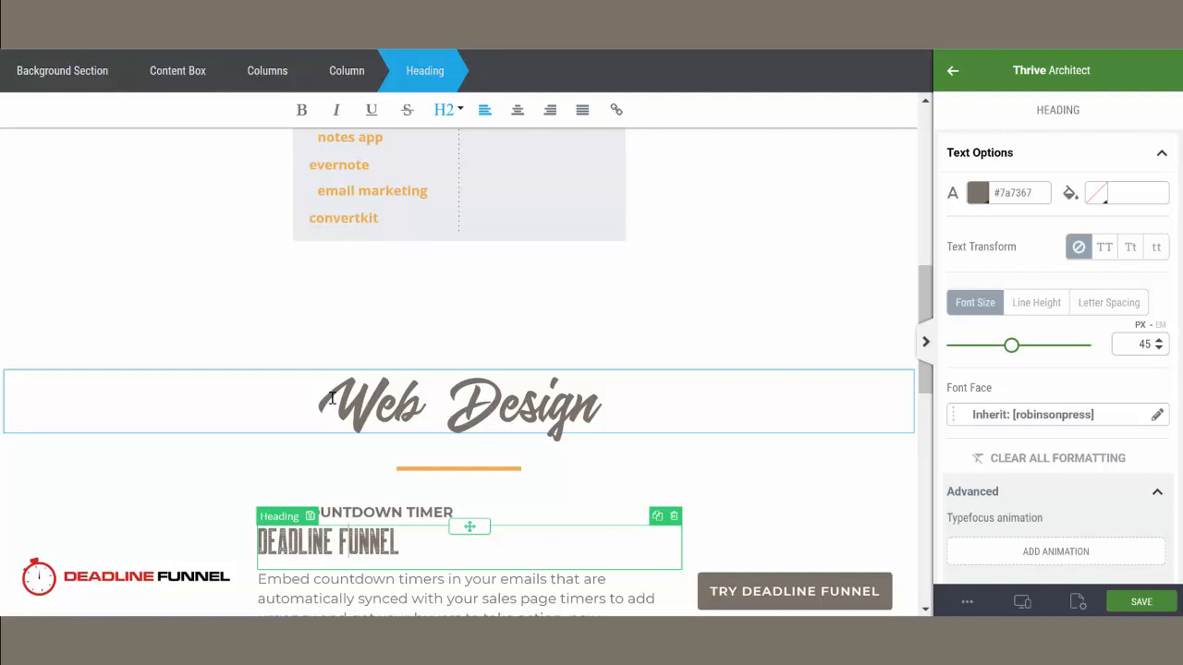
{"action": "left_click", "coordinate": [474, 411]}
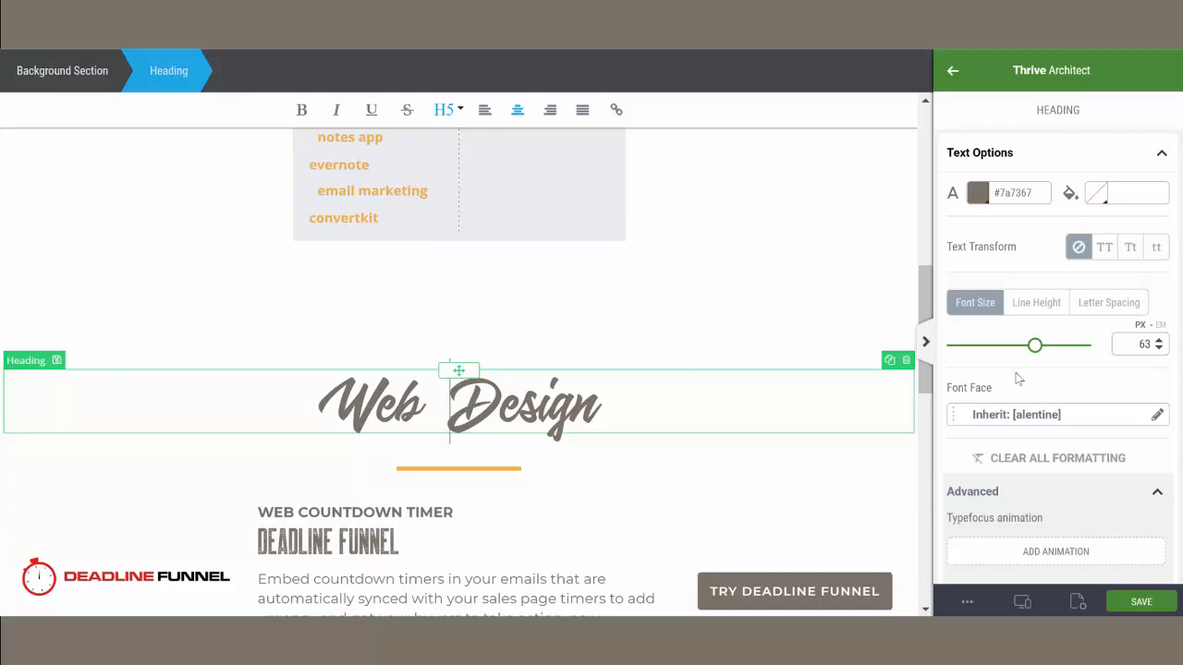
- Restrict the table of contents to H5 headings only, excluding H1, H2 and H3, and update it
{"action": "left_click", "coordinate": [561, 211]}
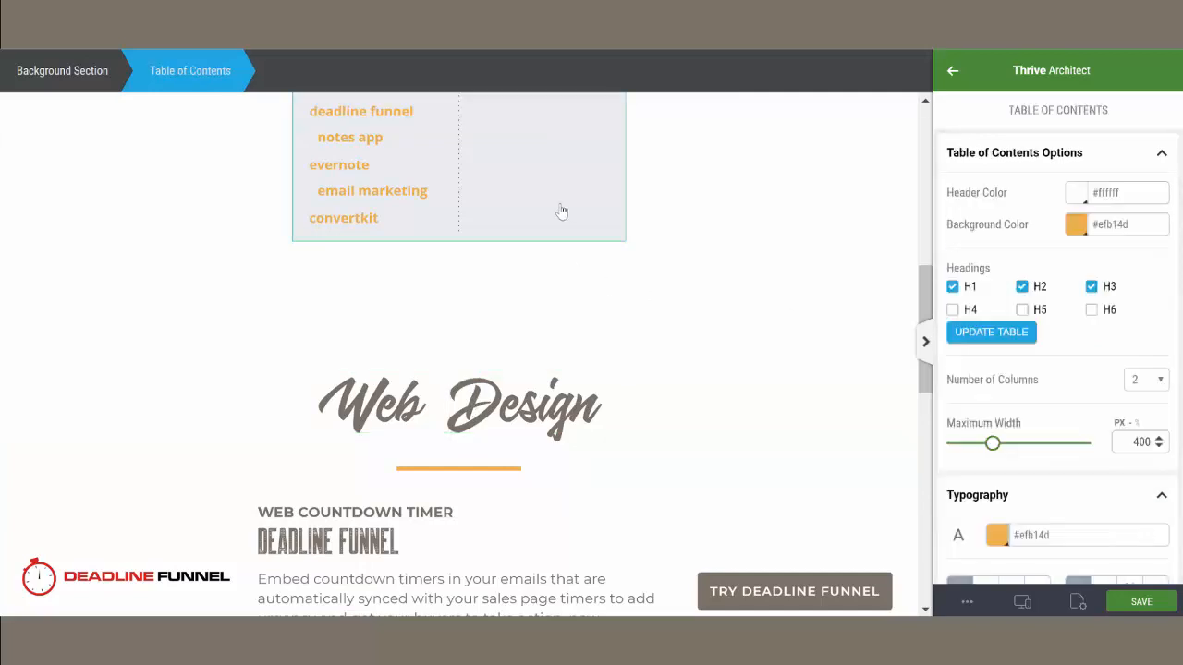
{"action": "left_click", "coordinate": [953, 288]}
{"action": "left_click", "coordinate": [1022, 288]}
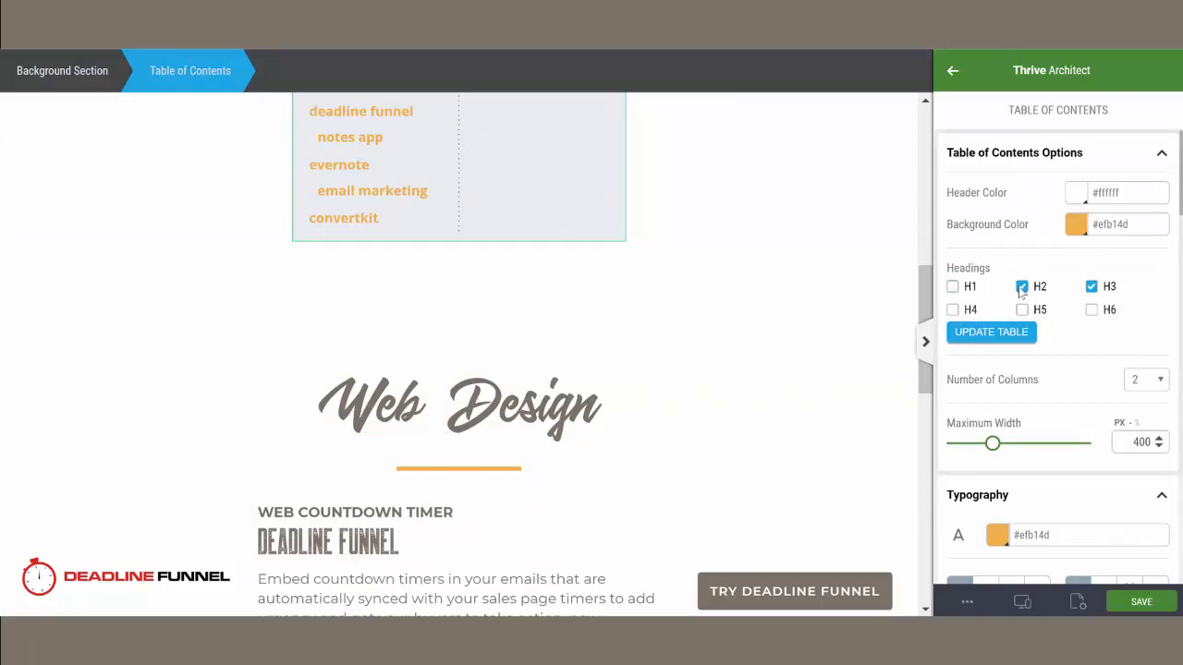
{"action": "left_click", "coordinate": [1093, 287]}
{"action": "left_click", "coordinate": [1024, 312]}
{"action": "left_click", "coordinate": [1011, 334]}
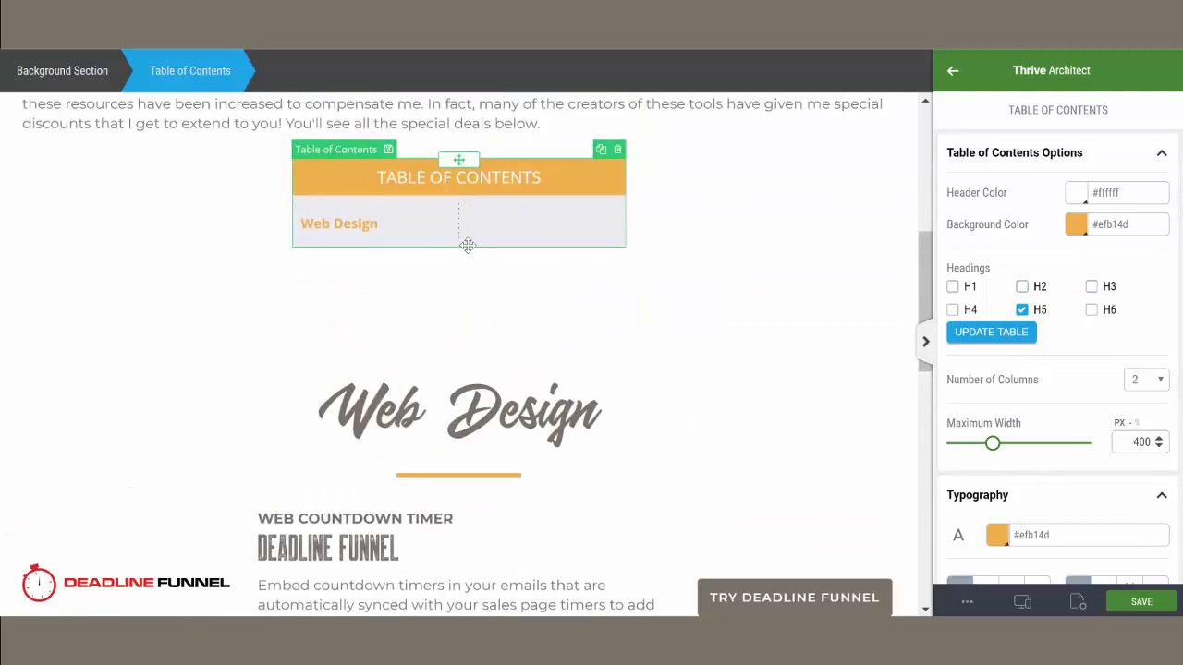
- Set the table of contents to 1 column and format its entries as centered, all-uppercase text
{"action": "left_click", "coordinate": [1164, 381]}
{"action": "left_click", "coordinate": [1143, 413]}
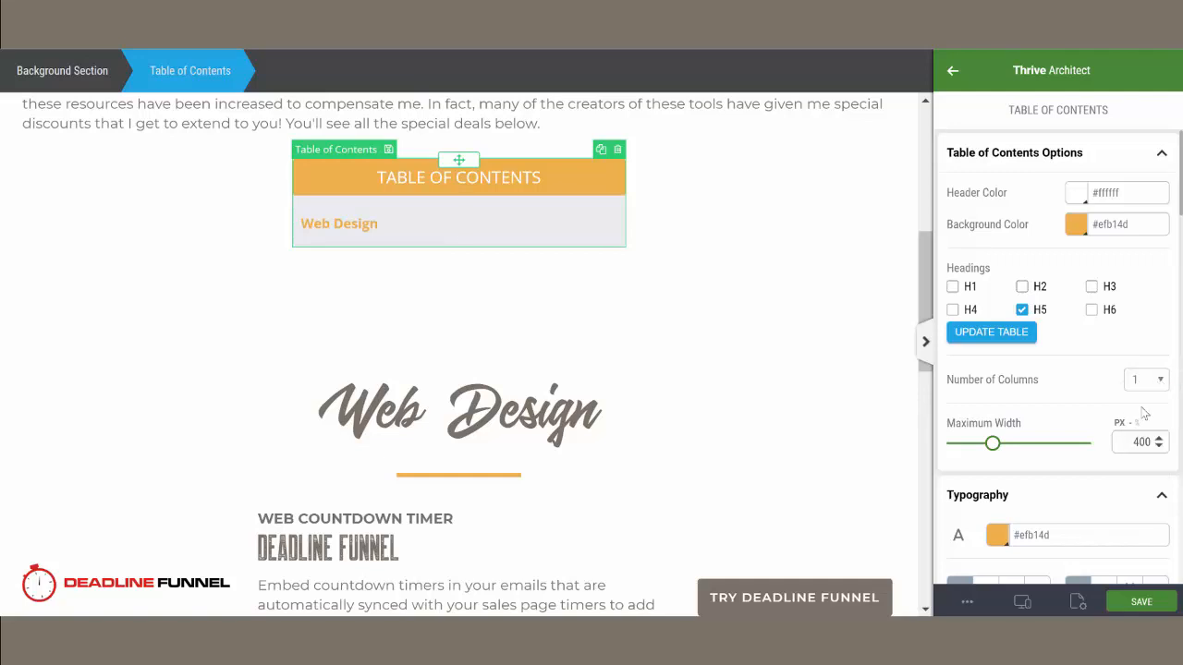
{"action": "scroll", "coordinate": [1112, 382], "scroll_direction": "down", "scroll_amount": 2}
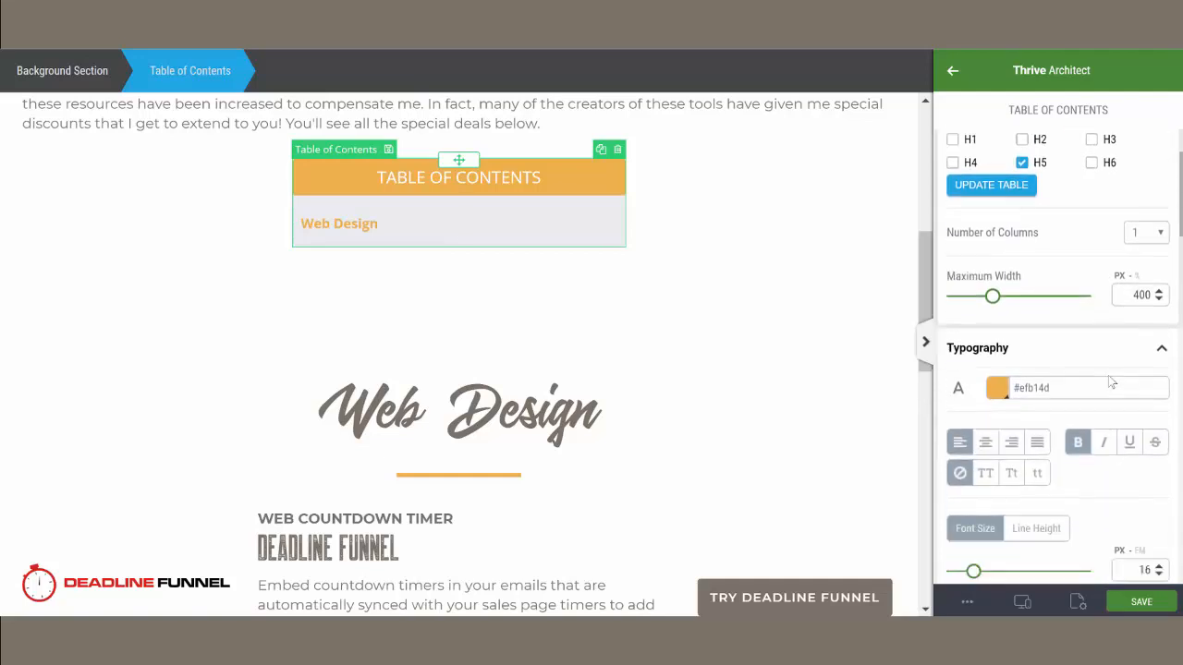
{"action": "left_click", "coordinate": [986, 407]}
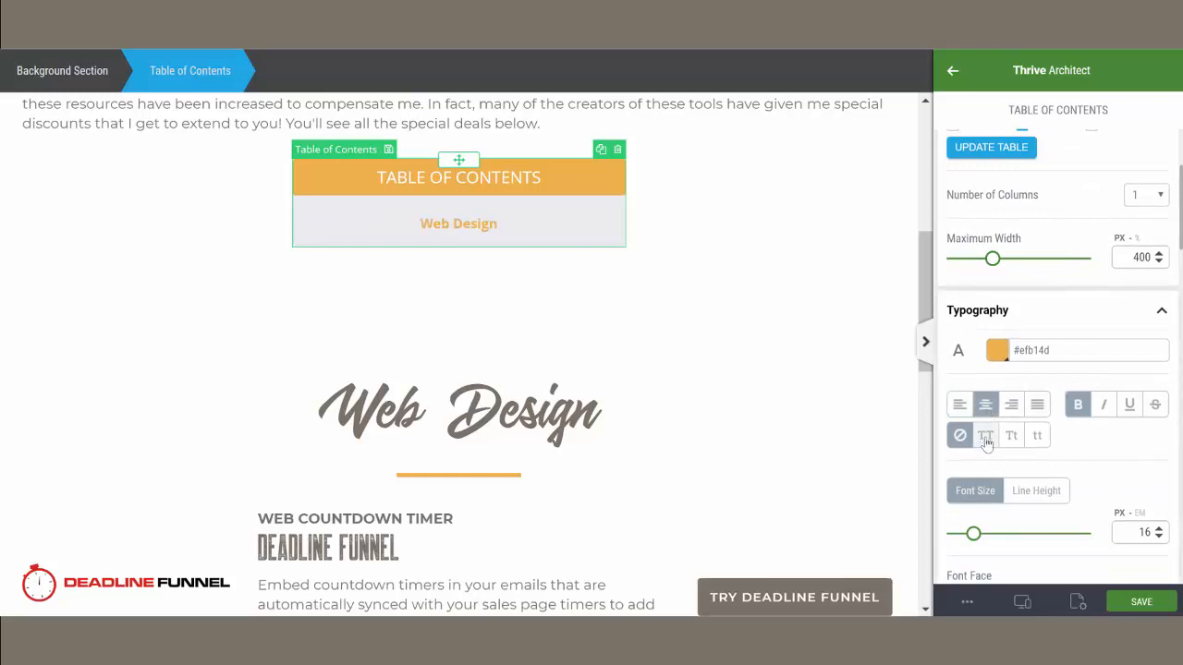
{"action": "left_click", "coordinate": [986, 440]}
{"action": "scroll", "coordinate": [994, 430], "scroll_direction": "down", "scroll_amount": 2}
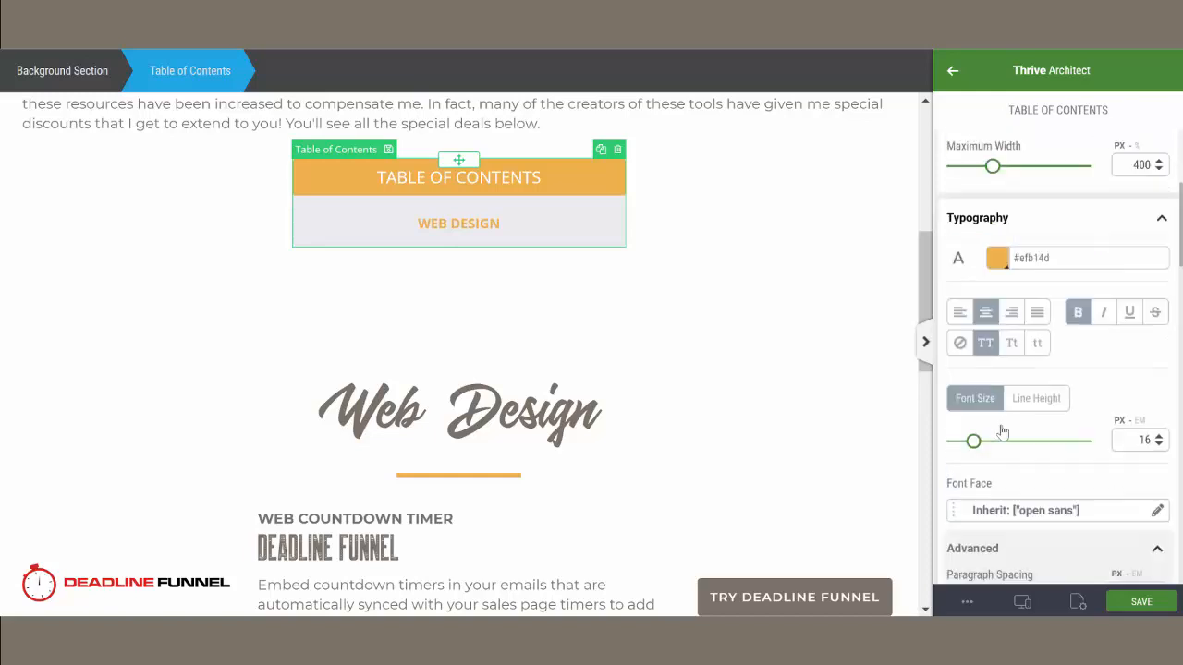
- Set the font size of the table of contents entries to 20 px
{"action": "scroll", "coordinate": [974, 354], "scroll_direction": "down", "scroll_amount": 1}
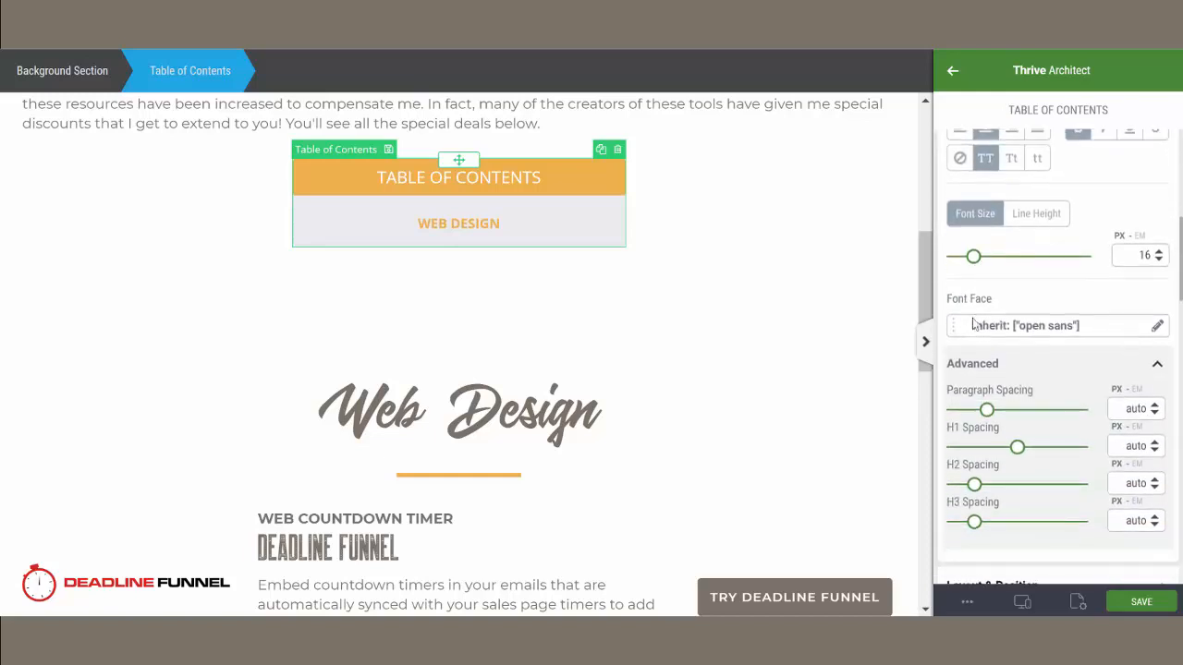
{"action": "left_click_drag", "start_coordinate": [972, 256], "coordinate": [978, 257]}
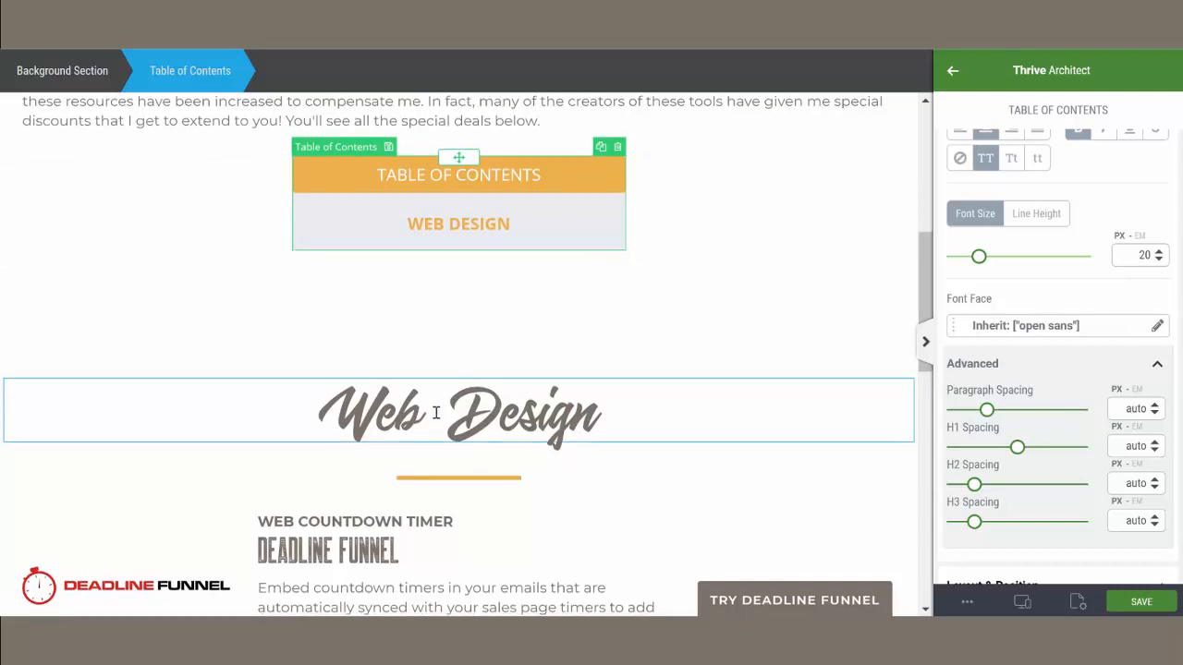
- Duplicate the entire Web Design background section, including its heading and the Deadline Funnel, Evernote and ConvertKit rows
{"action": "scroll", "coordinate": [435, 413], "scroll_direction": "down", "scroll_amount": 2}
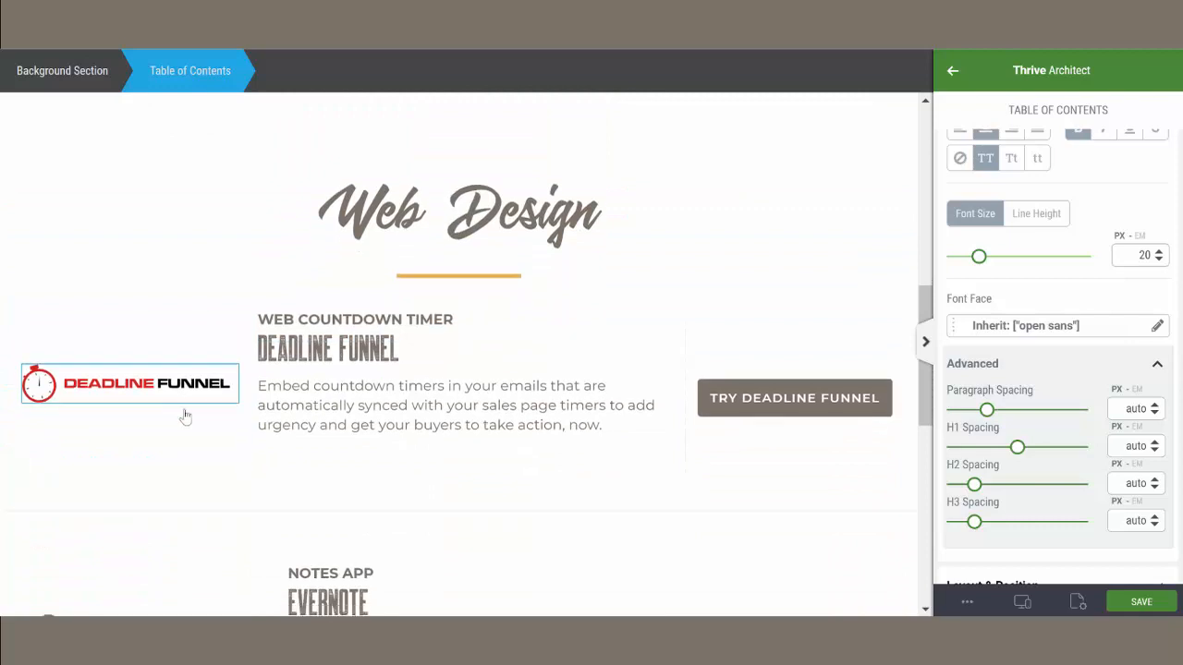
{"action": "scroll", "coordinate": [186, 417], "scroll_direction": "down", "scroll_amount": 2}
{"action": "scroll", "coordinate": [277, 486], "scroll_direction": "down", "scroll_amount": 2}
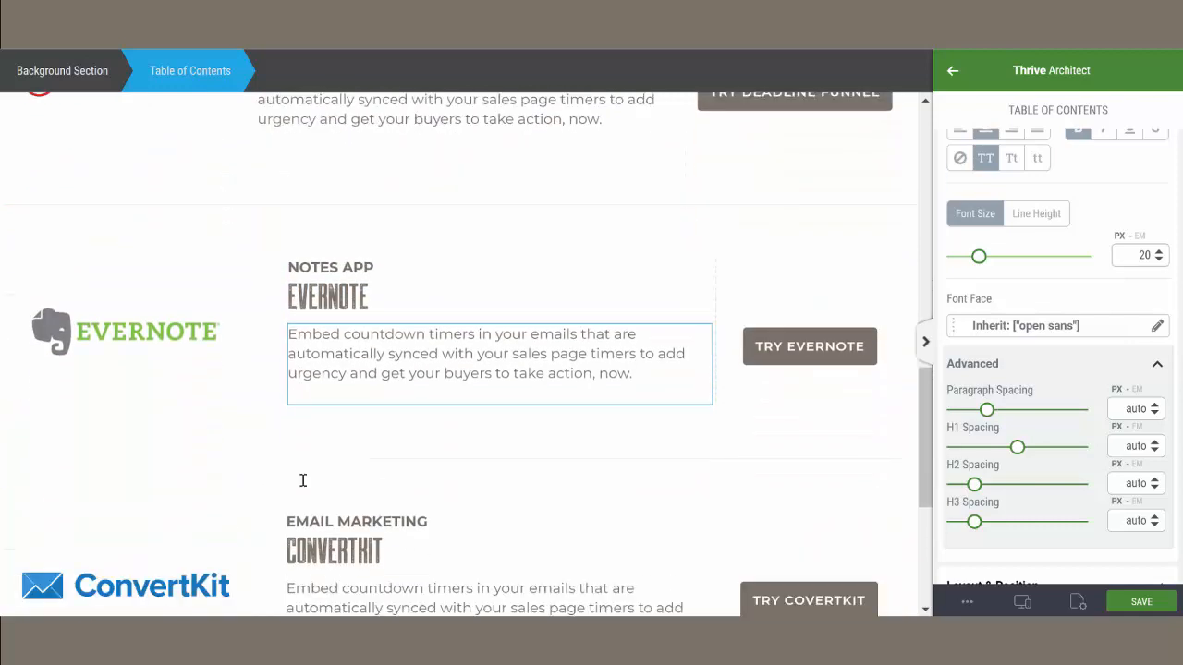
{"action": "scroll", "coordinate": [401, 491], "scroll_direction": "down", "scroll_amount": 1}
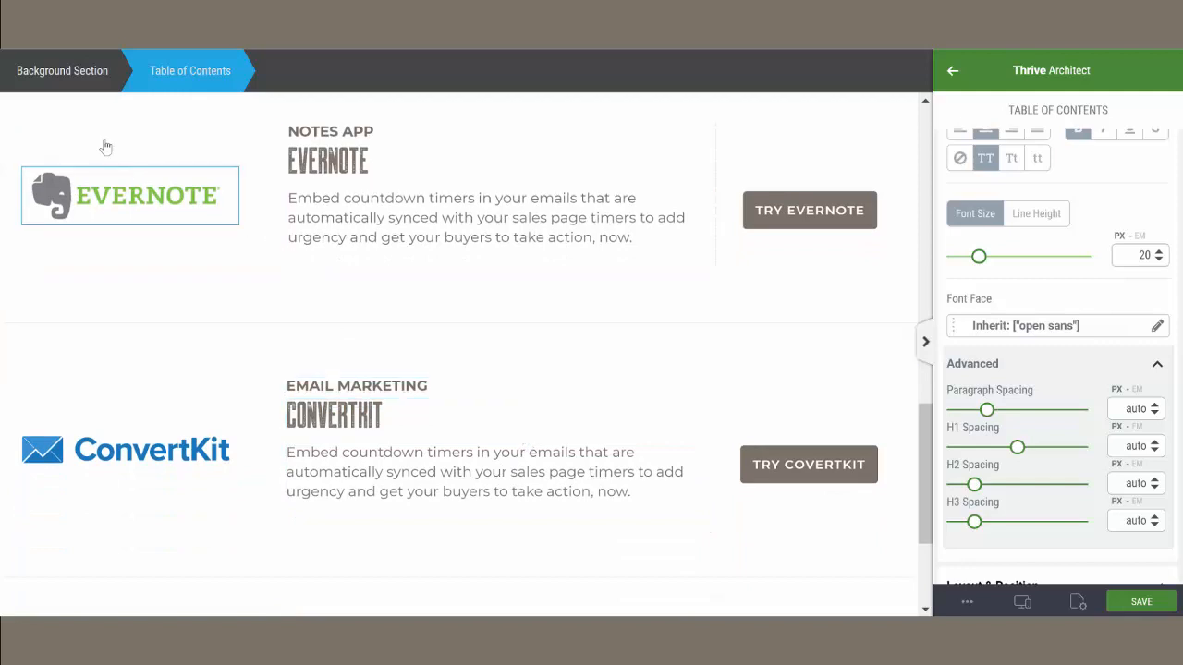
{"action": "scroll", "coordinate": [138, 204], "scroll_direction": "up", "scroll_amount": 1}
{"action": "scroll", "coordinate": [157, 239], "scroll_direction": "up", "scroll_amount": 2}
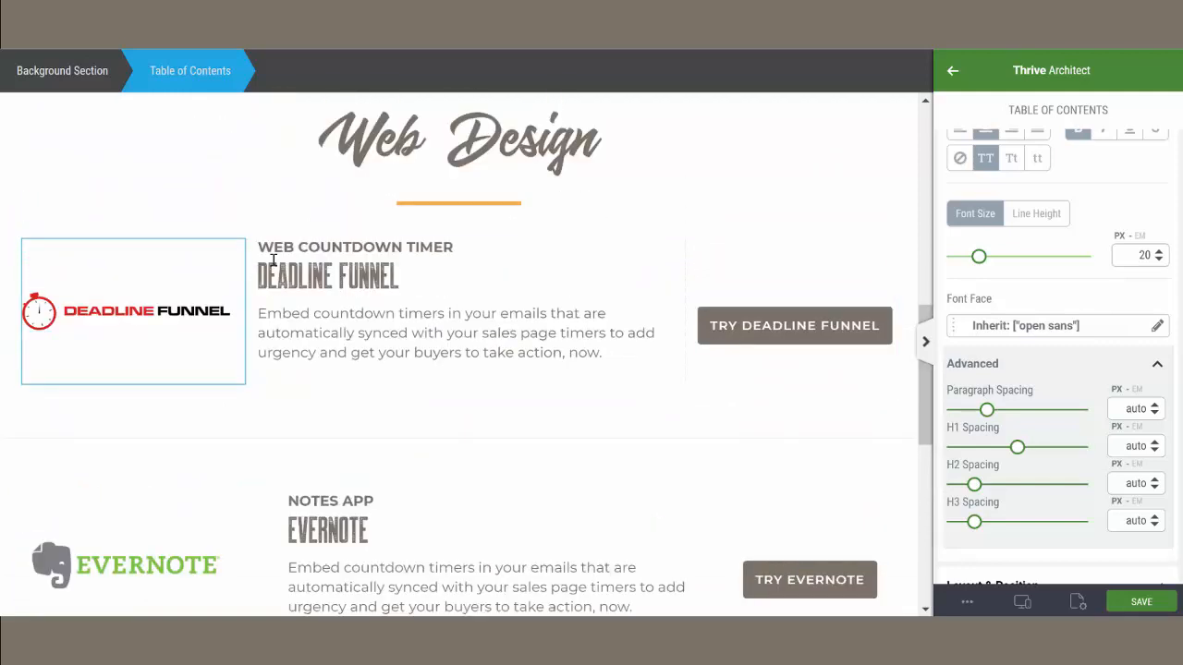
{"action": "left_click", "coordinate": [297, 246]}
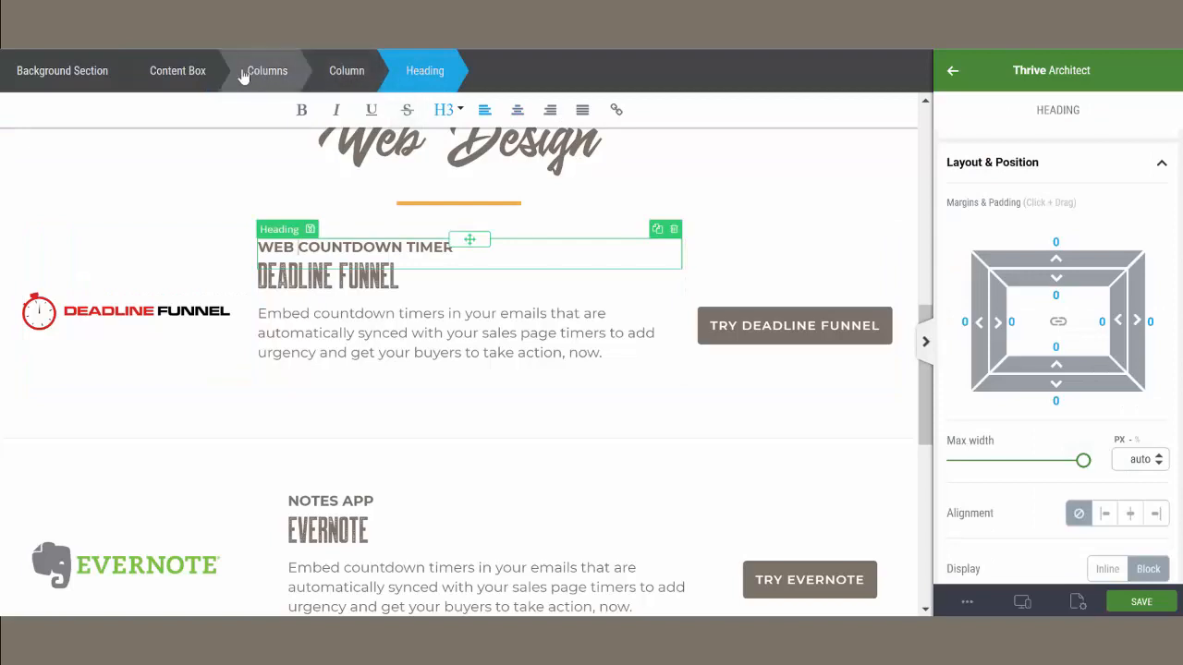
{"action": "left_click", "coordinate": [167, 81]}
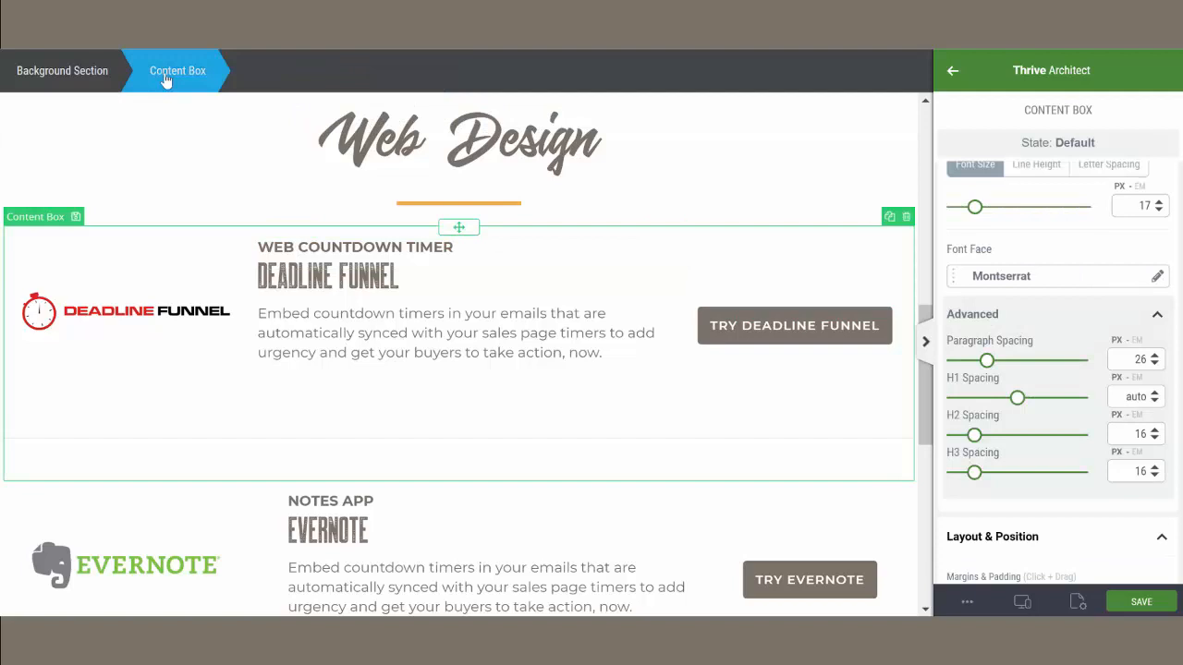
{"action": "left_click", "coordinate": [72, 84]}
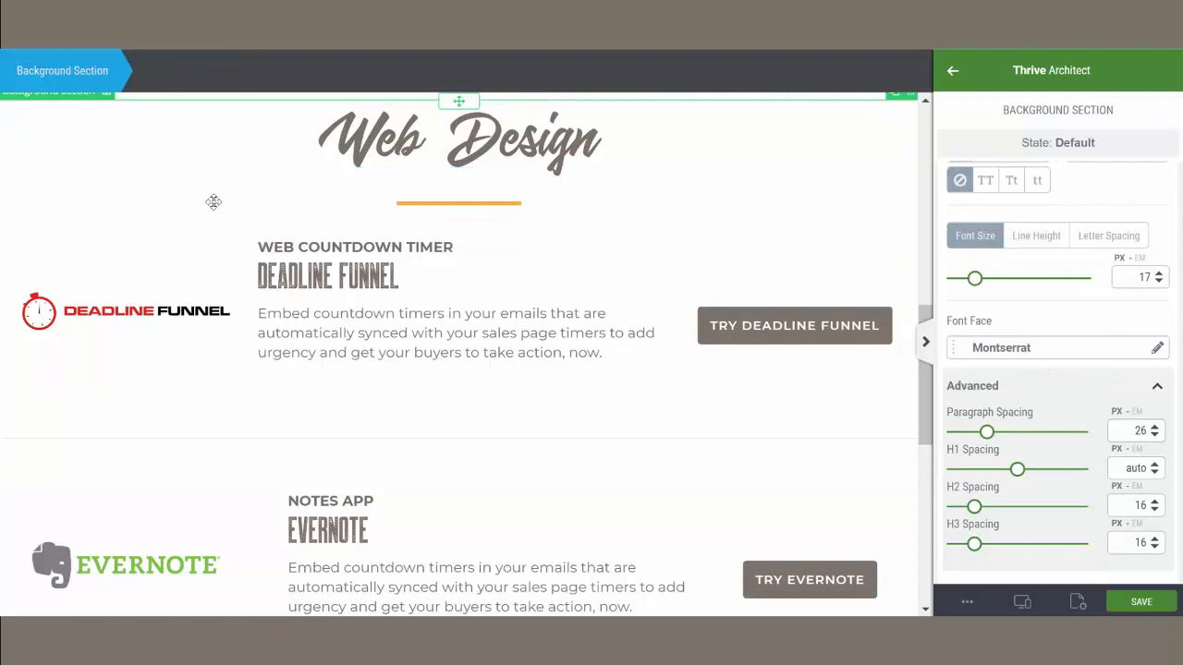
{"action": "scroll", "coordinate": [219, 213], "scroll_direction": "down", "scroll_amount": 5}
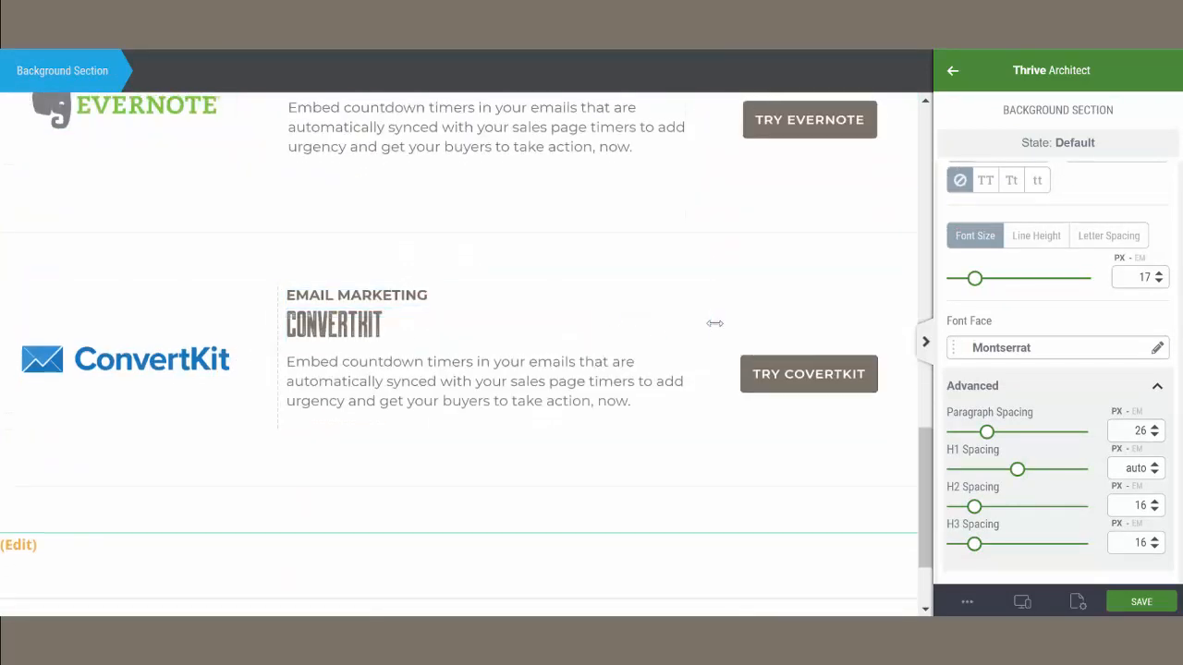
{"action": "scroll", "coordinate": [712, 323], "scroll_direction": "up", "scroll_amount": 3}
{"action": "scroll", "coordinate": [715, 323], "scroll_direction": "up", "scroll_amount": 5}
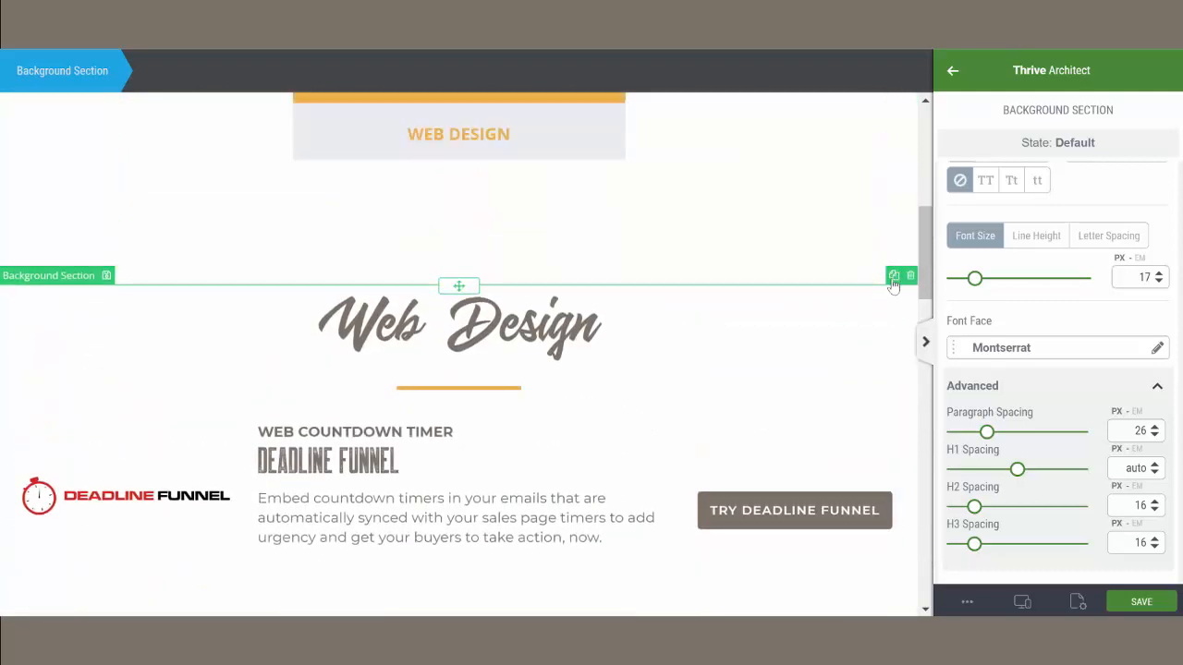
{"action": "scroll", "coordinate": [642, 291], "scroll_direction": "down", "scroll_amount": 2}
{"action": "scroll", "coordinate": [640, 283], "scroll_direction": "up", "scroll_amount": 3}
{"action": "scroll", "coordinate": [640, 283], "scroll_direction": "down", "scroll_amount": 2}
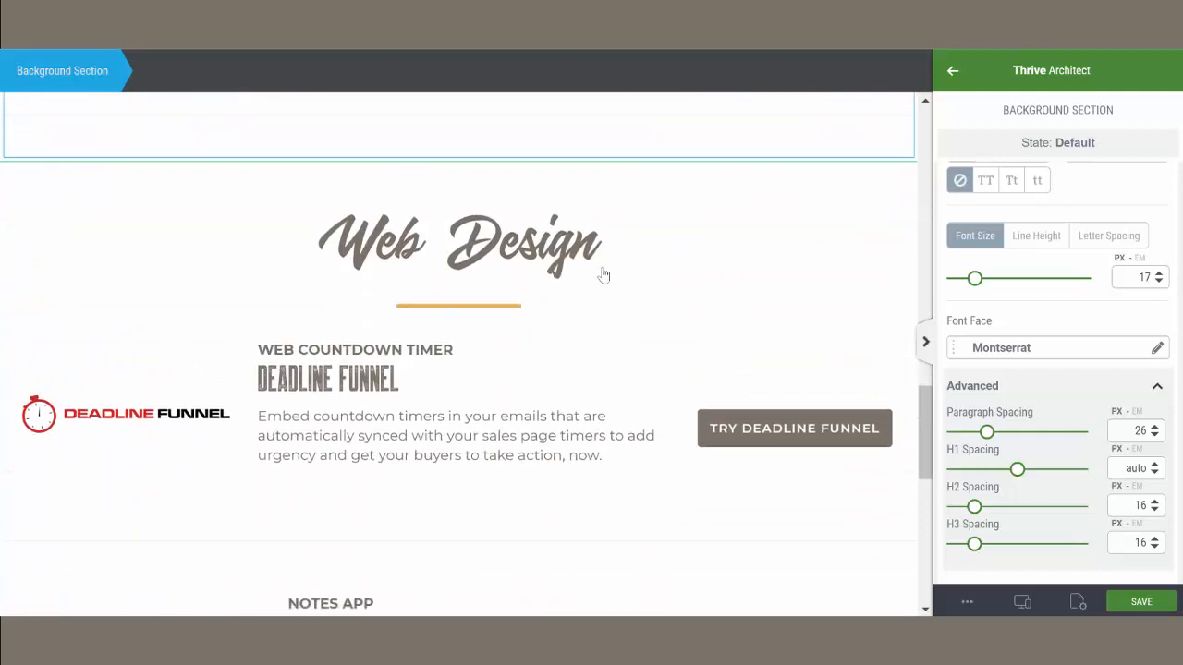
- Change the heading of the duplicated section to "Branding"
{"action": "left_click", "coordinate": [326, 228]}
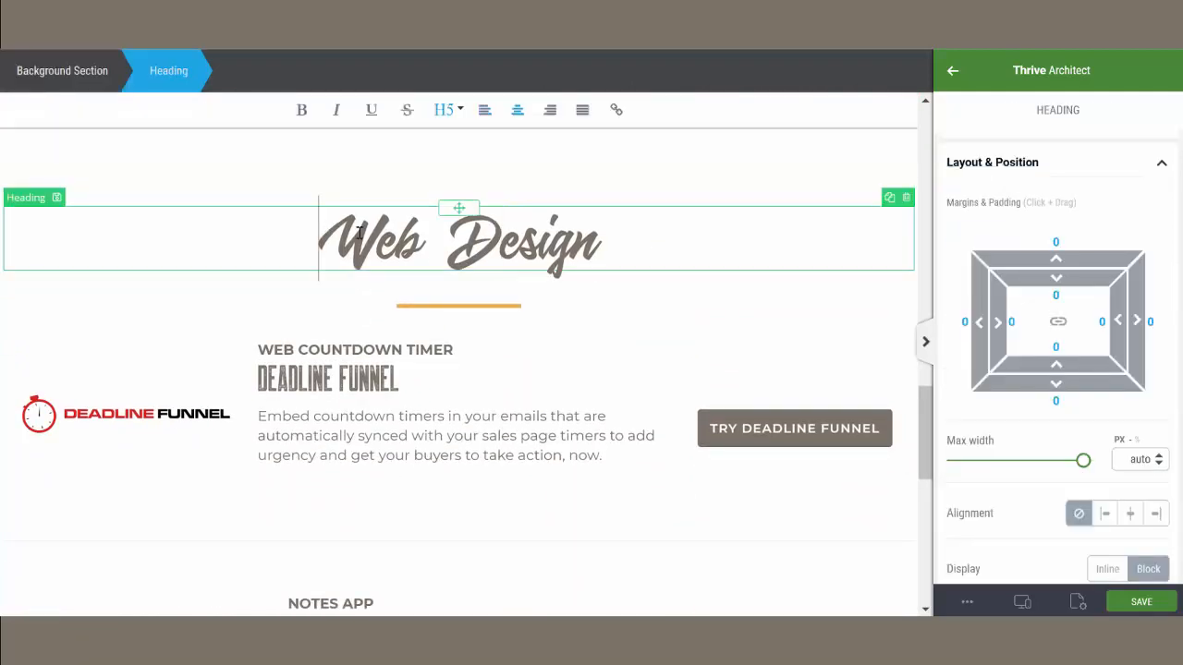
{"action": "left_click_drag", "start_coordinate": [321, 229], "coordinate": [599, 248]}
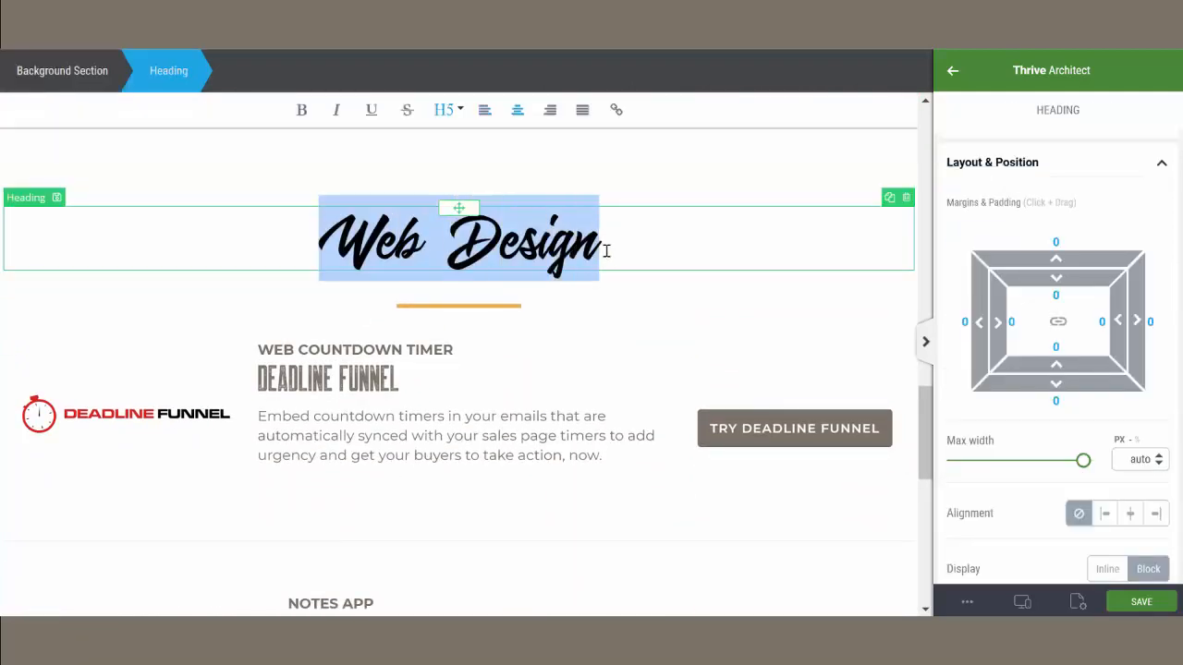
{"action": "type", "text": "Branding"}
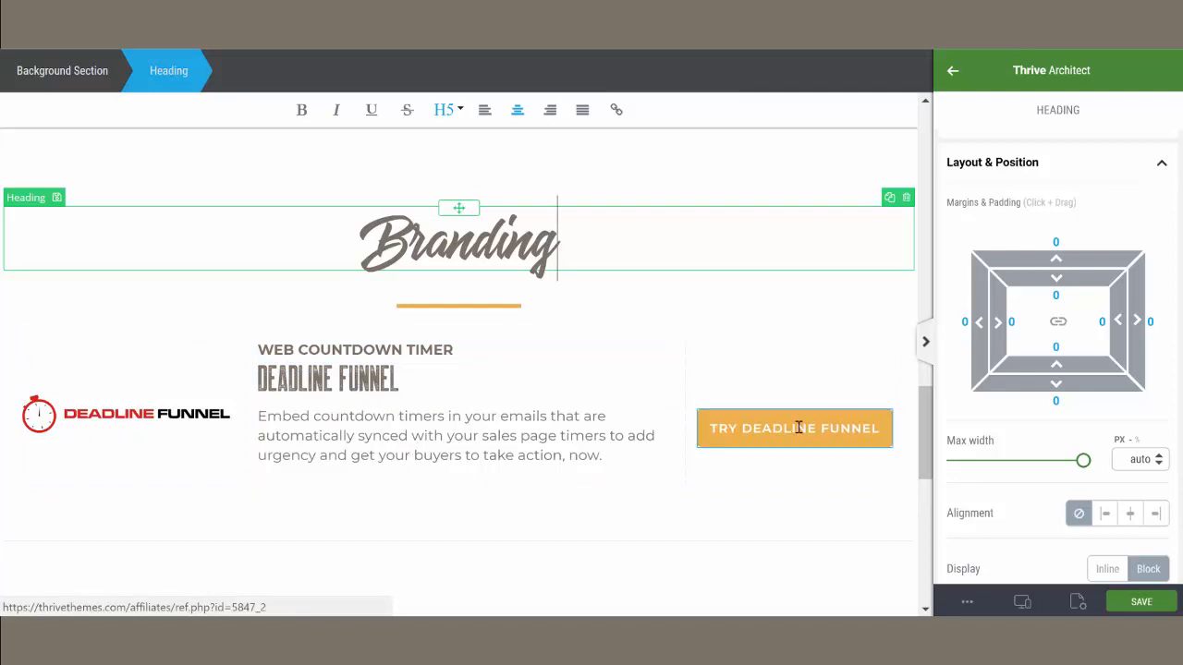
- Update the table of contents to pick up the new Branding section heading, and save the page
{"action": "scroll", "coordinate": [817, 392], "scroll_direction": "up", "scroll_amount": 8}
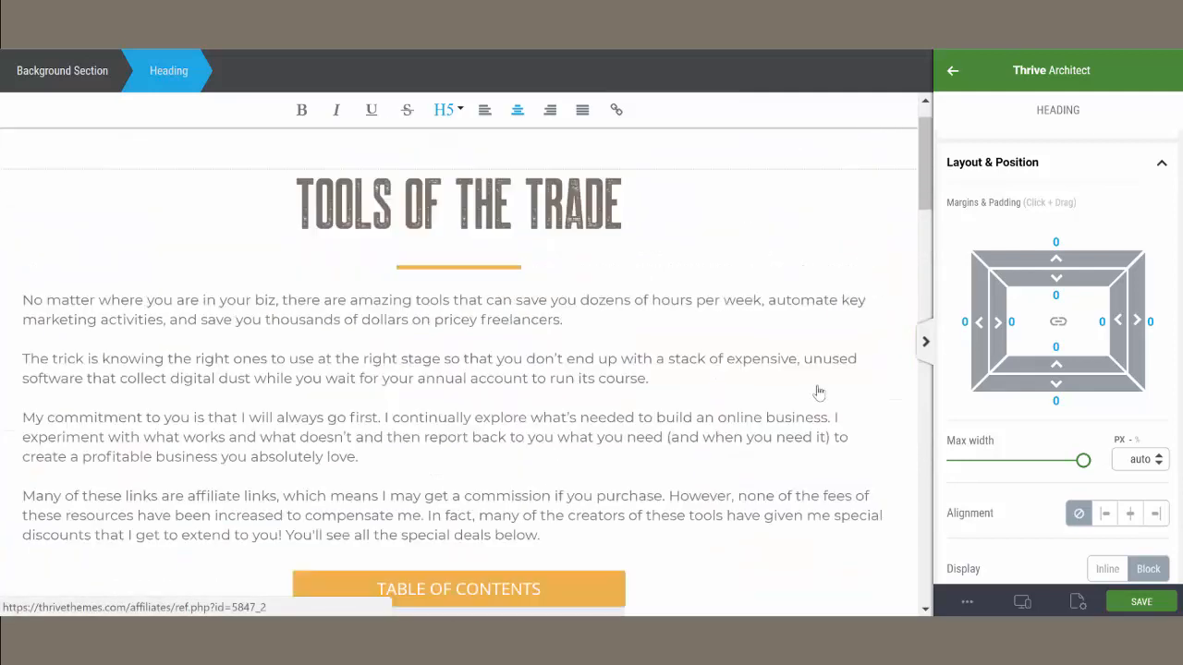
{"action": "scroll", "coordinate": [818, 392], "scroll_direction": "down", "scroll_amount": 3}
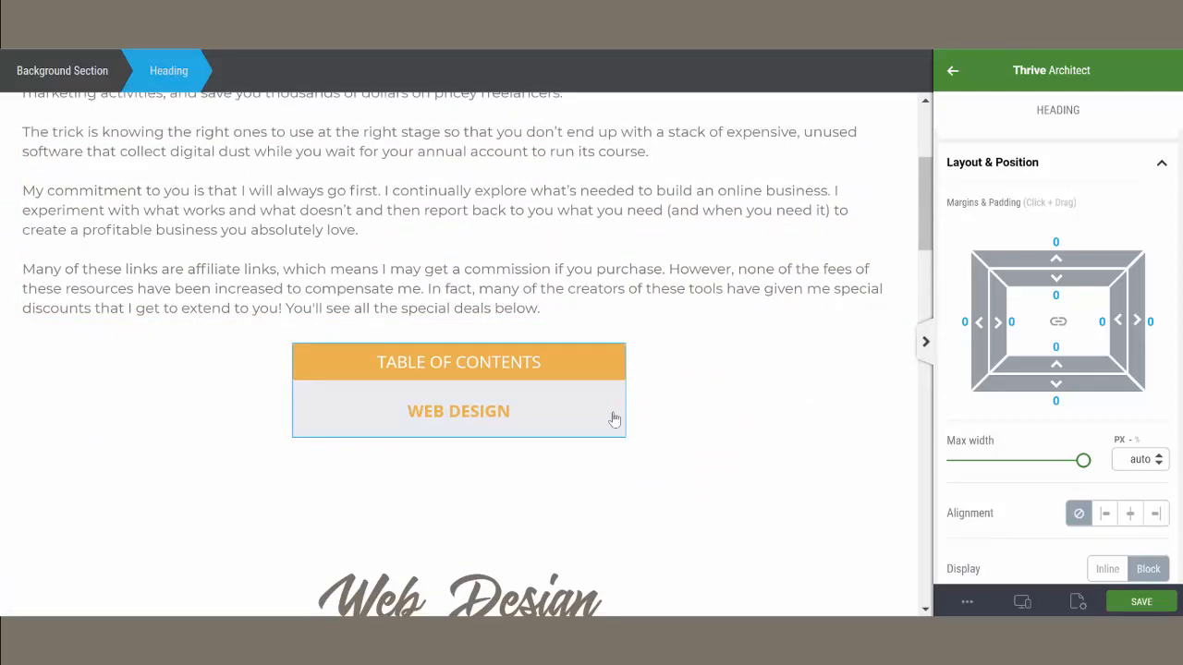
{"action": "left_click", "coordinate": [614, 419]}
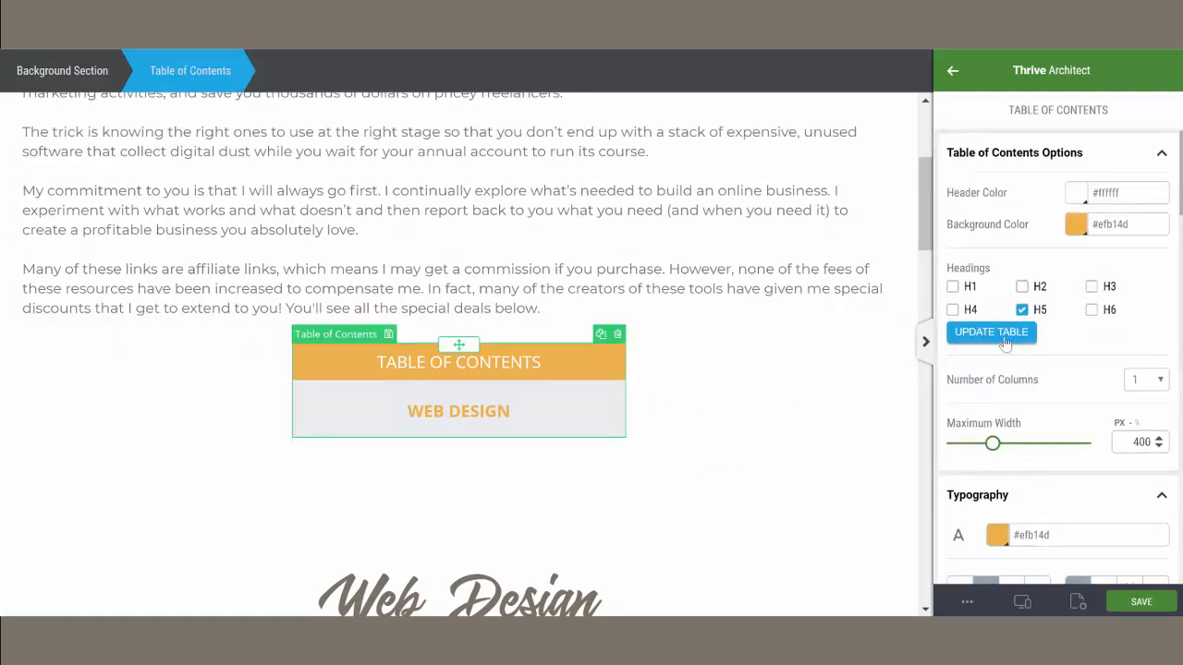
{"action": "left_click", "coordinate": [1005, 338]}
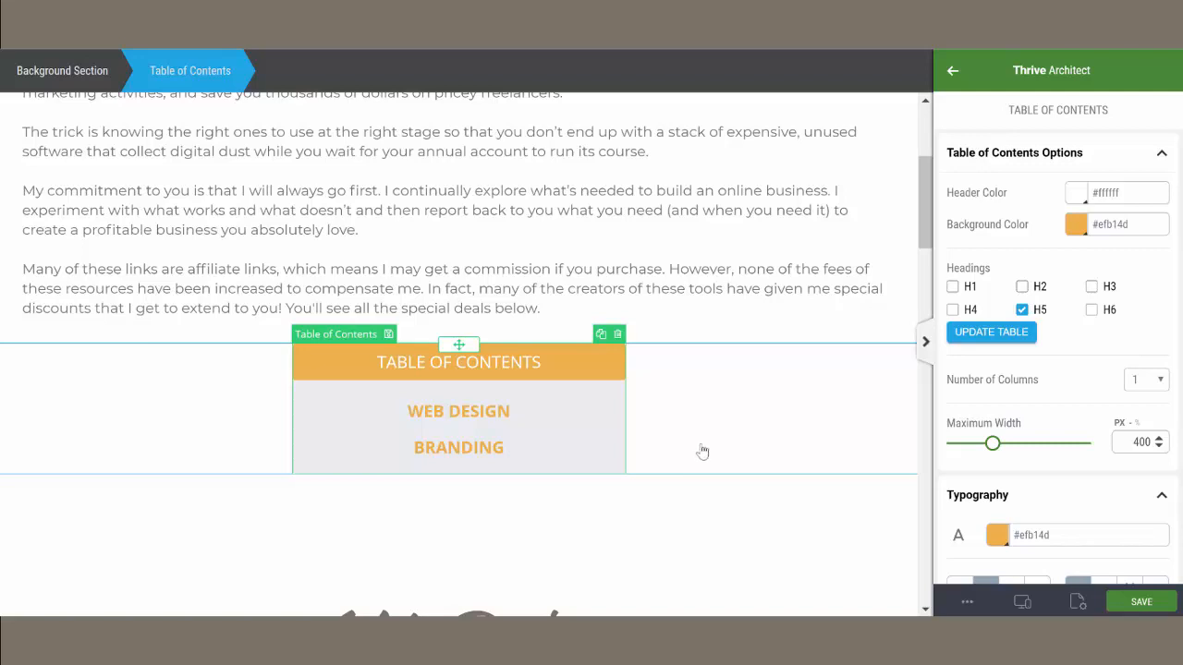
{"action": "left_click", "coordinate": [1145, 603]}
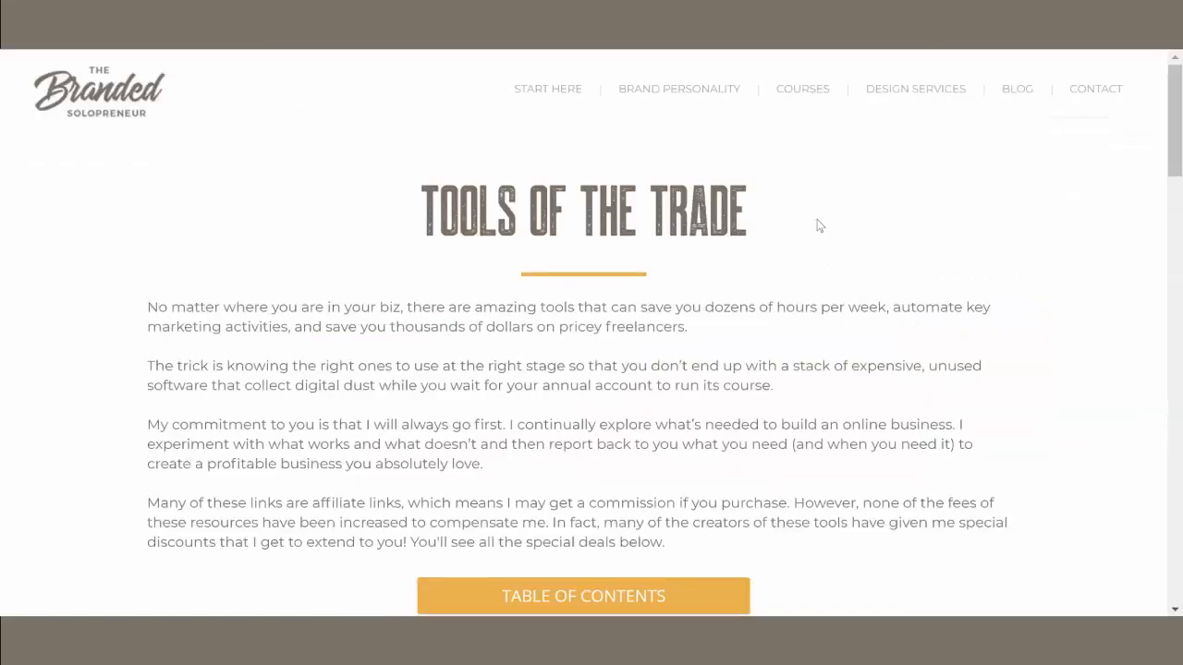
- Test the Branding and Web Design links in the table of contents on the live page
{"action": "scroll", "coordinate": [819, 226], "scroll_direction": "down", "scroll_amount": 2}
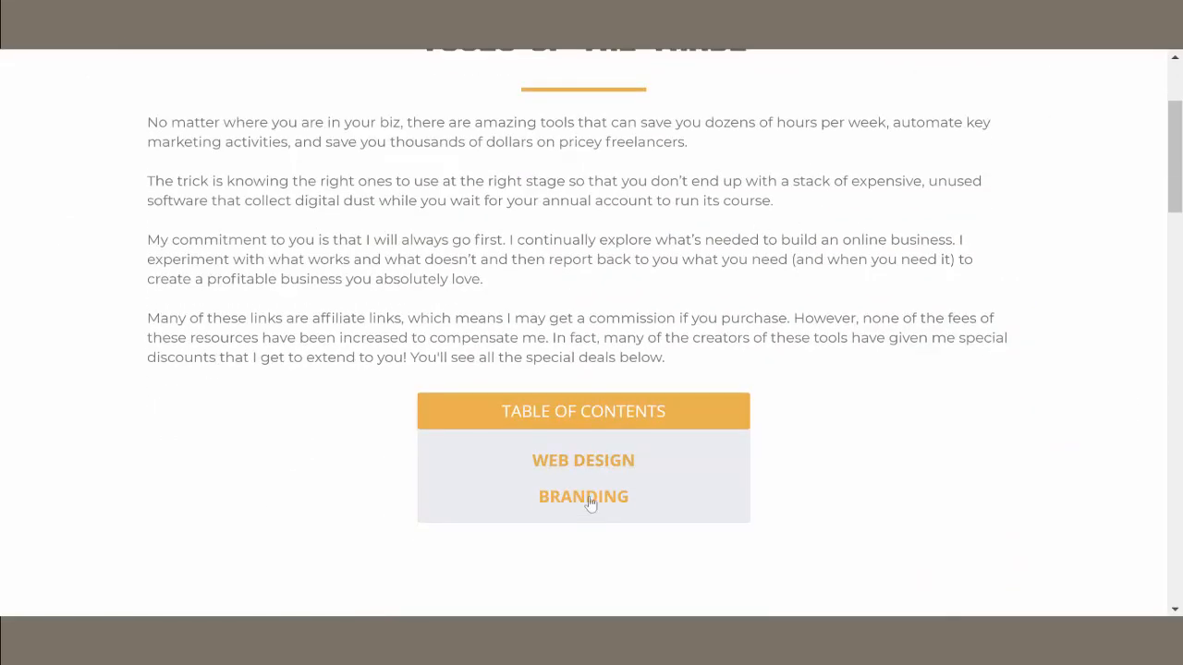
{"action": "left_click", "coordinate": [584, 498]}
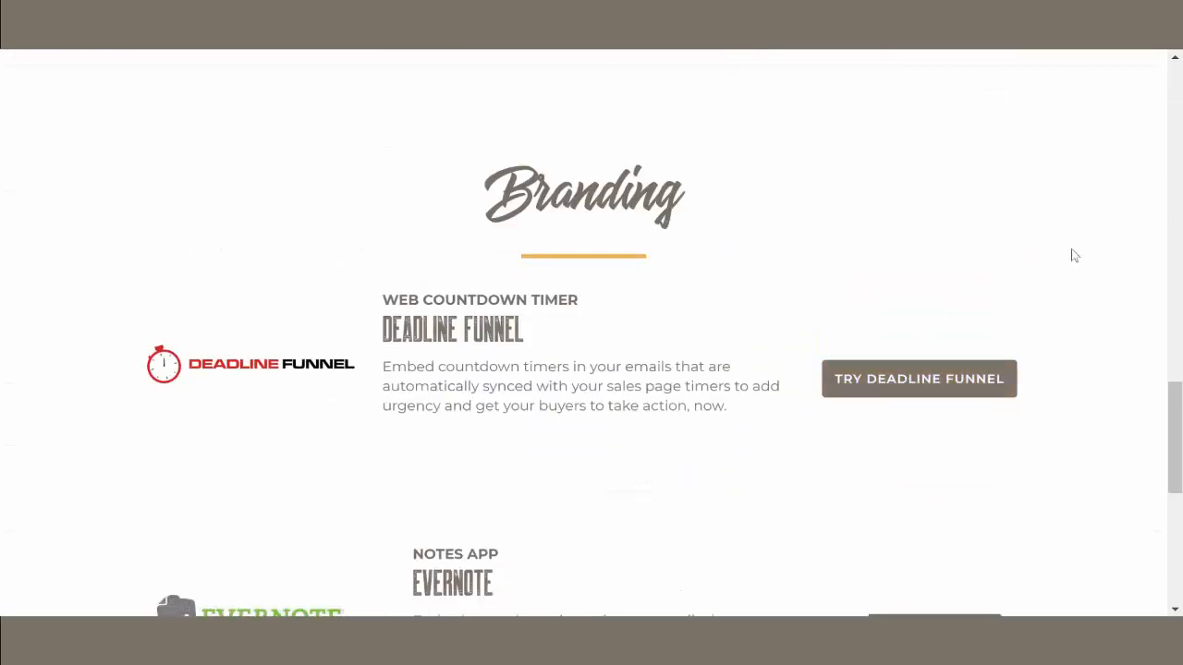
{"action": "scroll", "coordinate": [1075, 256], "scroll_direction": "down", "scroll_amount": 5}
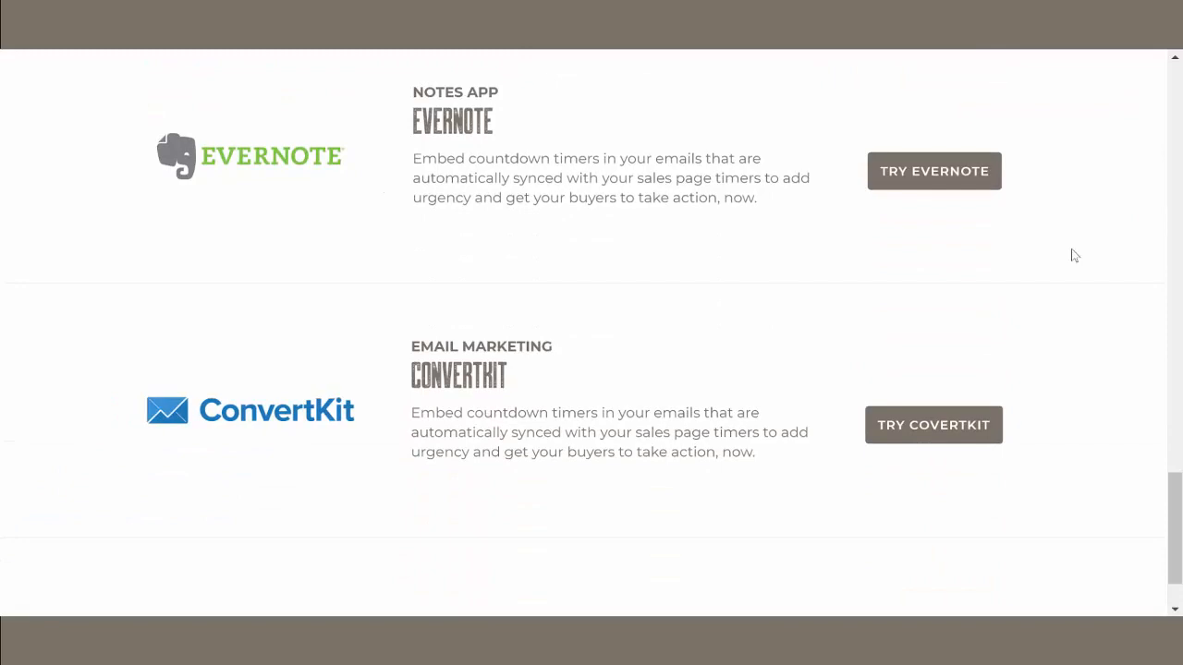
{"action": "scroll", "coordinate": [1075, 256], "scroll_direction": "up", "scroll_amount": 15}
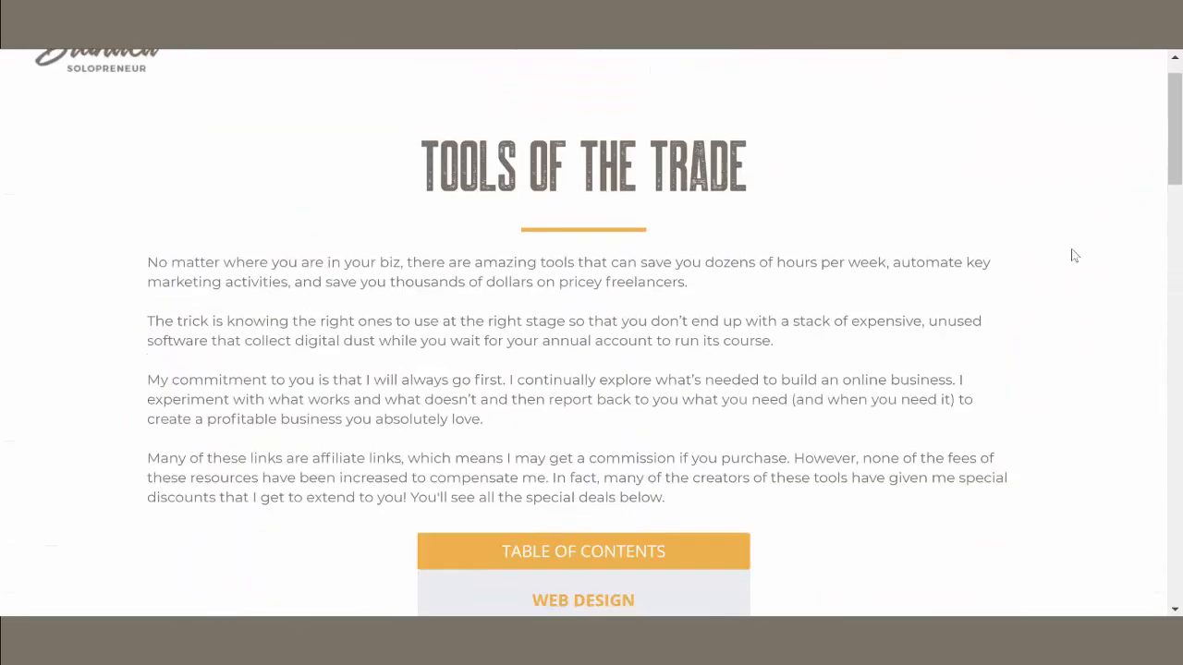
{"action": "scroll", "coordinate": [658, 468], "scroll_direction": "down", "scroll_amount": 2}
{"action": "left_click", "coordinate": [602, 420]}
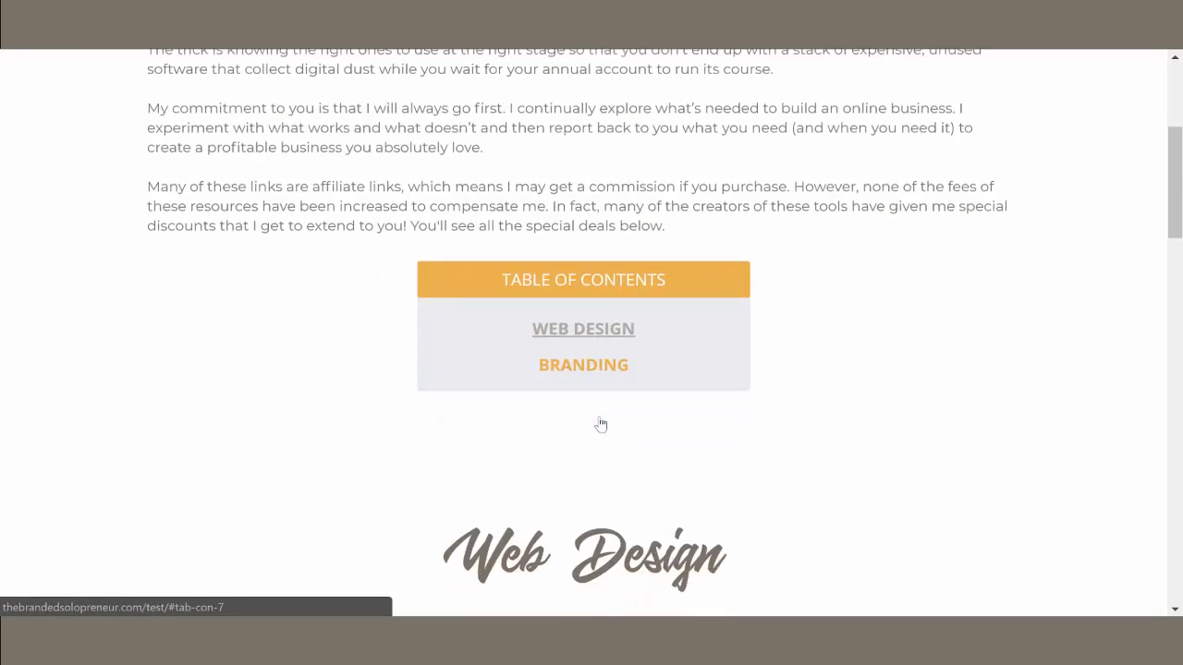
- Review the finished live page, examining the tool rows, section headings and table of contents
{"action": "scroll", "coordinate": [998, 373], "scroll_direction": "down", "scroll_amount": 4}
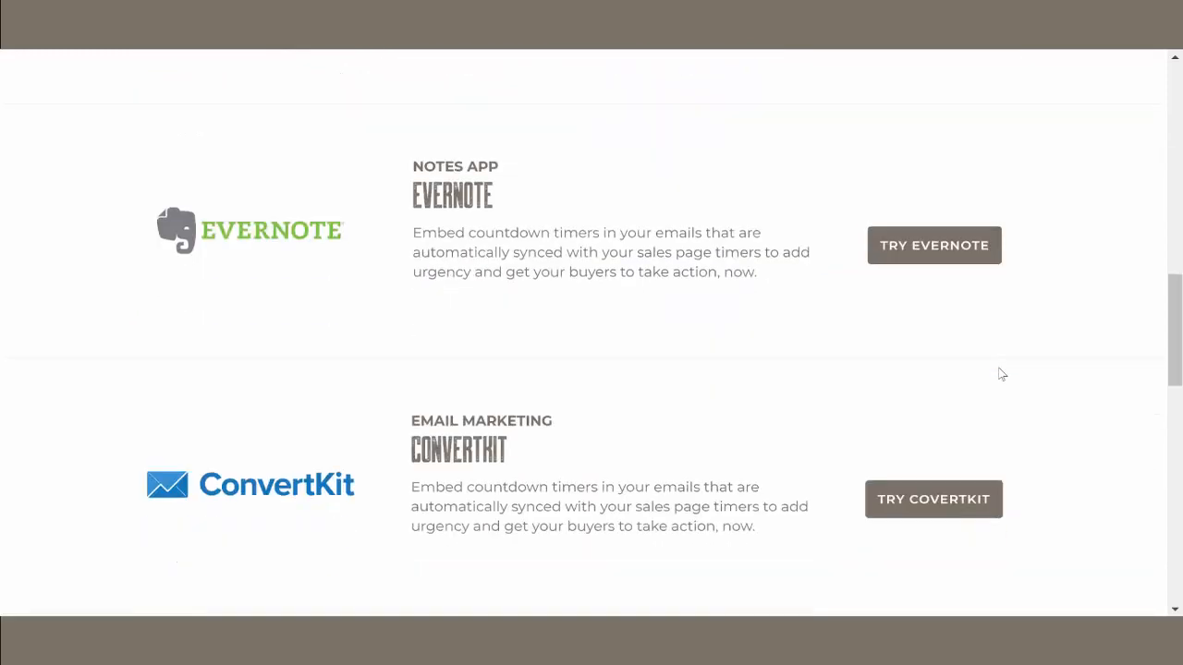
{"action": "scroll", "coordinate": [1002, 374], "scroll_direction": "down", "scroll_amount": 10}
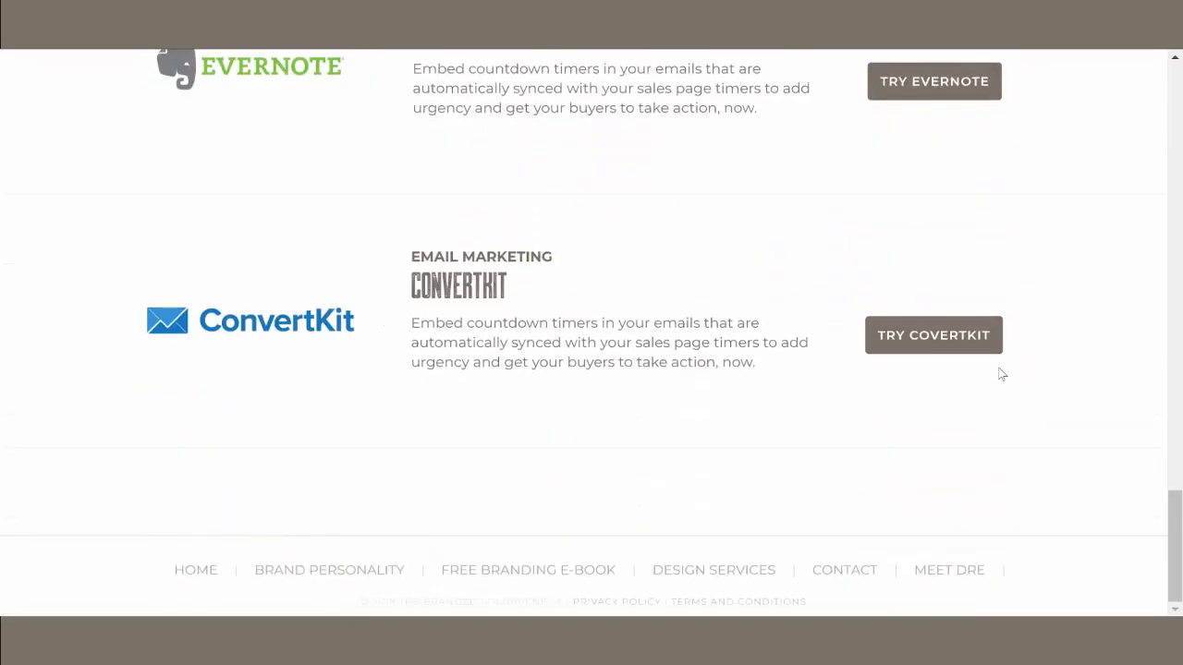
{"action": "scroll", "coordinate": [1002, 373], "scroll_direction": "up", "scroll_amount": 10}
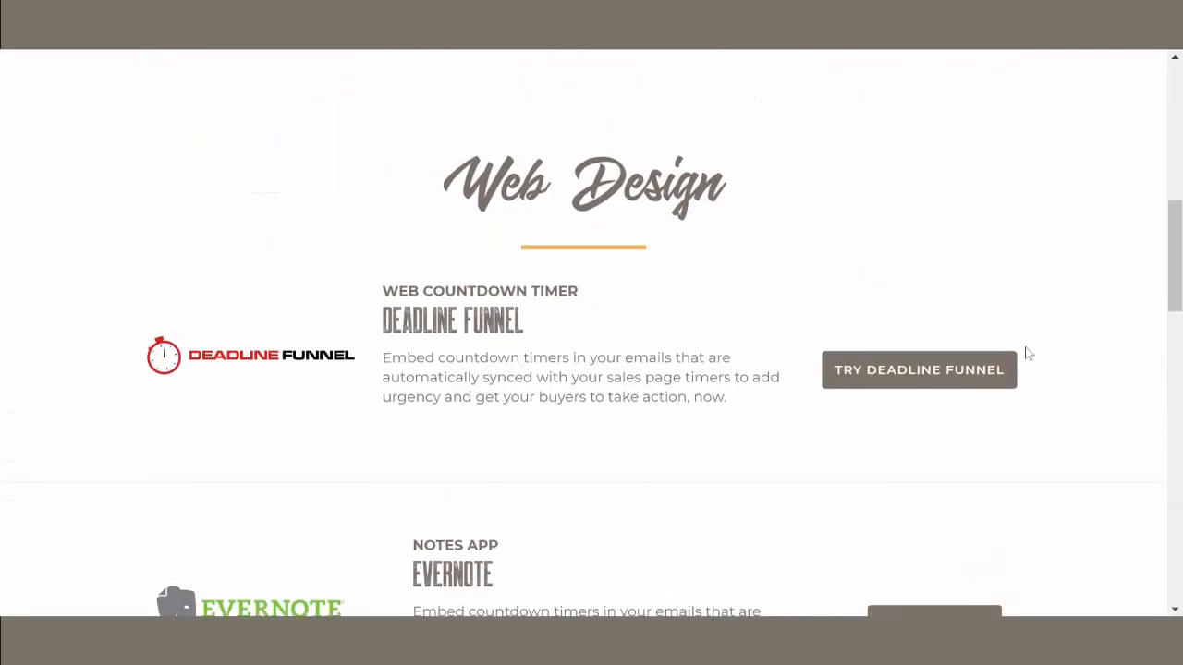
{"action": "scroll", "coordinate": [1024, 351], "scroll_direction": "up", "scroll_amount": 3}
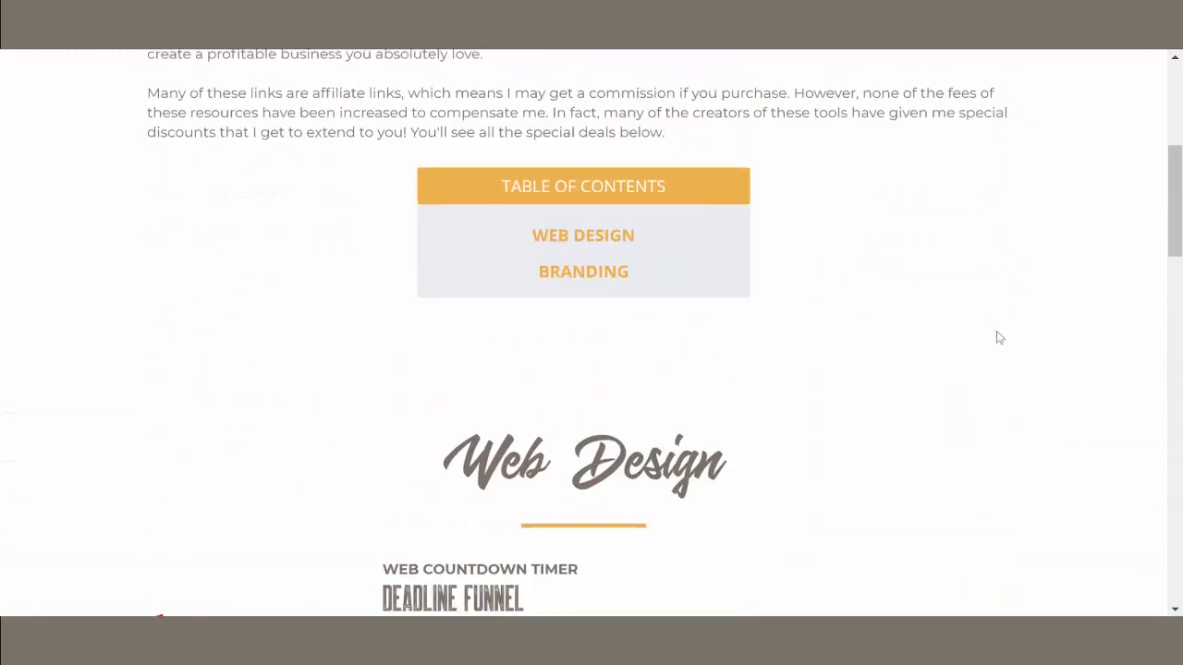
{"action": "scroll", "coordinate": [999, 338], "scroll_direction": "up", "scroll_amount": 2}
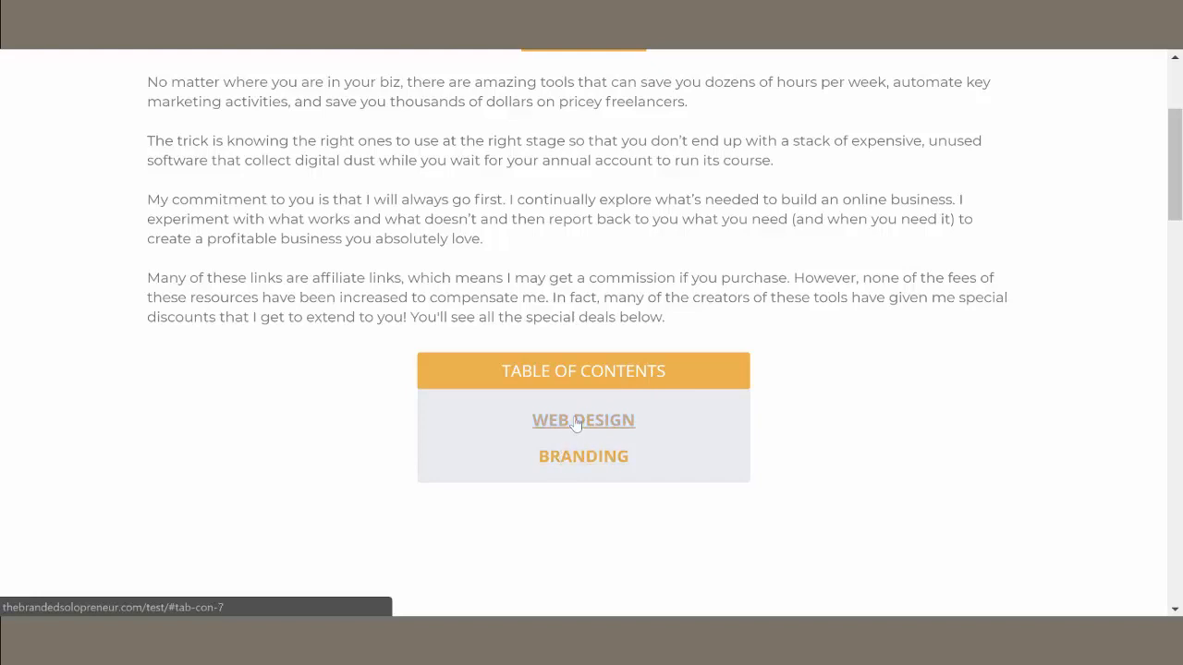
{"action": "scroll", "coordinate": [881, 354], "scroll_direction": "up", "scroll_amount": 3}
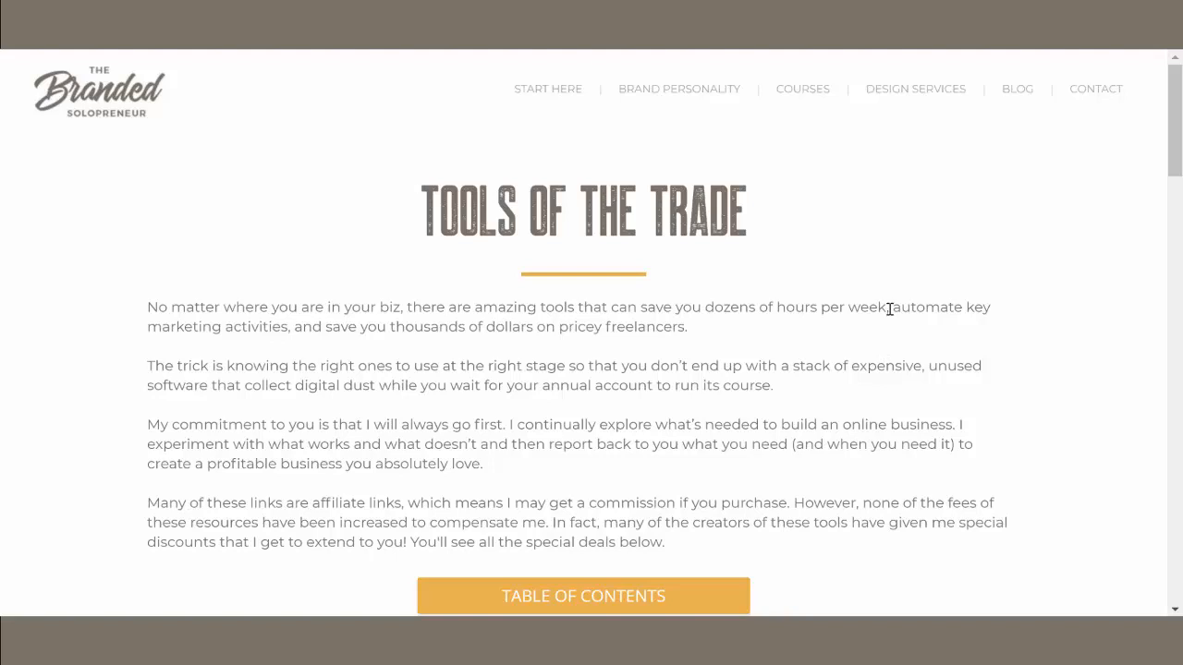
{"action": "scroll", "coordinate": [889, 309], "scroll_direction": "down", "scroll_amount": 6}
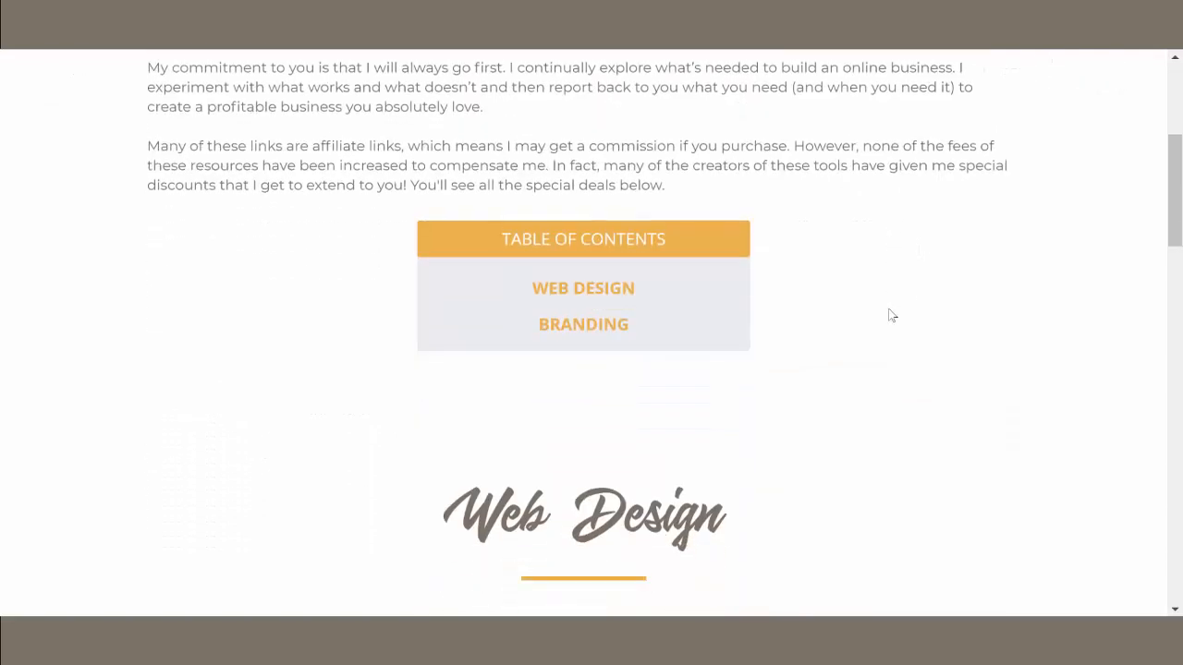
{"action": "scroll", "coordinate": [892, 316], "scroll_direction": "down", "scroll_amount": 2}
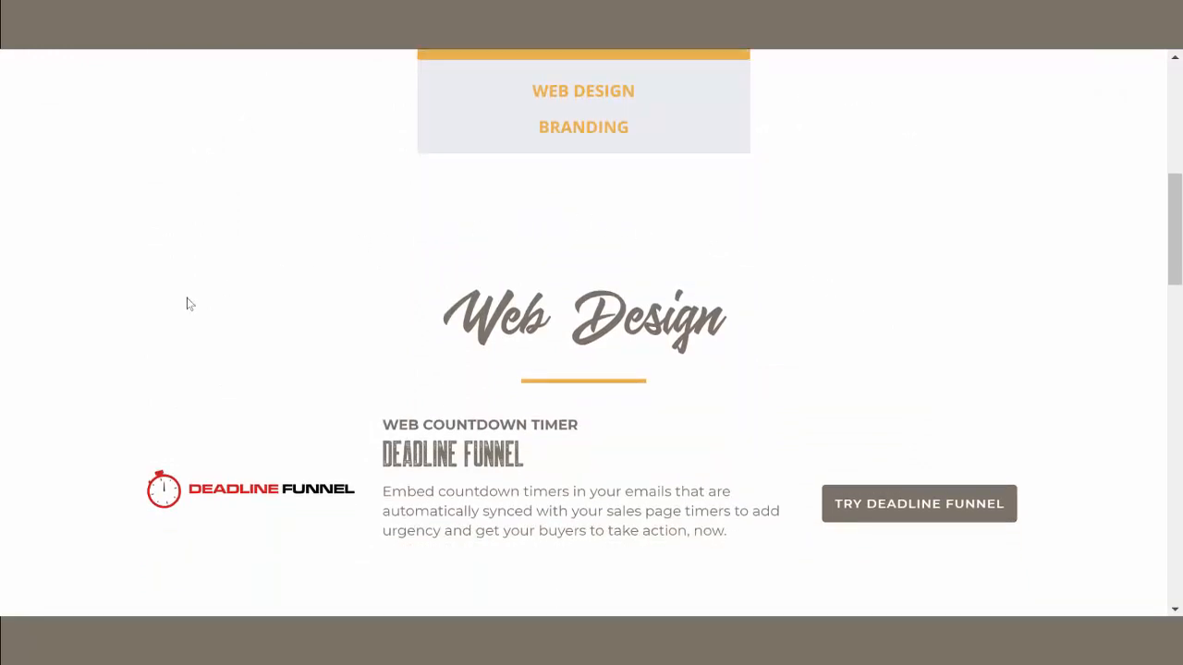
{"action": "scroll", "coordinate": [872, 394], "scroll_direction": "down", "scroll_amount": 3}
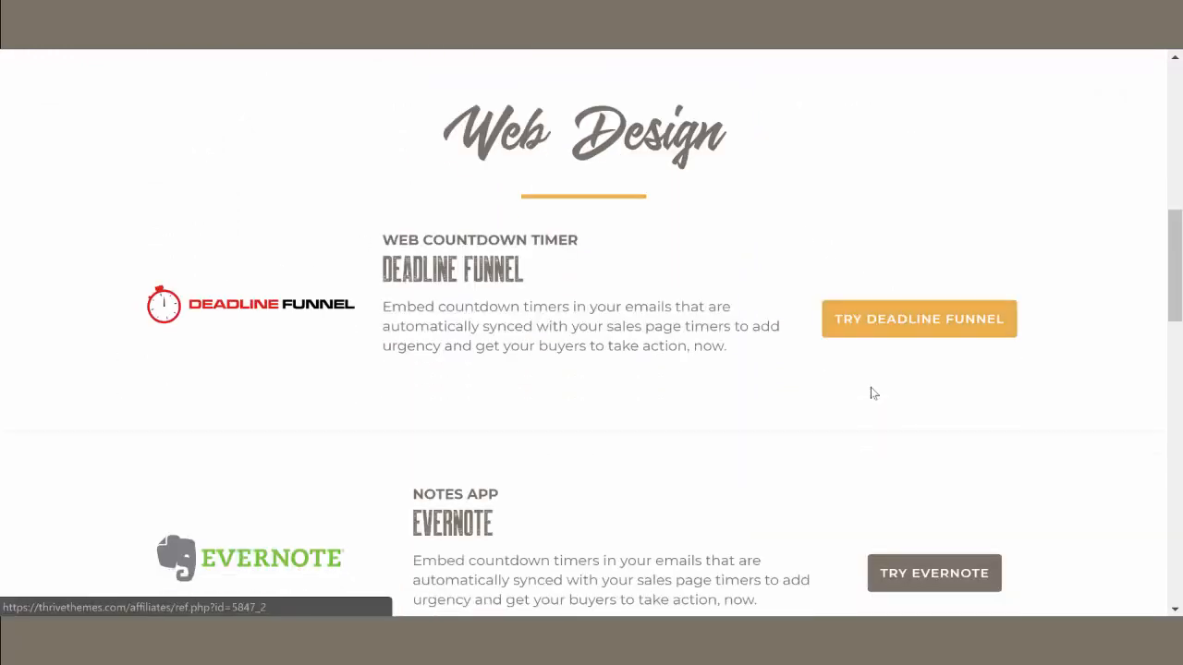
{"action": "scroll", "coordinate": [642, 400], "scroll_direction": "down", "scroll_amount": 1}
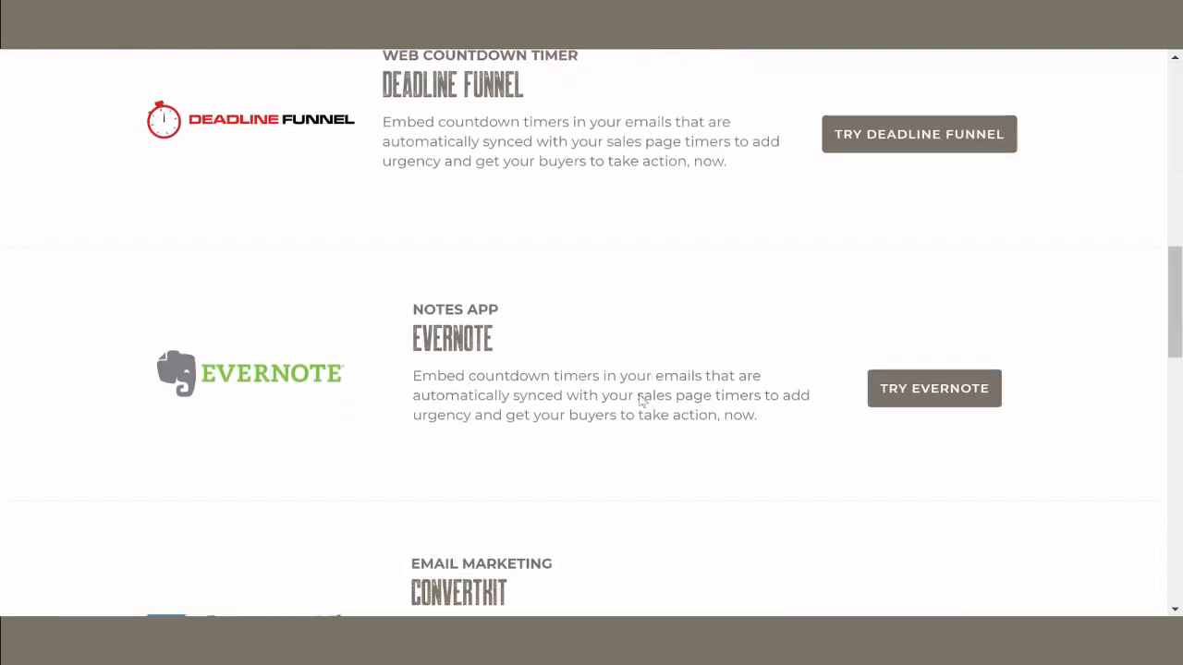